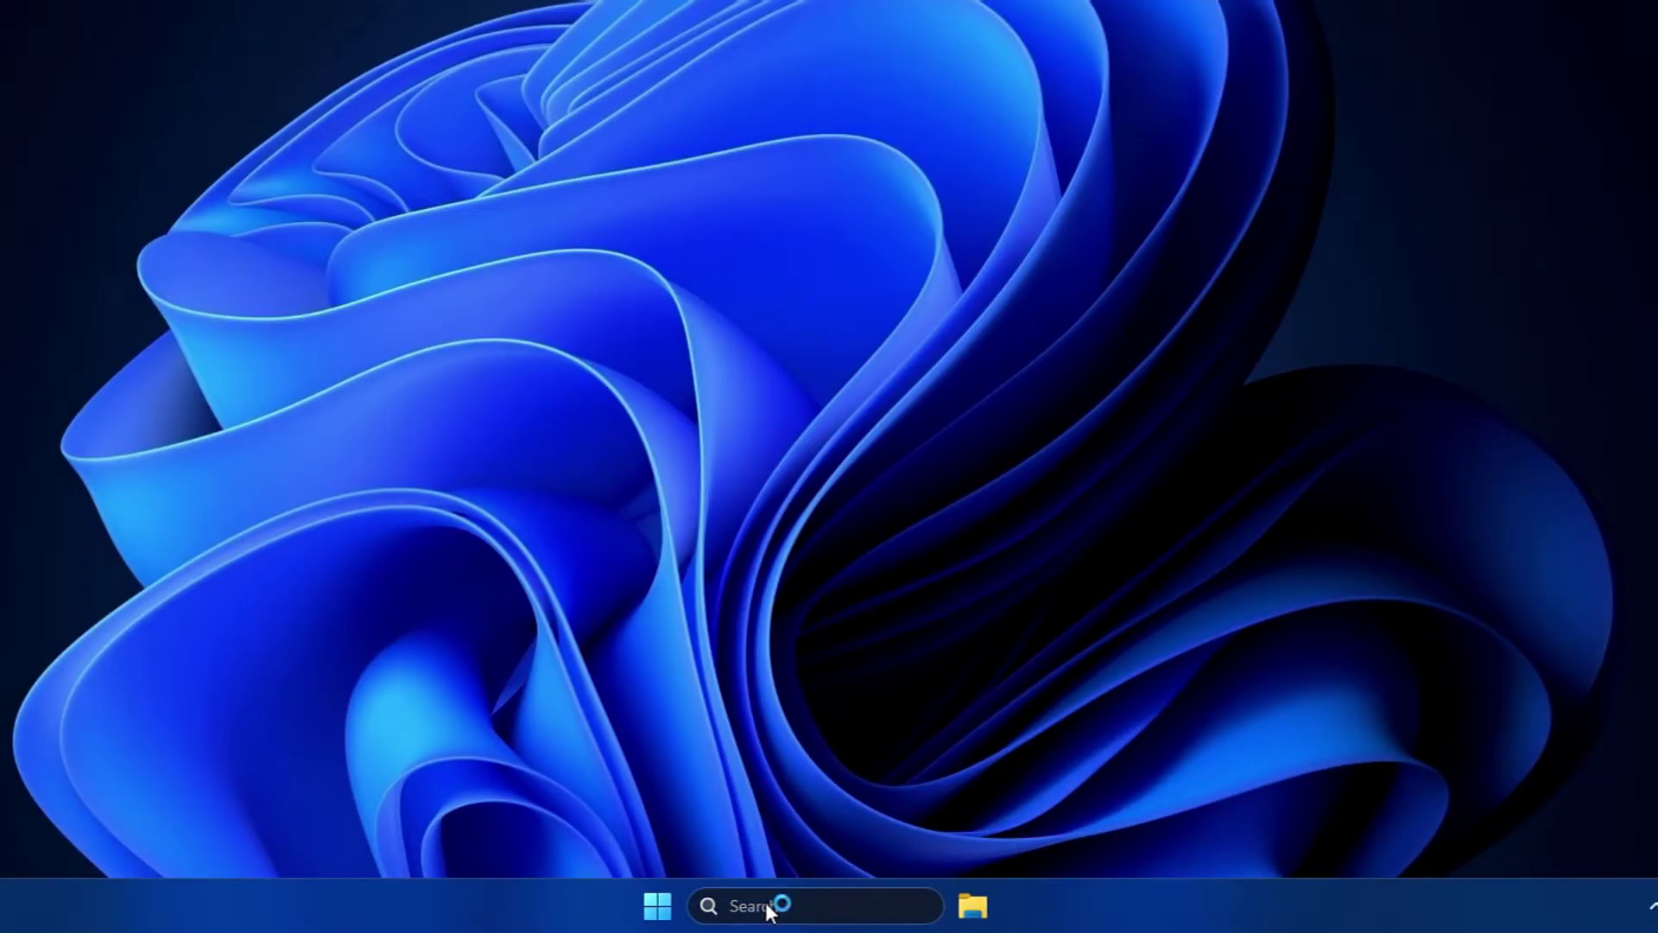
- Open and close the Start menu several times, ending back on the desktop
click(658, 906)
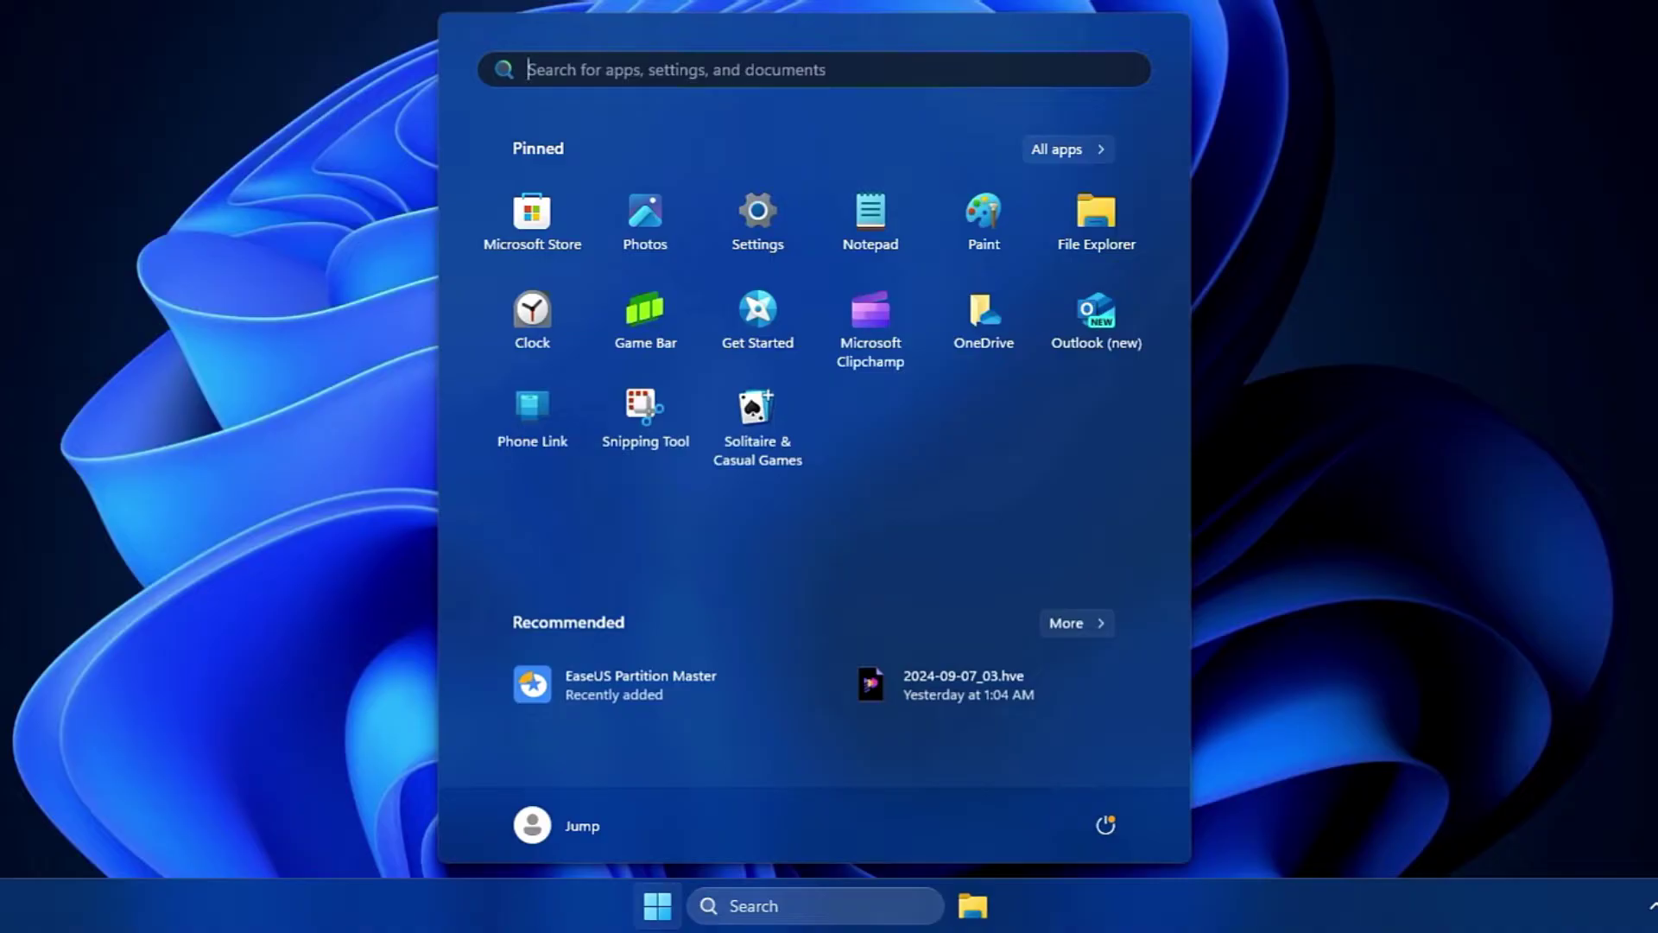
key(Escape)
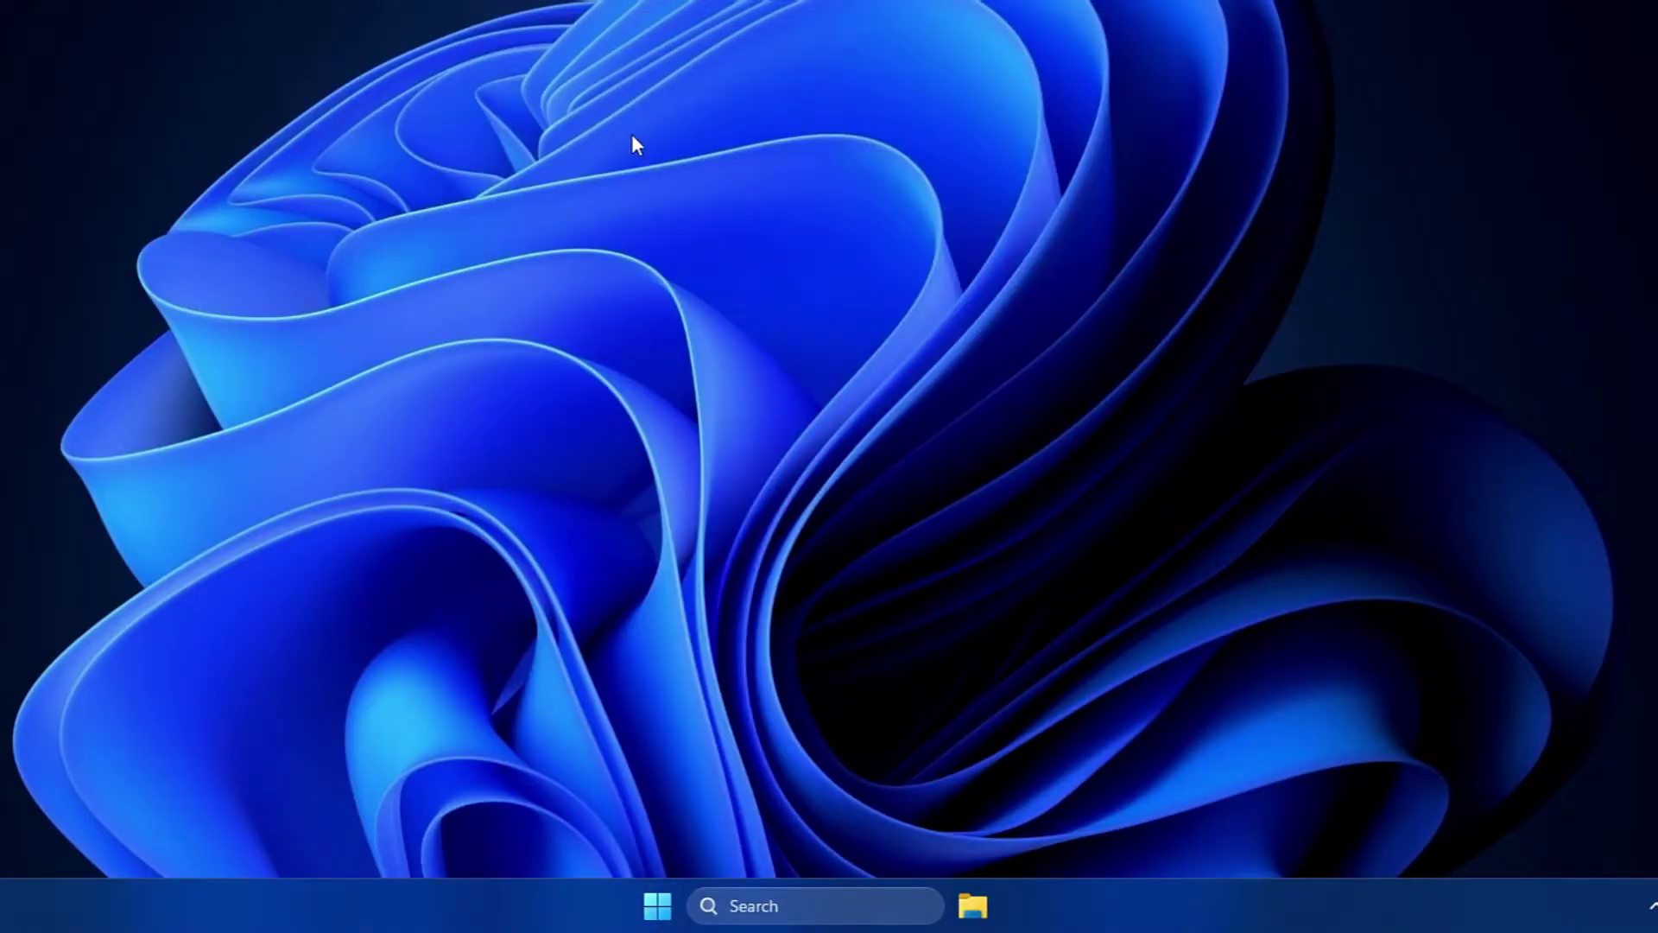
click(659, 890)
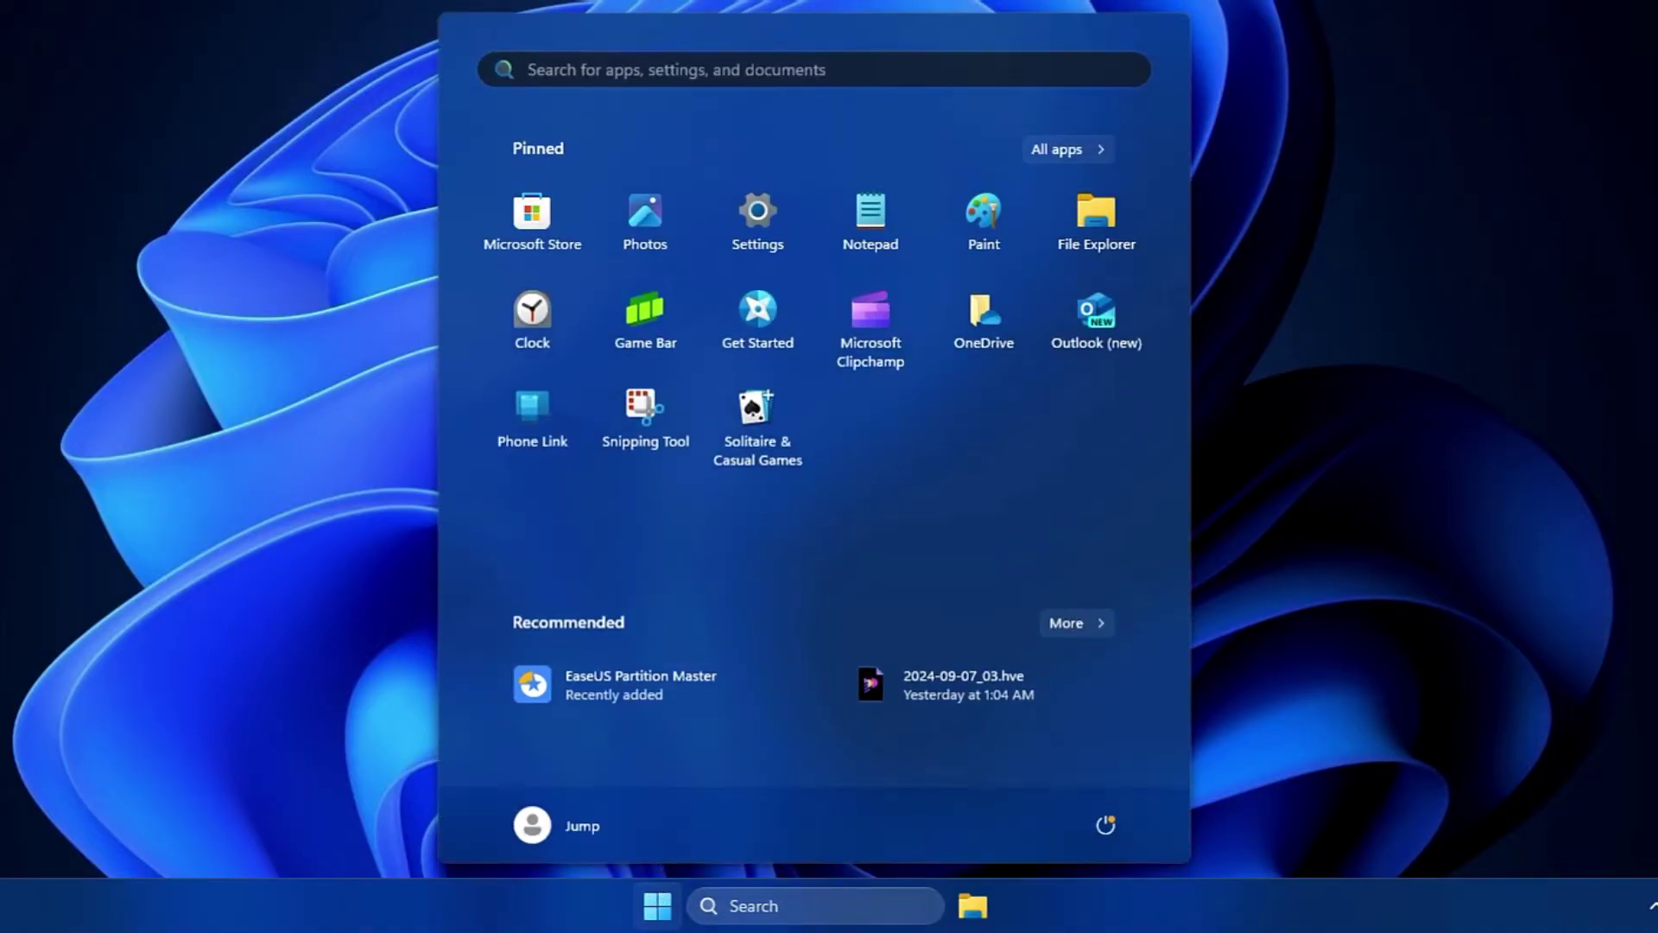
key(Escape)
click(658, 906)
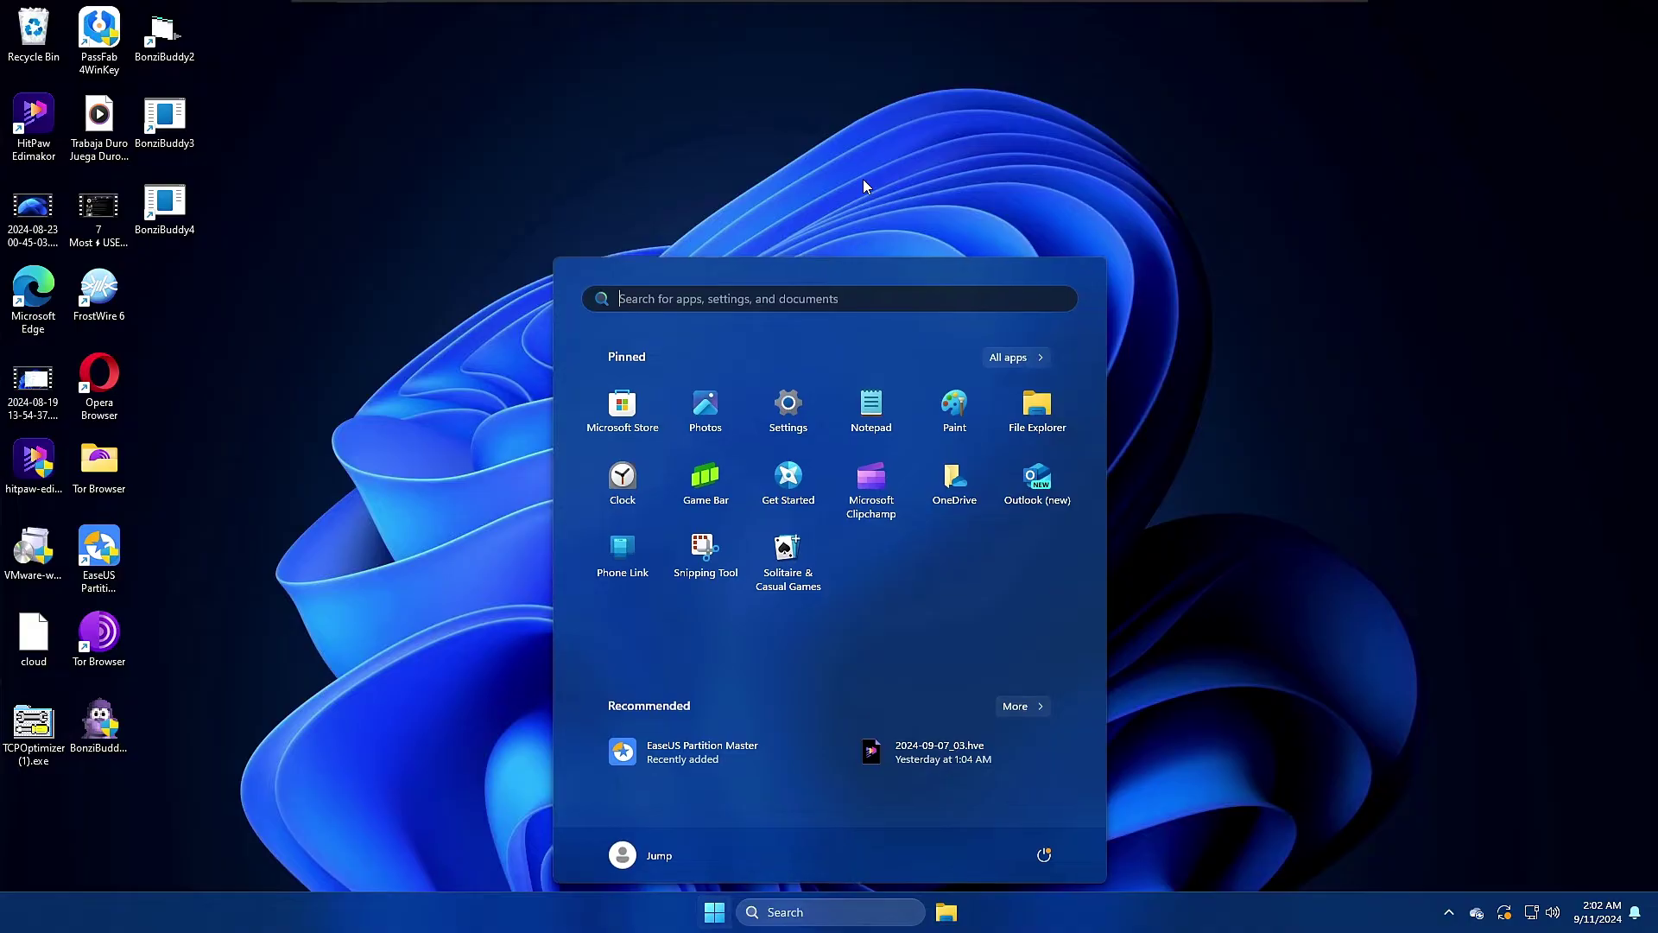
click(863, 180)
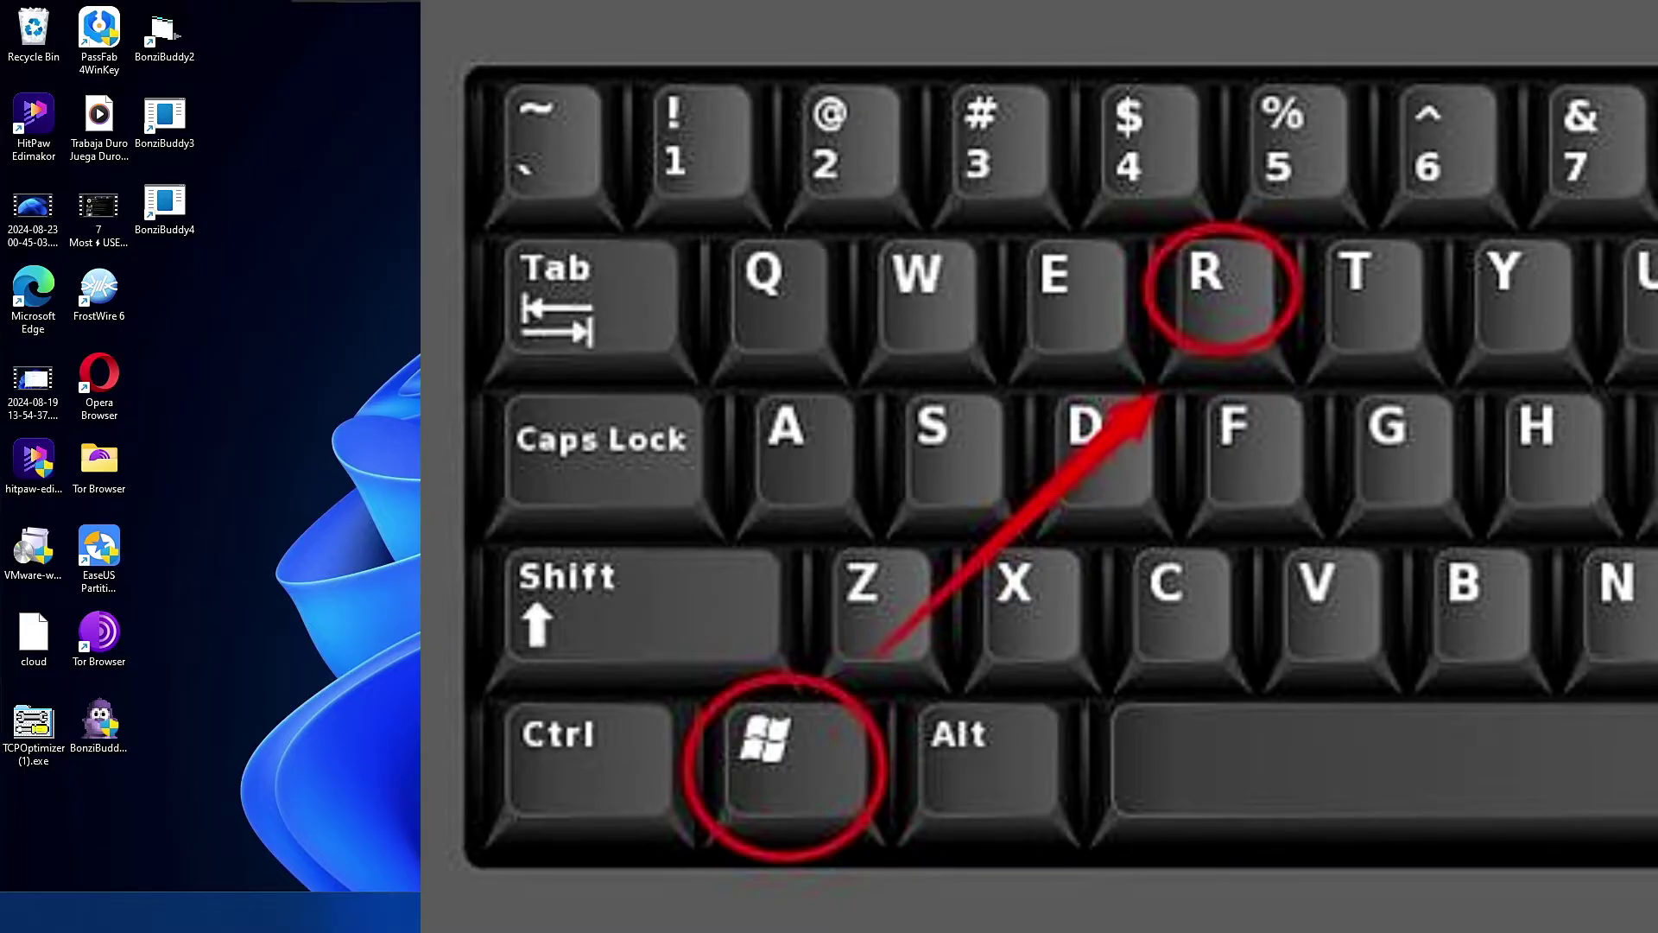
- Bring up the Run box and replace its appwiz.cpl entry with cmd
key(super+r)
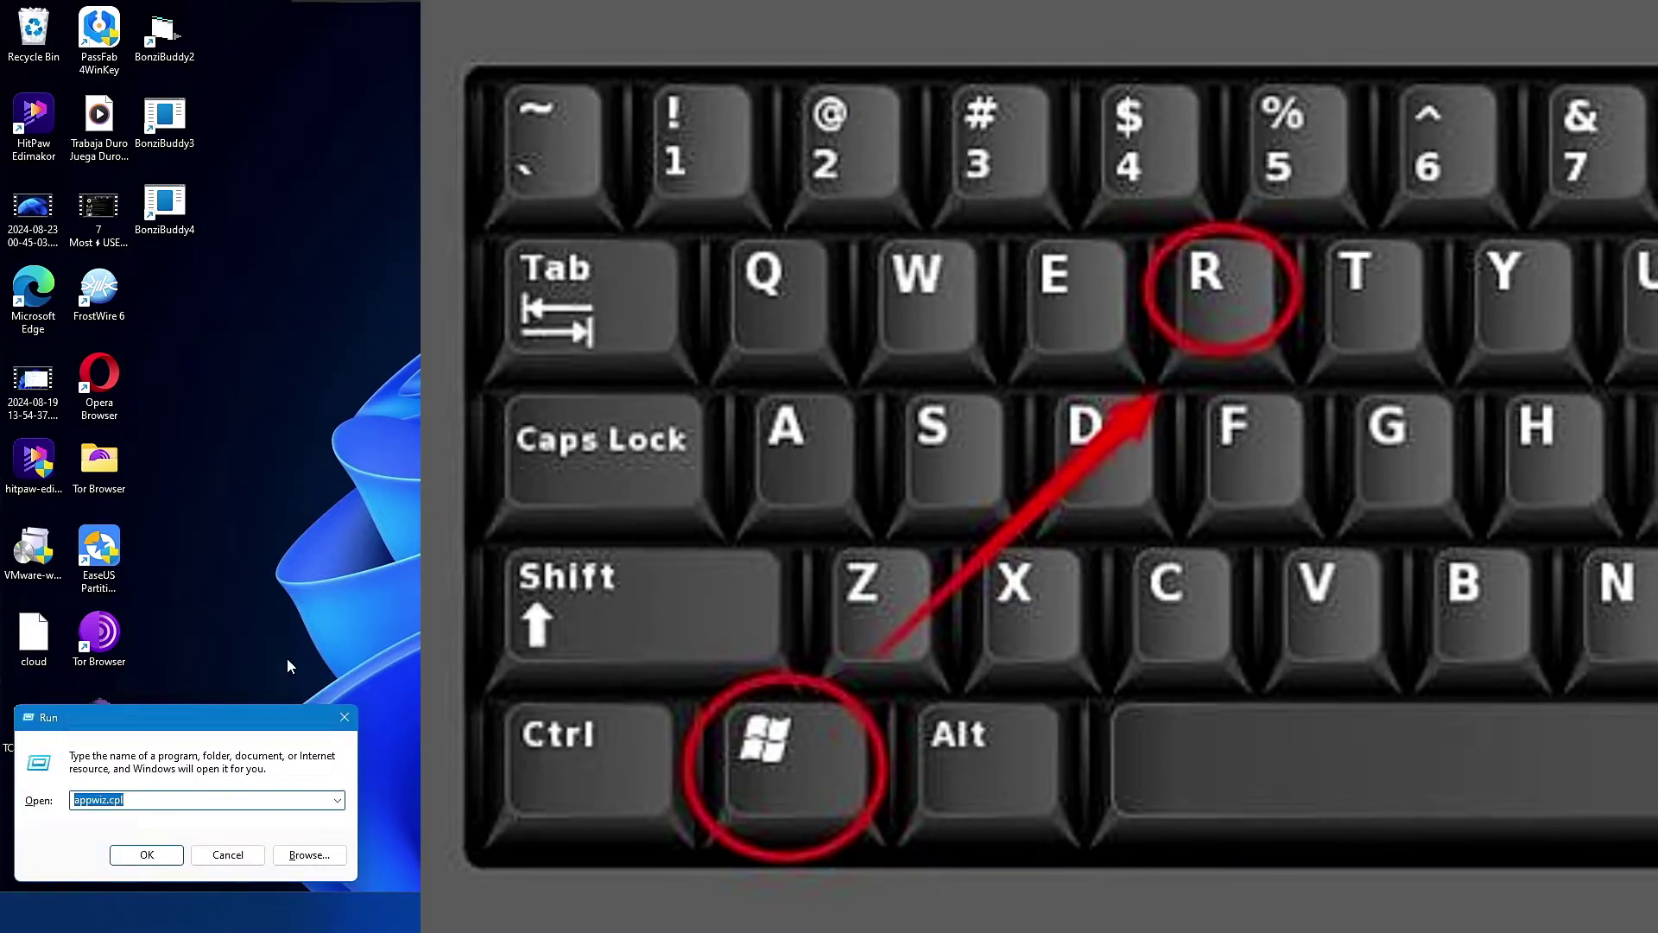
key(BackSpace)
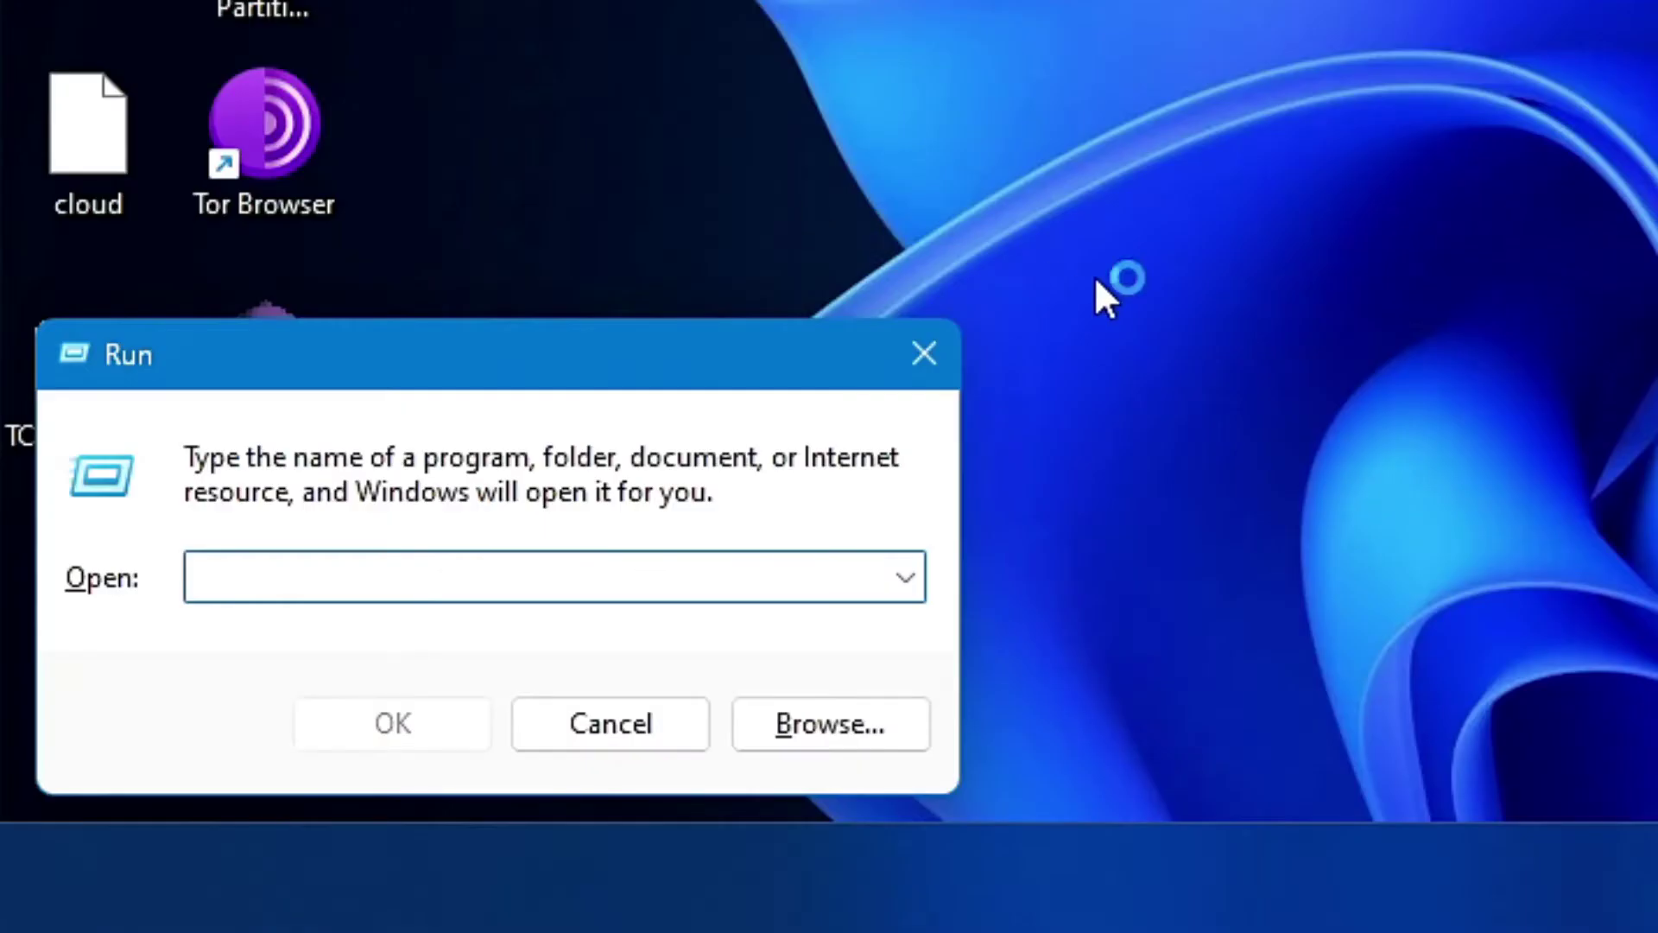
text(cmd)
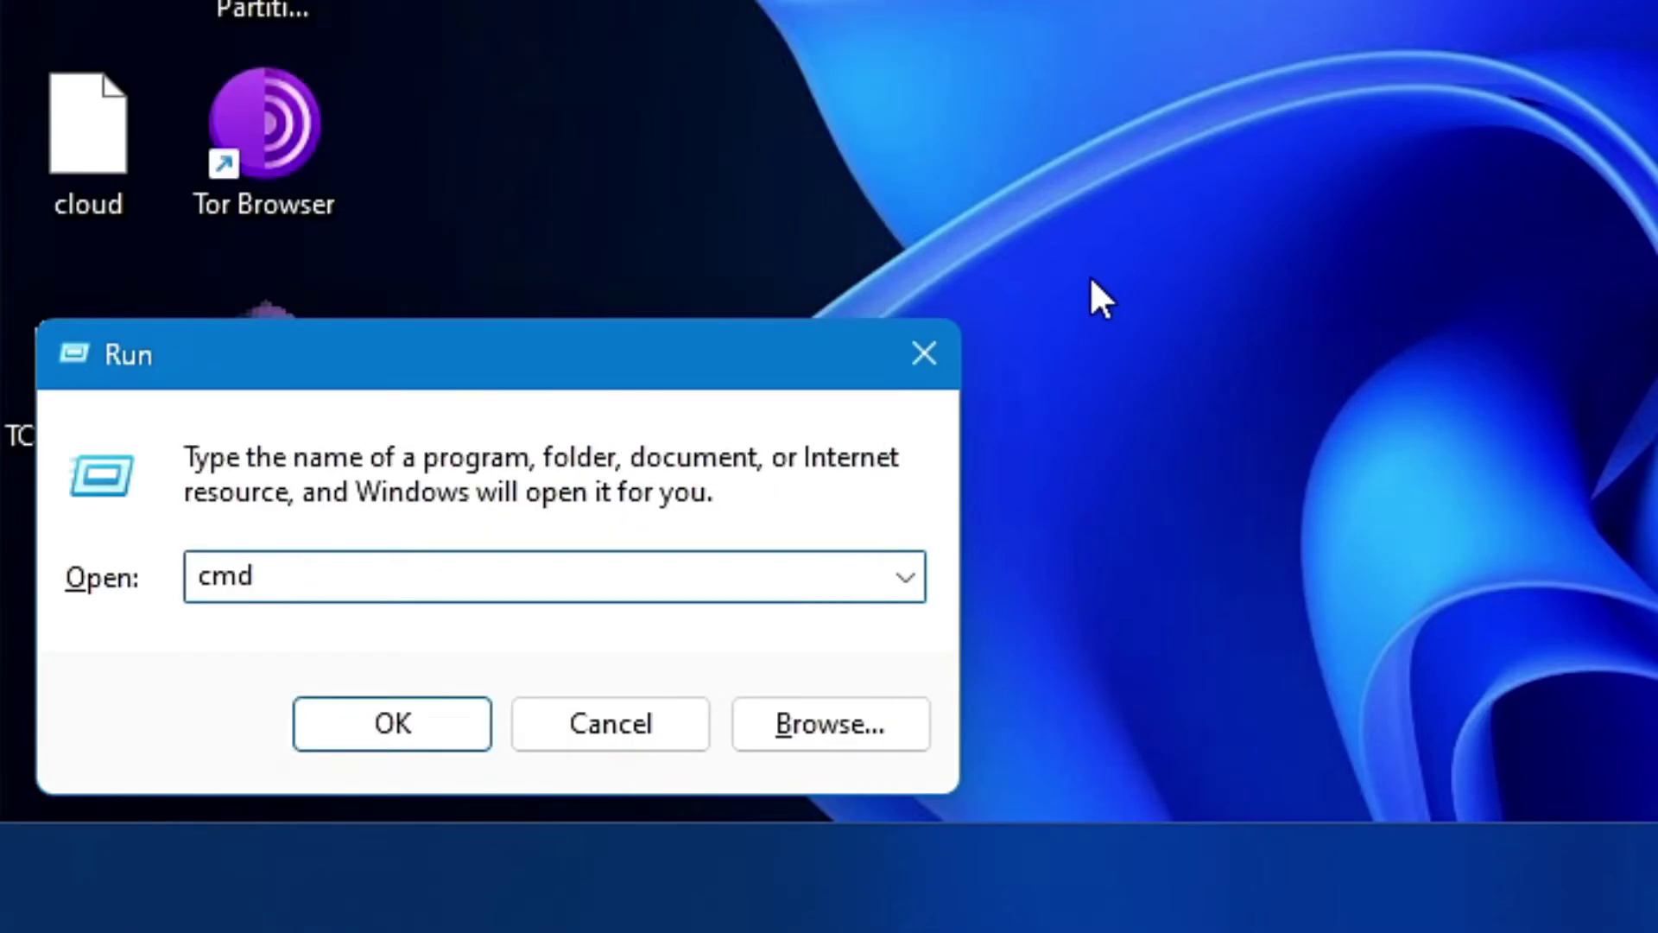
- Launch Command Prompt from Run and enter msdt.exe at the prompt
click(401, 733)
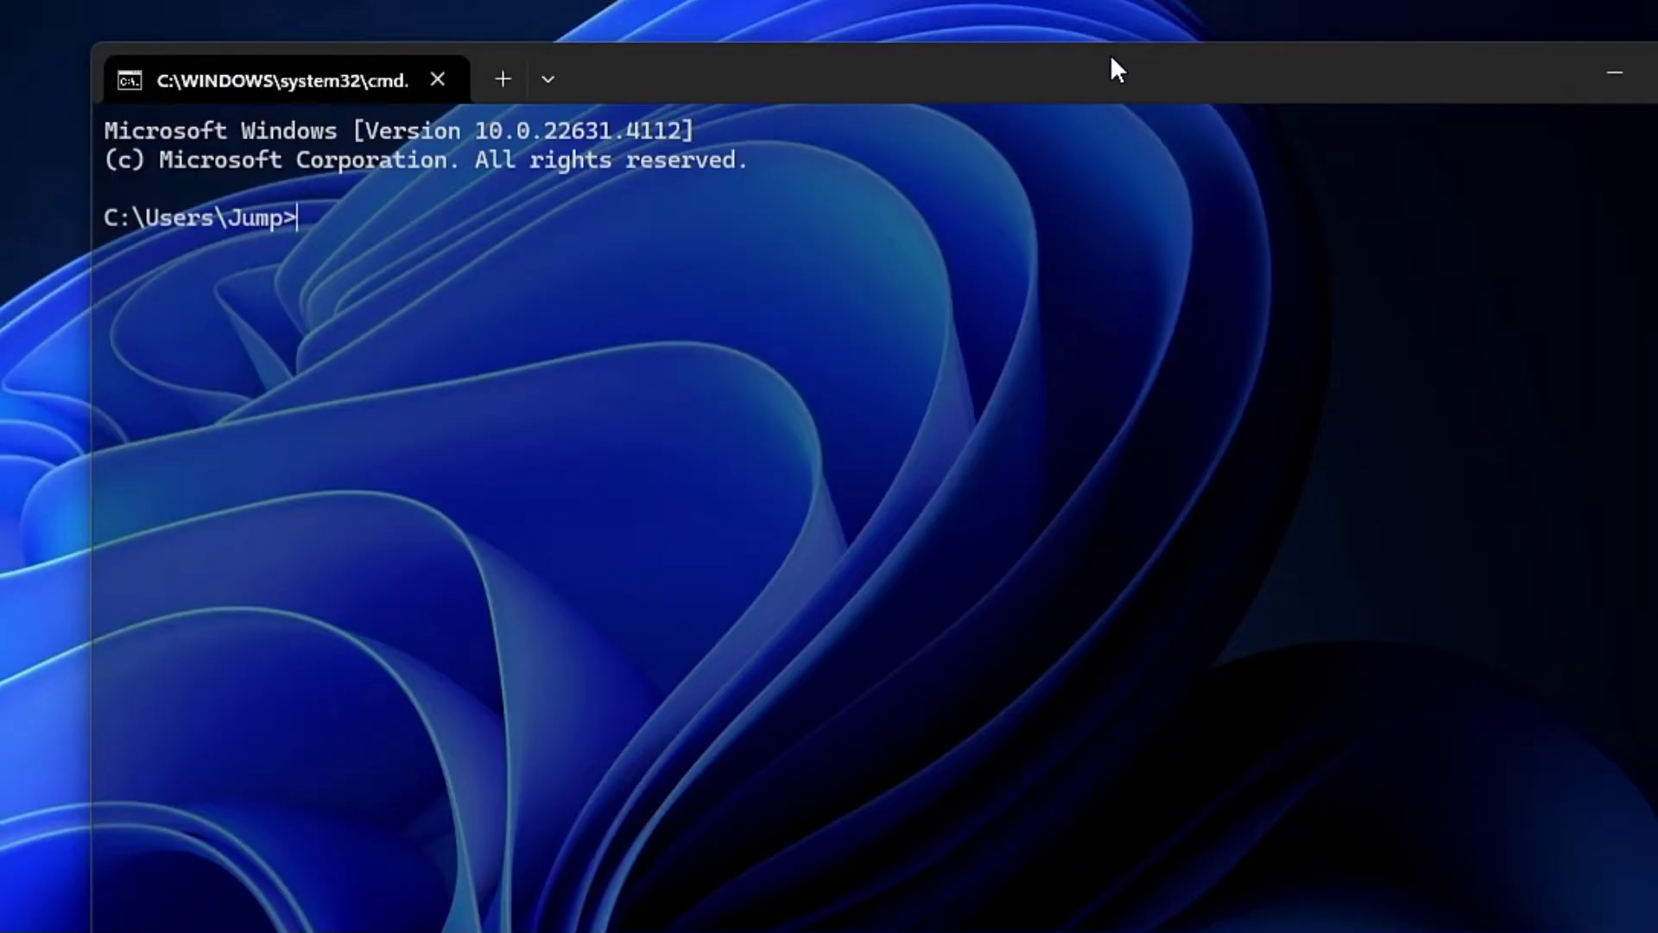
text(msdt.exe -ep WindowsHelp id SearchDiagnostic)
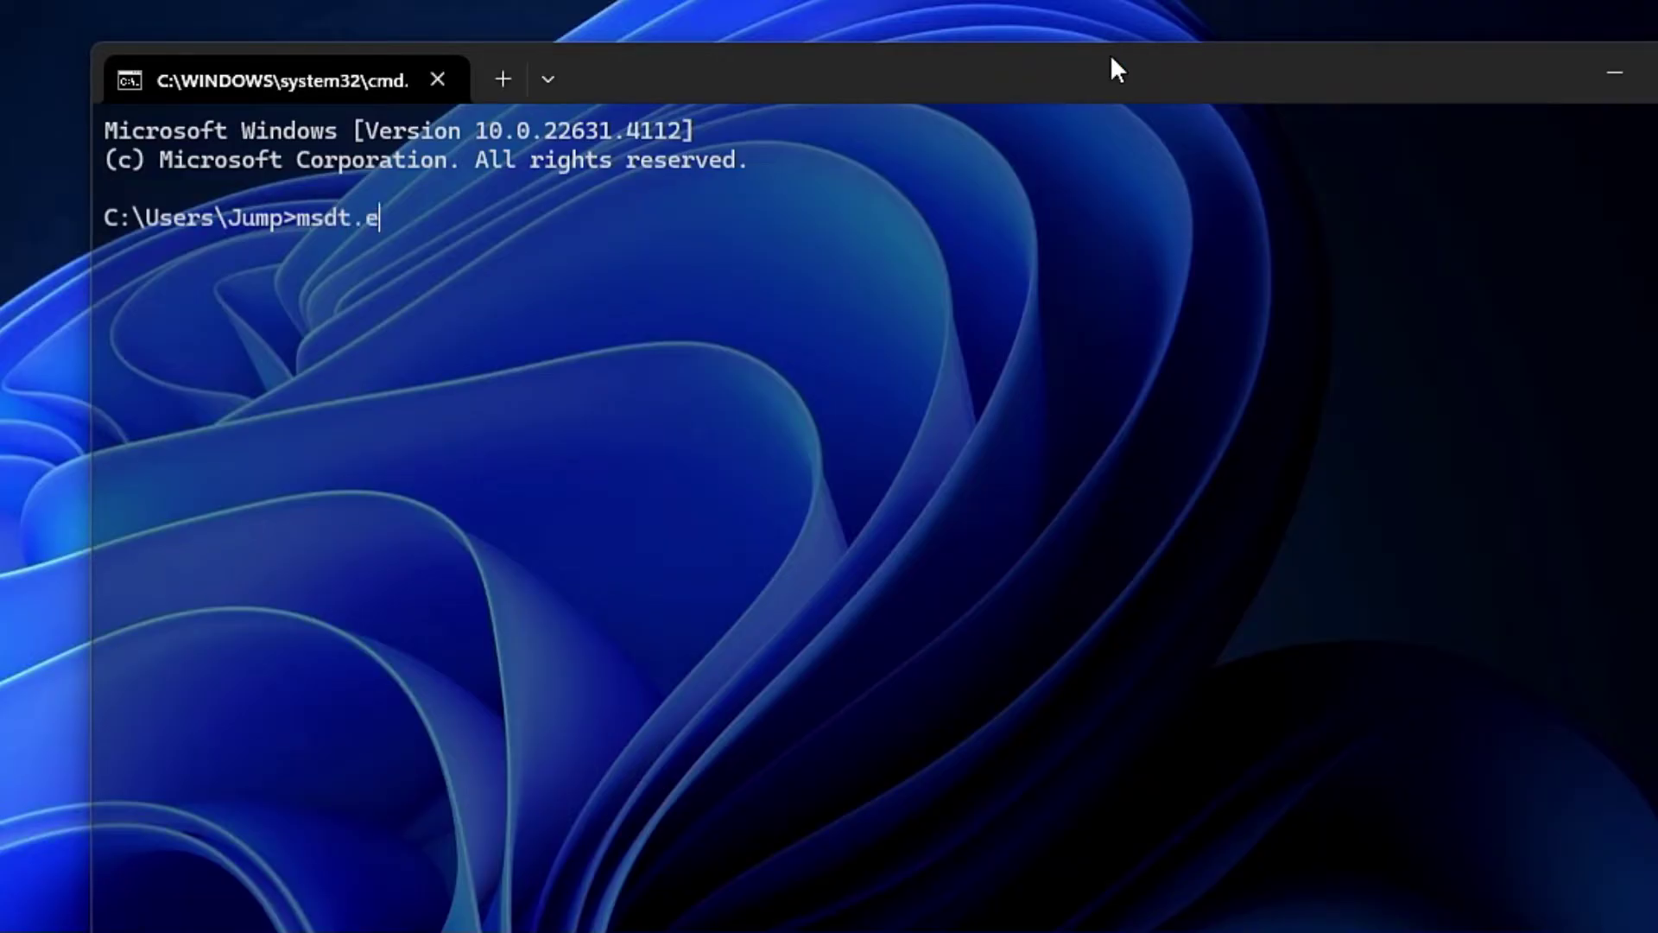
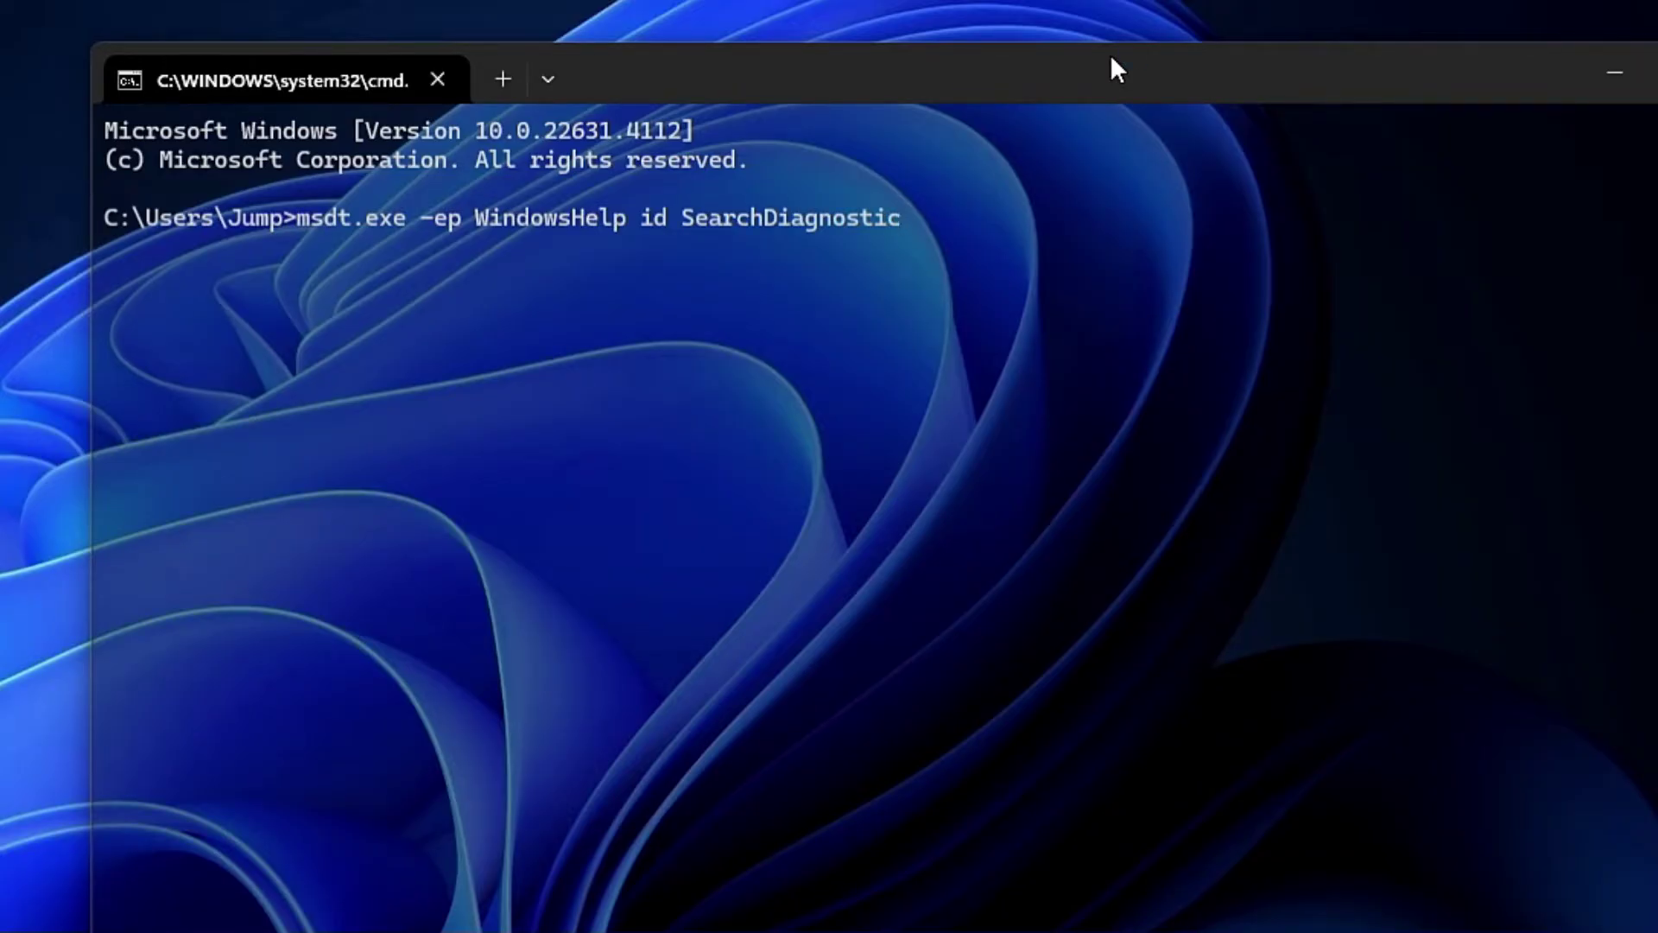
- Run the SearchDiagnostic troubleshooter as administrator for 'Can't start a search', then close it when no problem is found
key(Return)
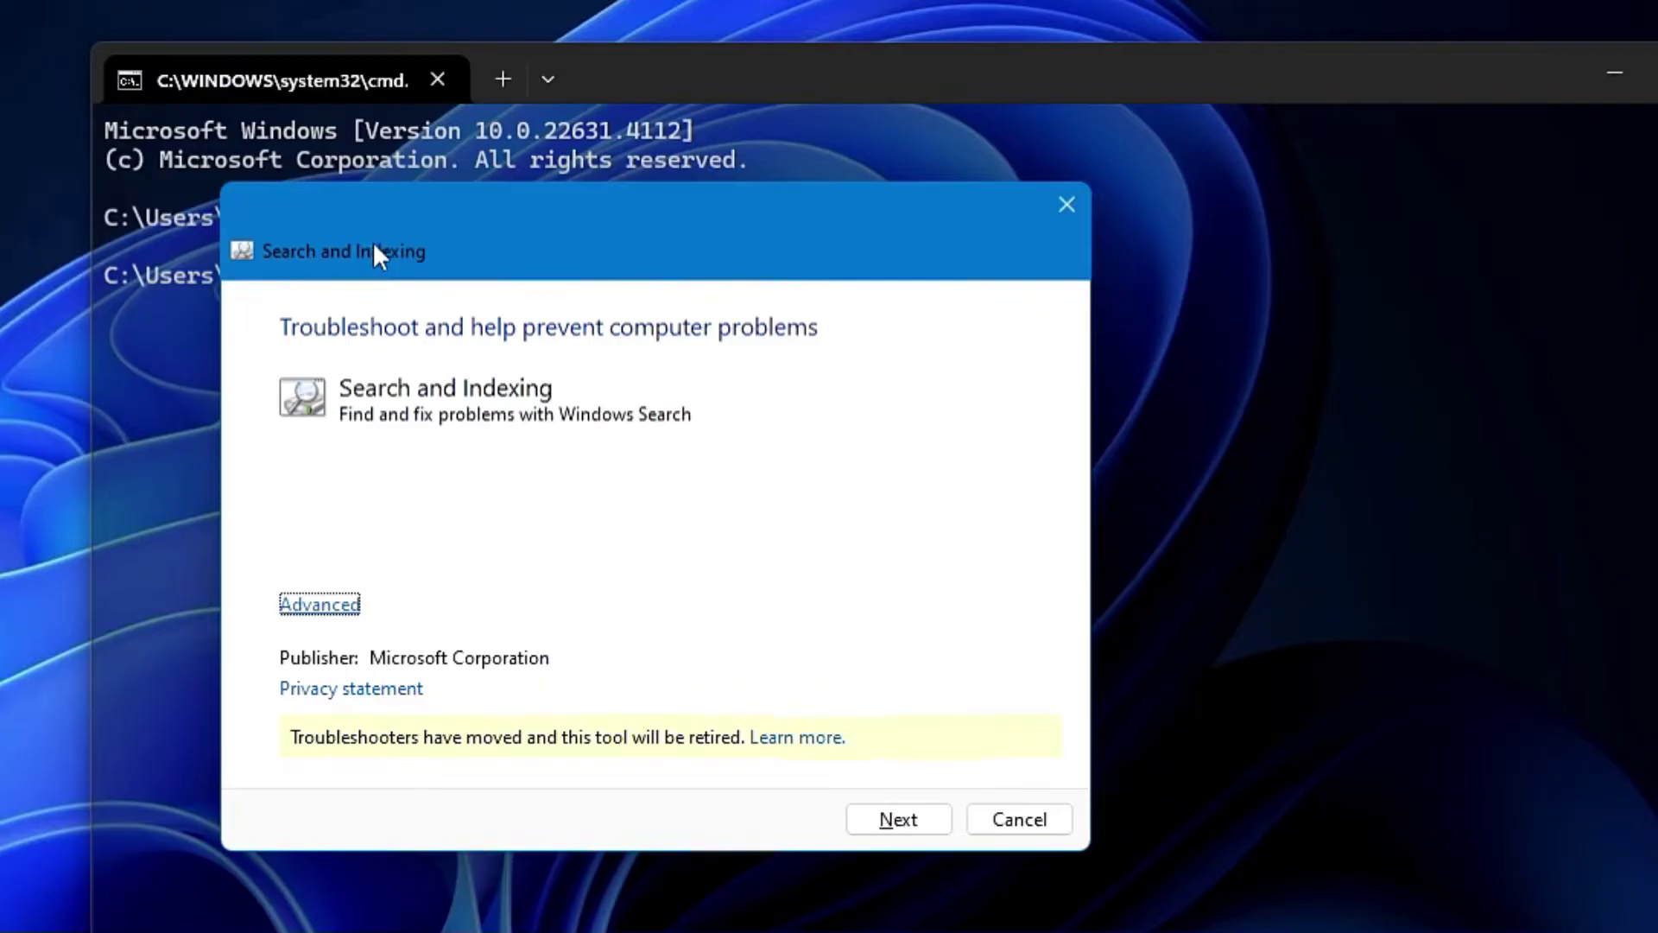
click(342, 608)
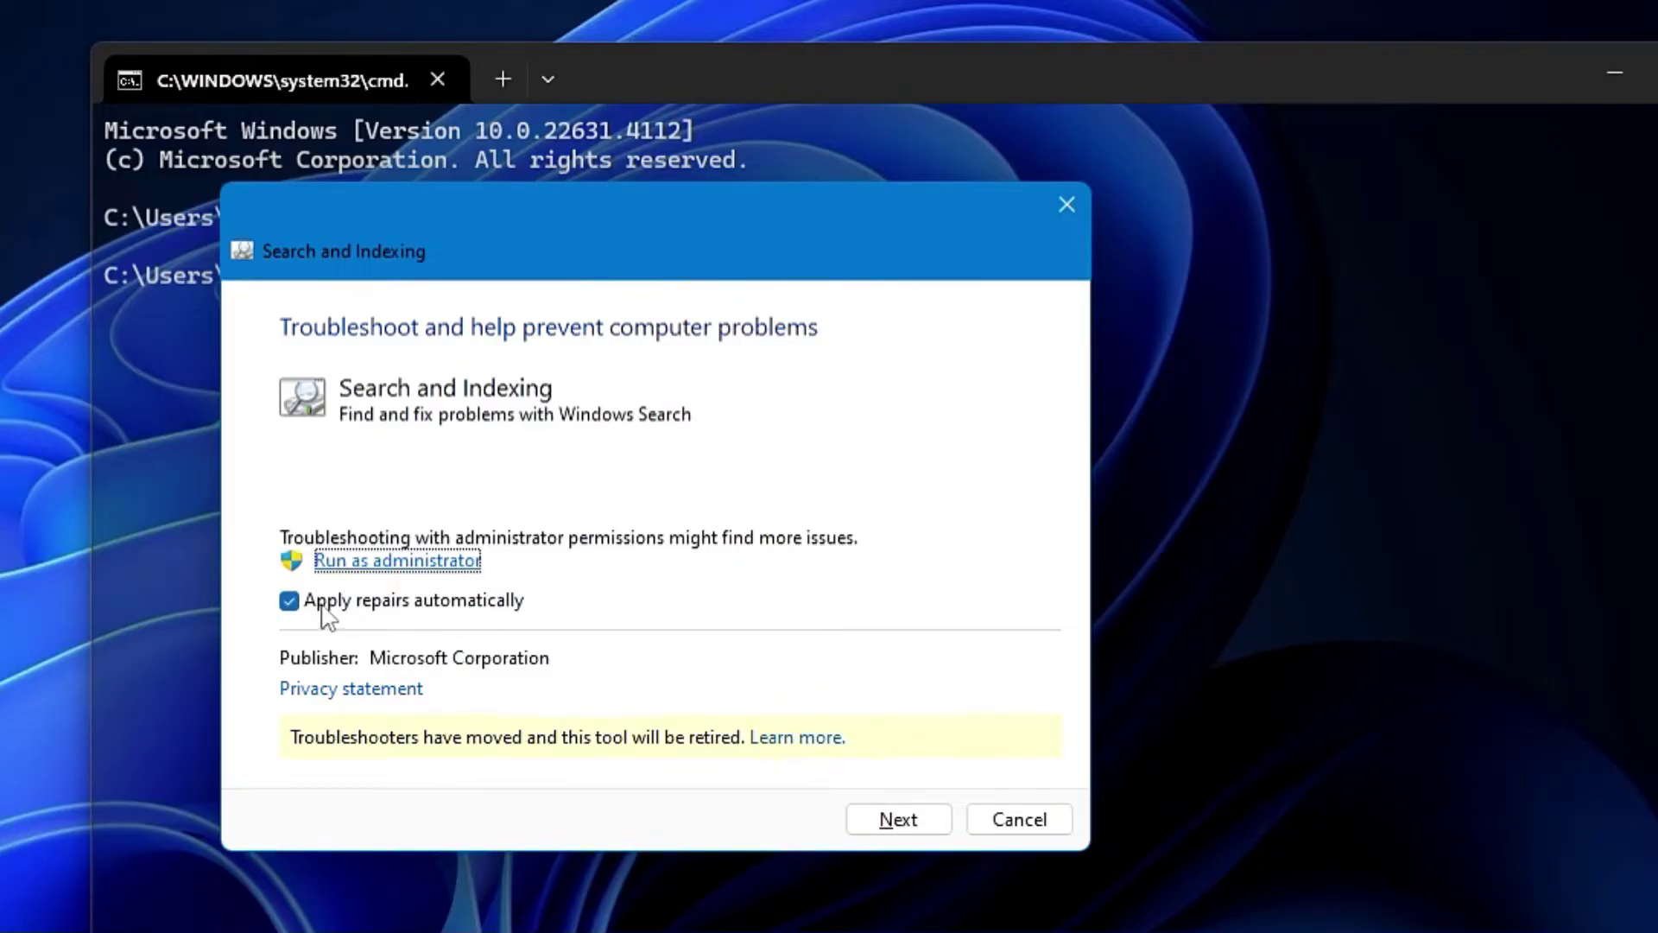
click(898, 820)
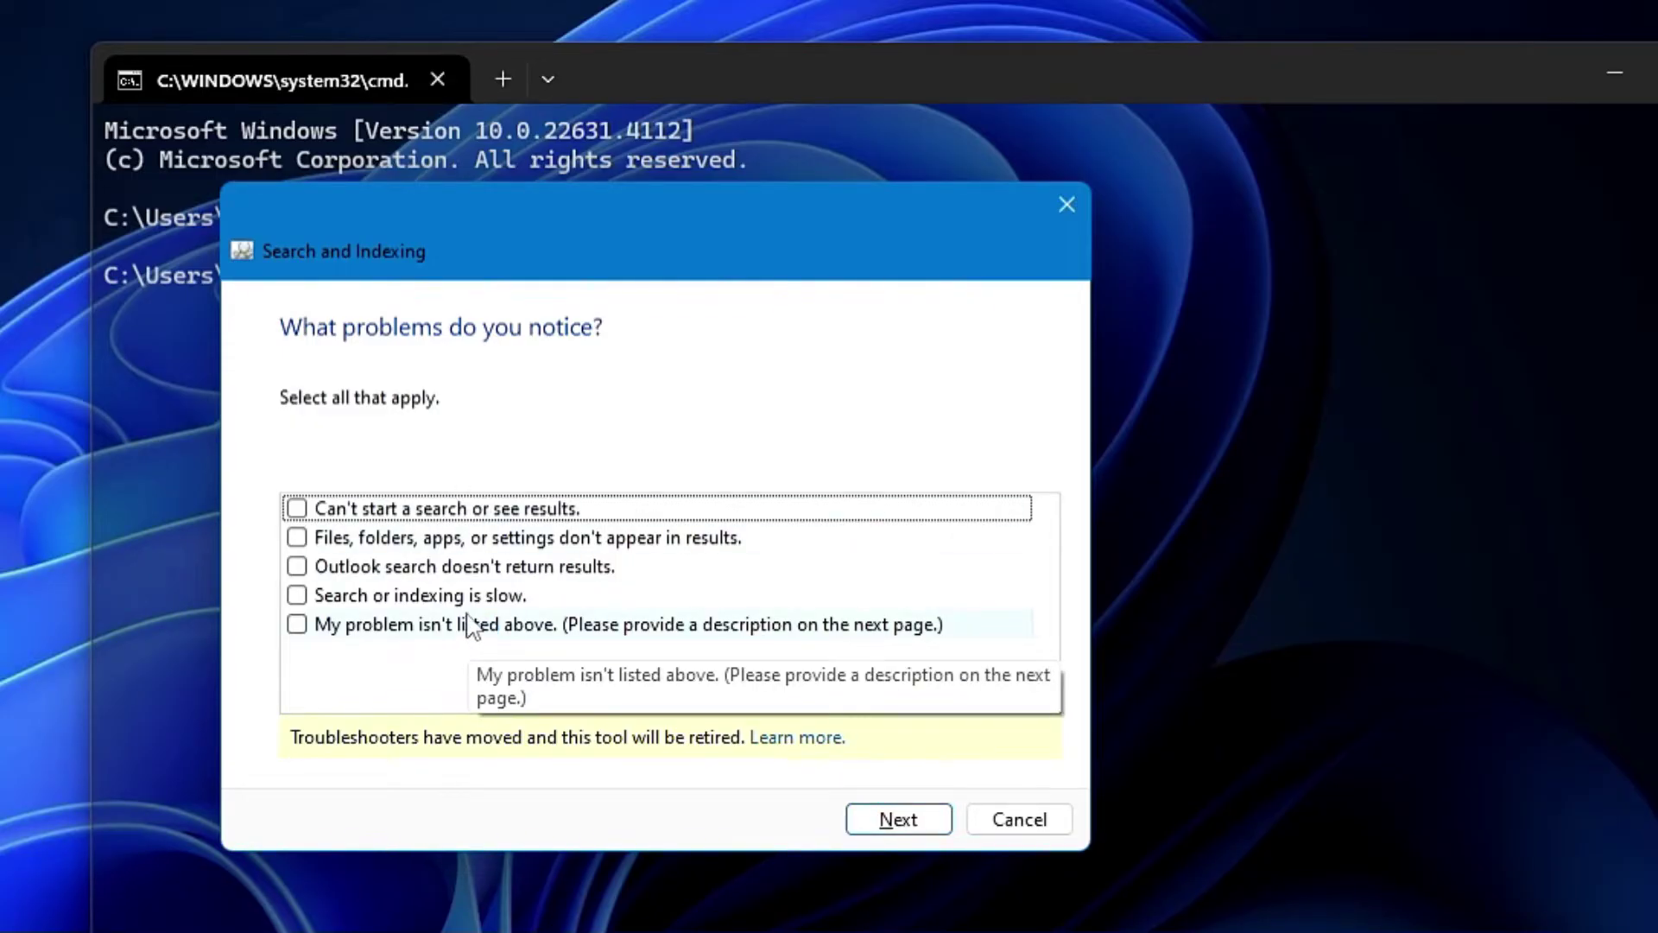
click(296, 508)
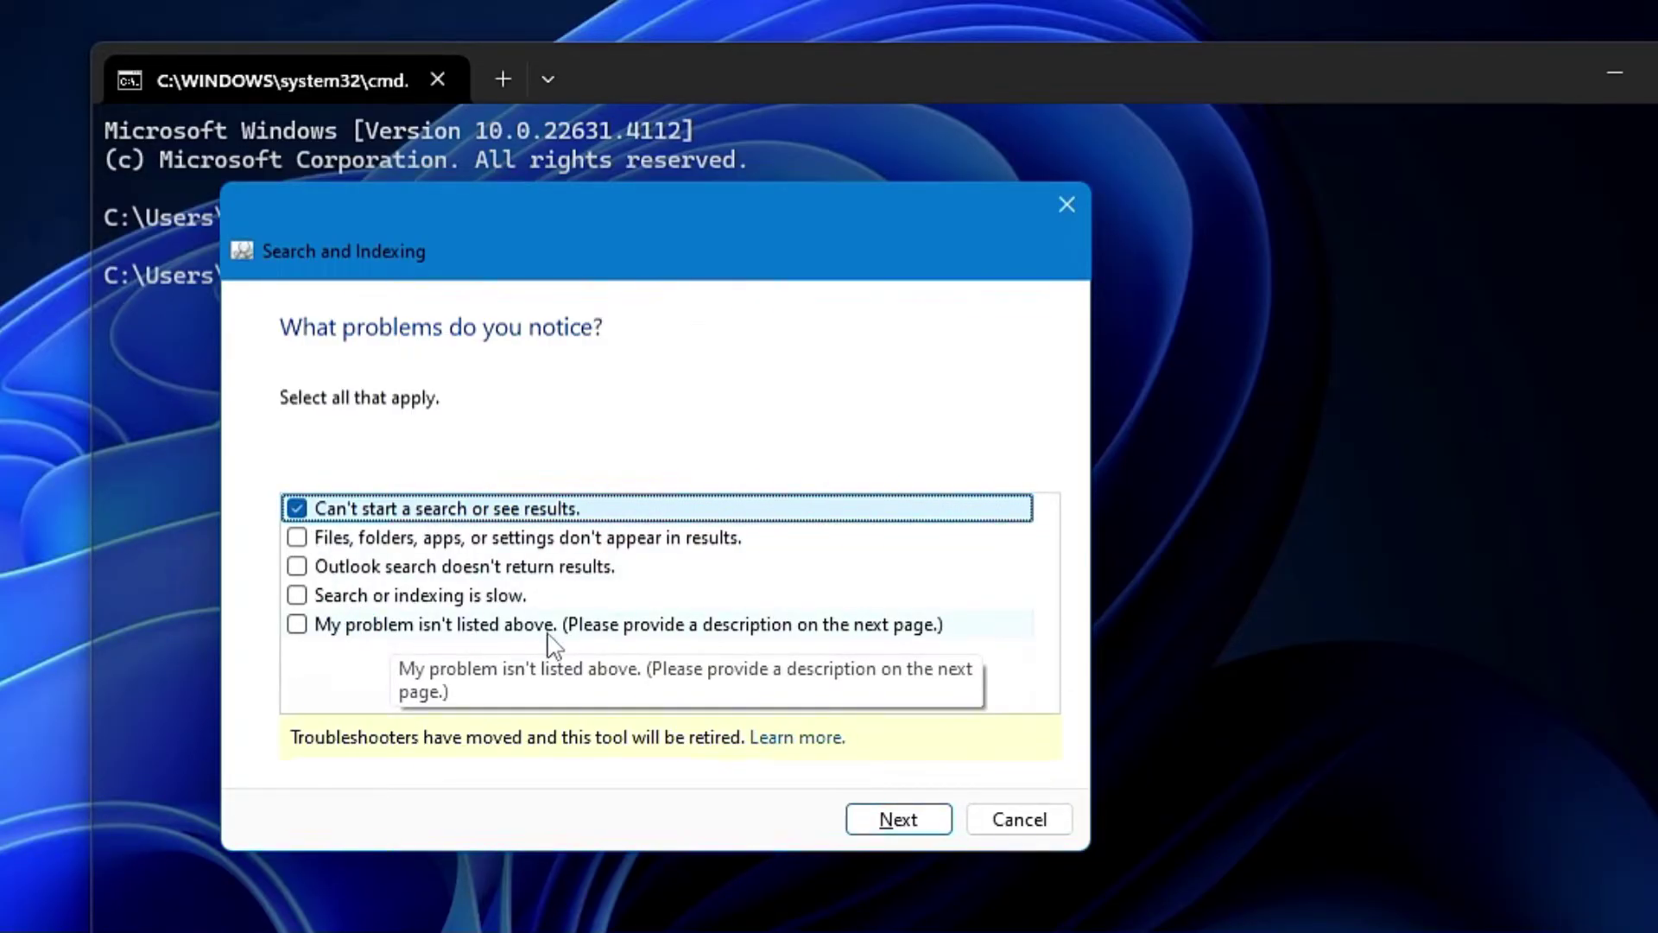
click(883, 827)
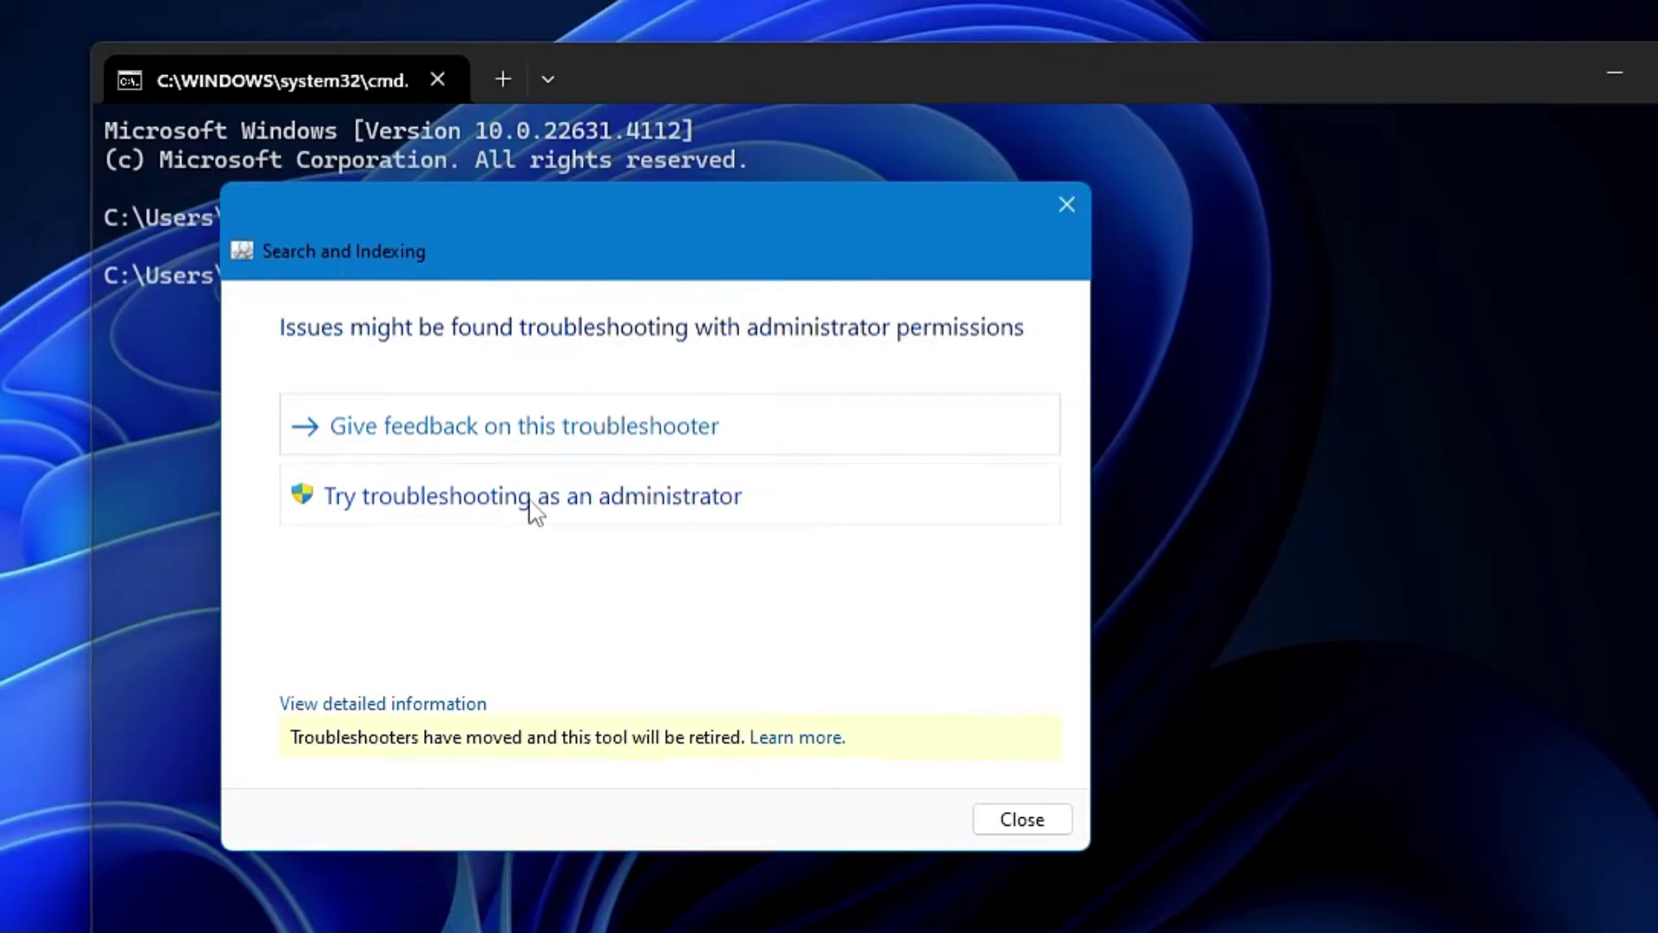
click(589, 508)
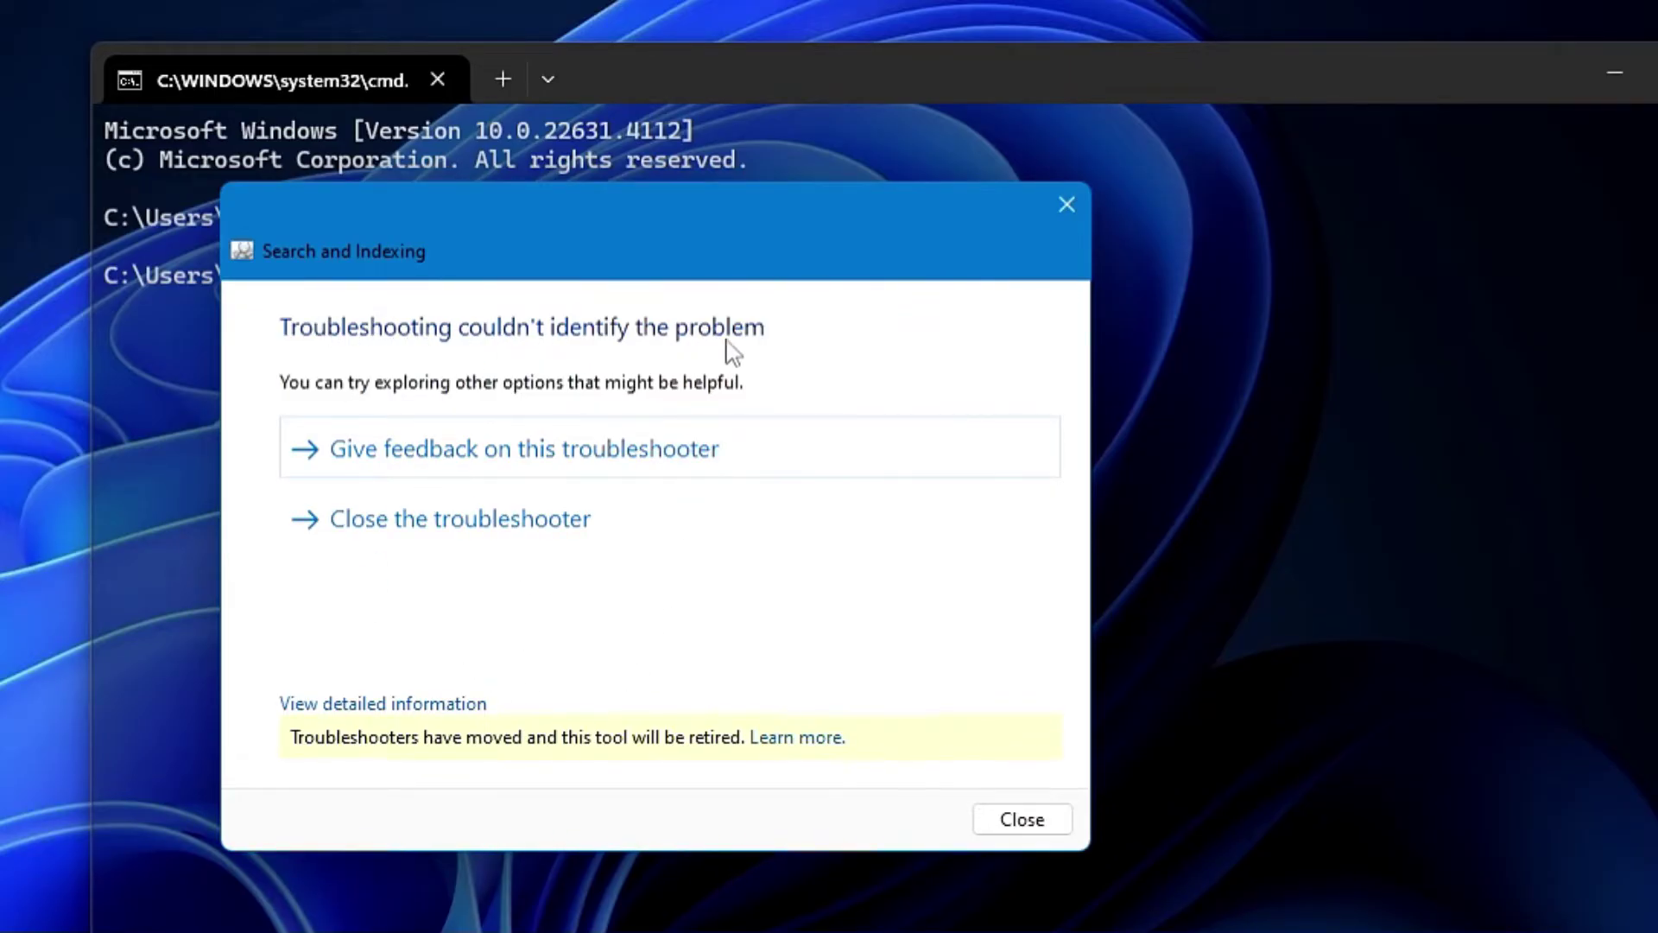
click(1016, 821)
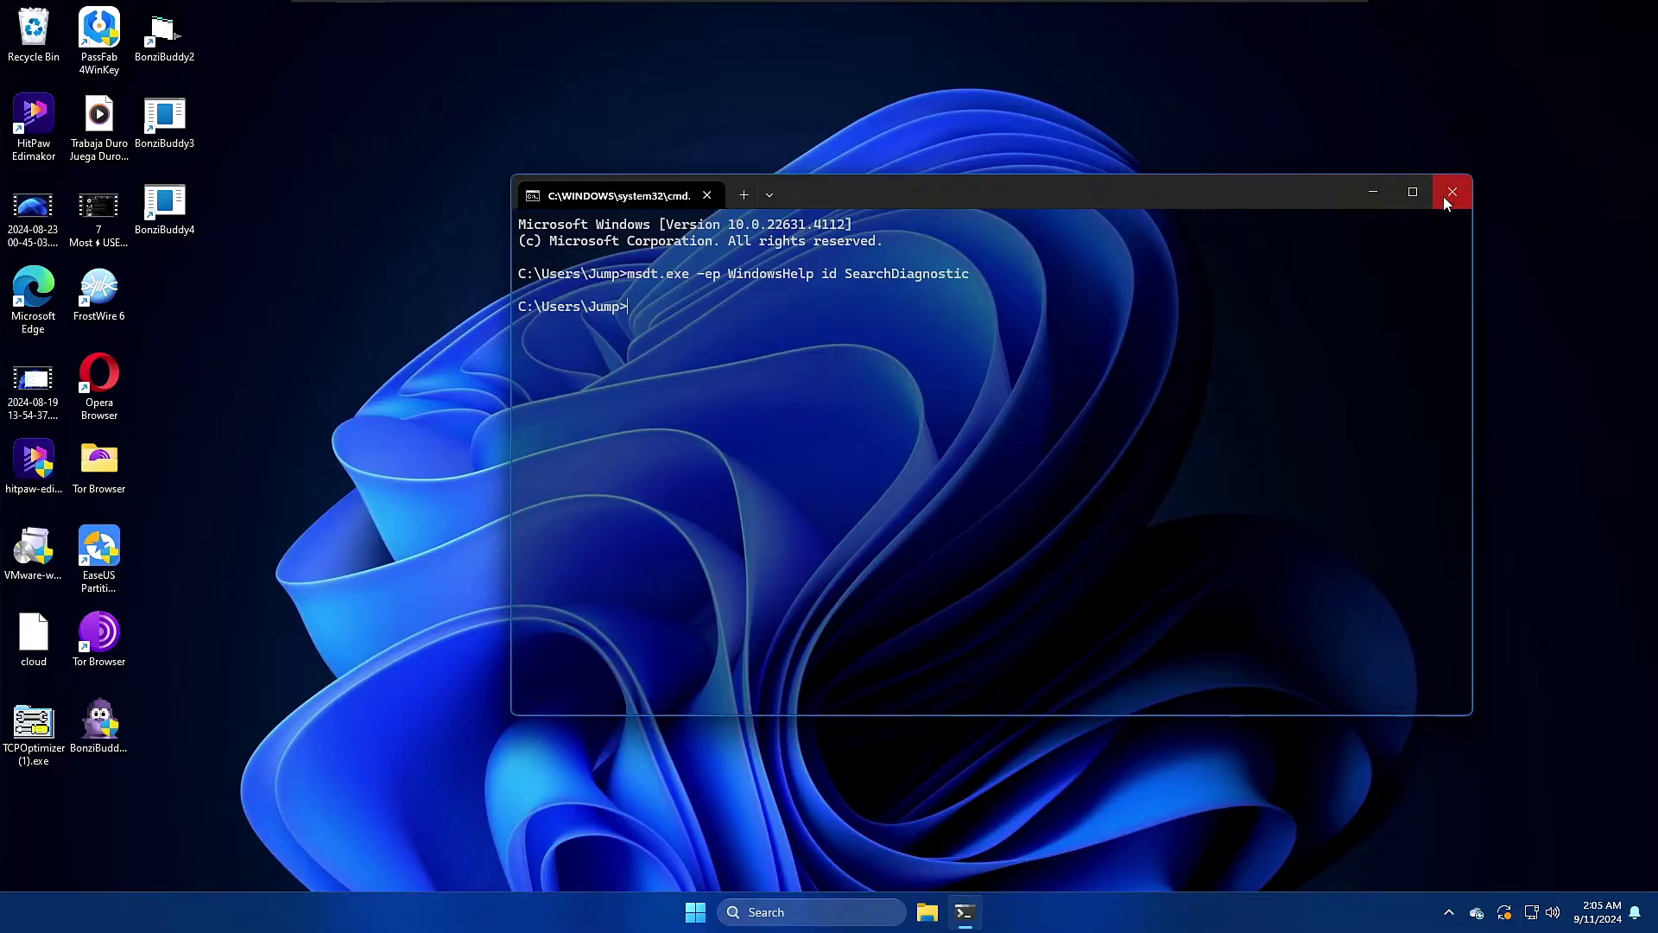
- Close Command Prompt and open Task Manager on its Details view
click(1449, 192)
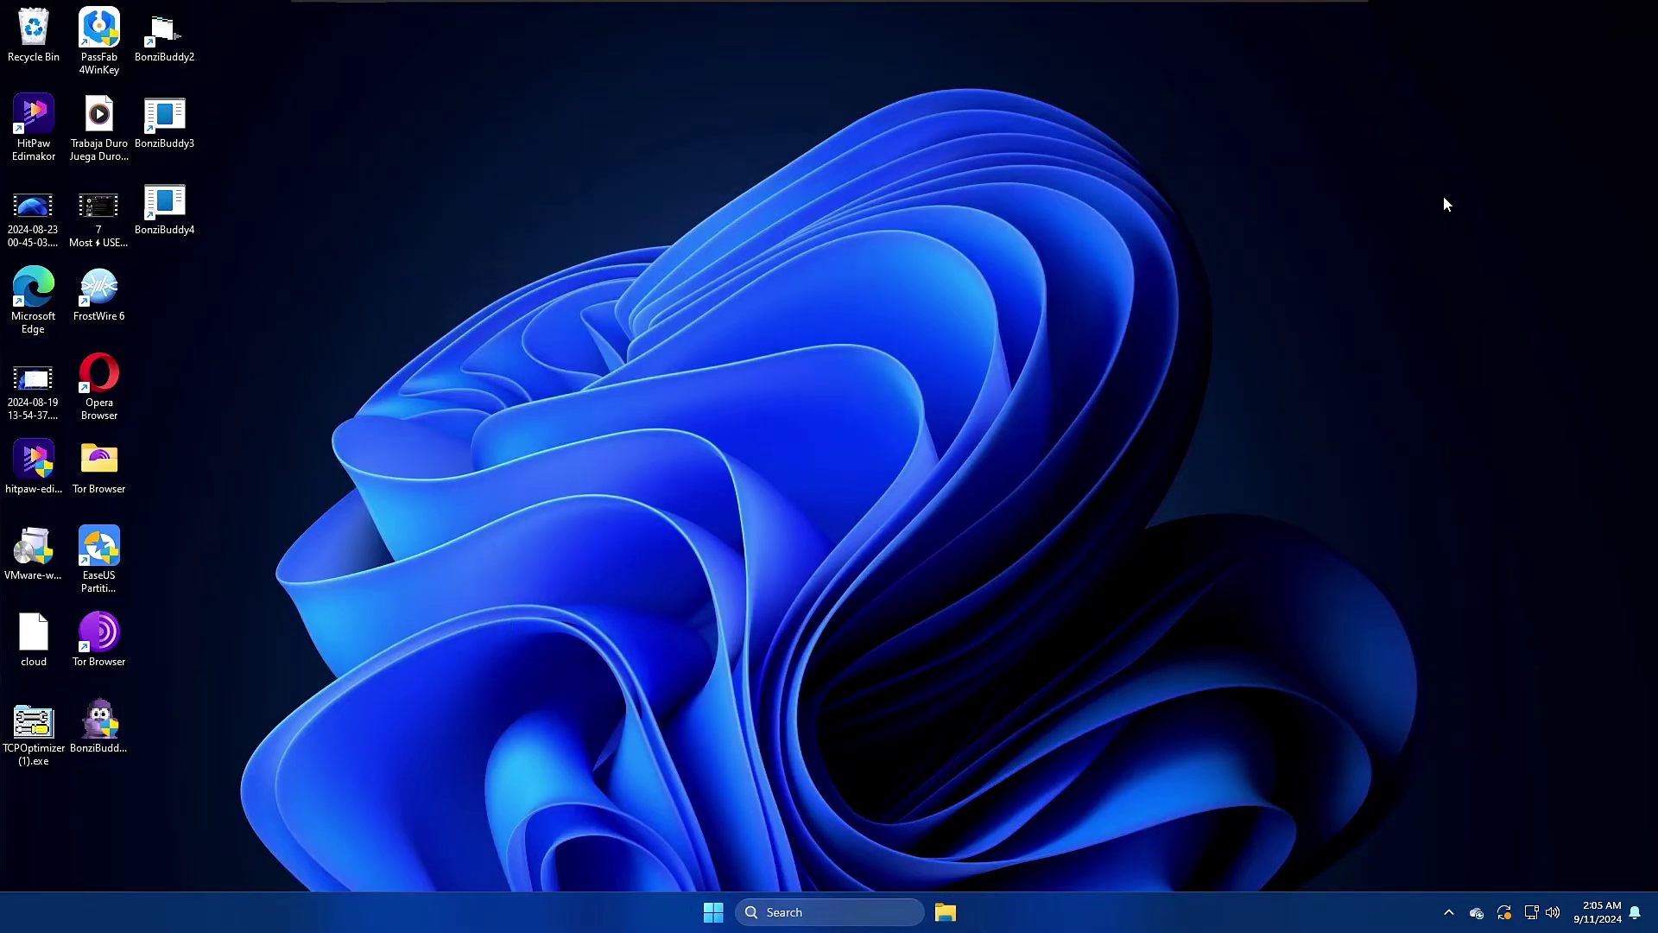
right_click(650, 905)
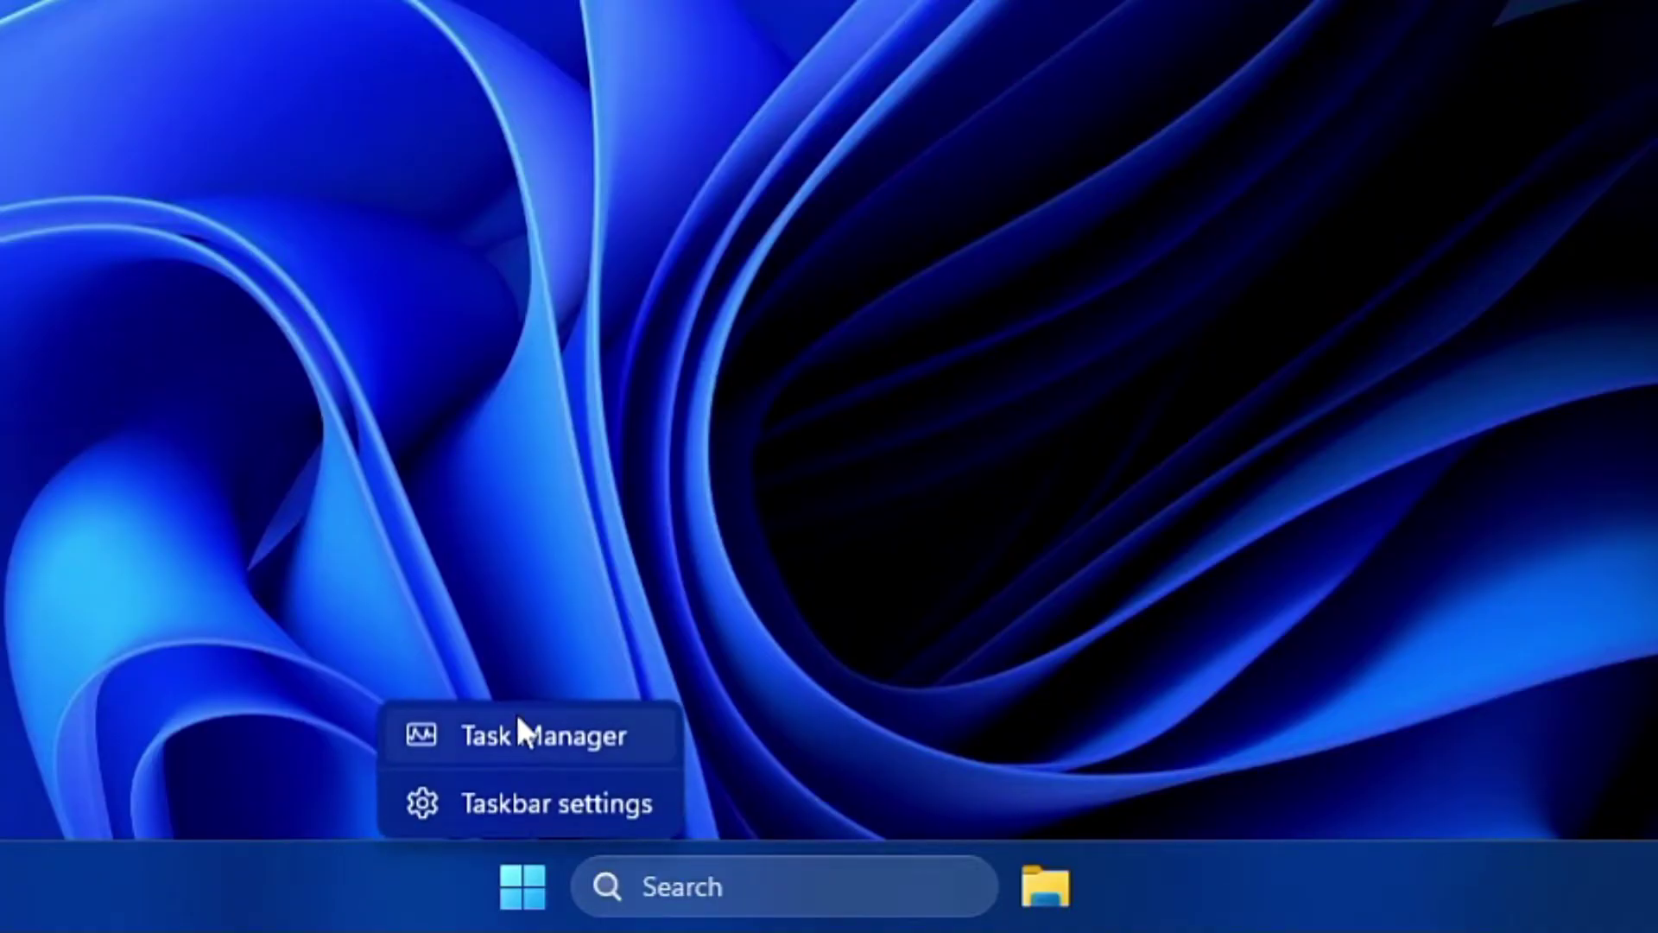
click(535, 744)
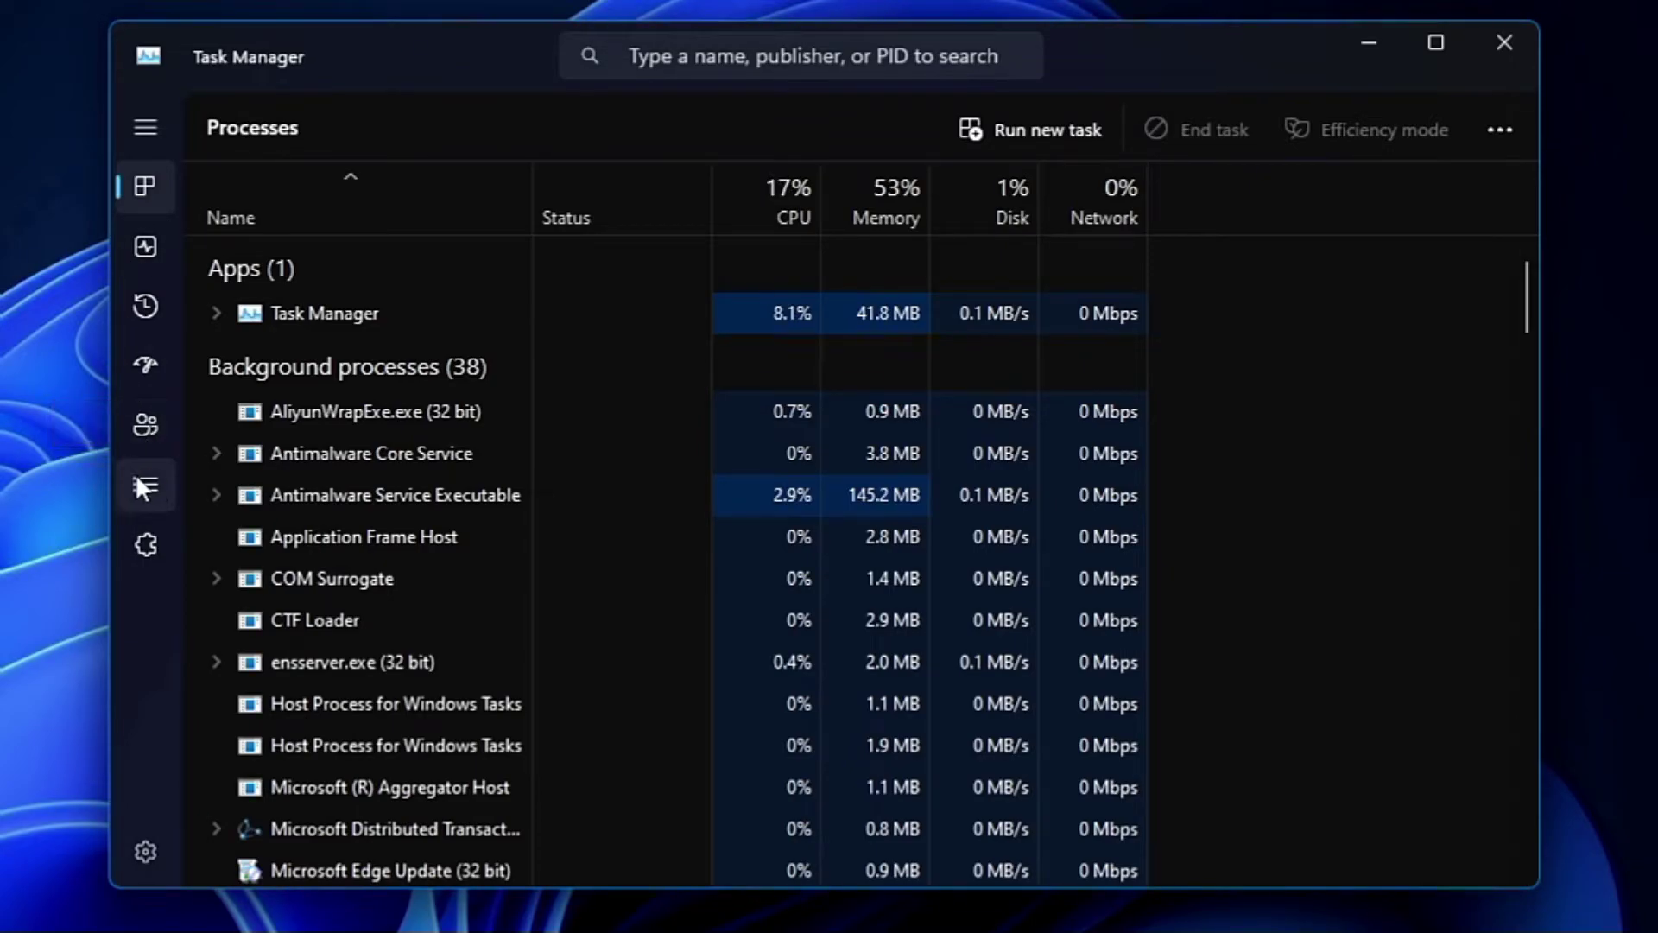
click(149, 471)
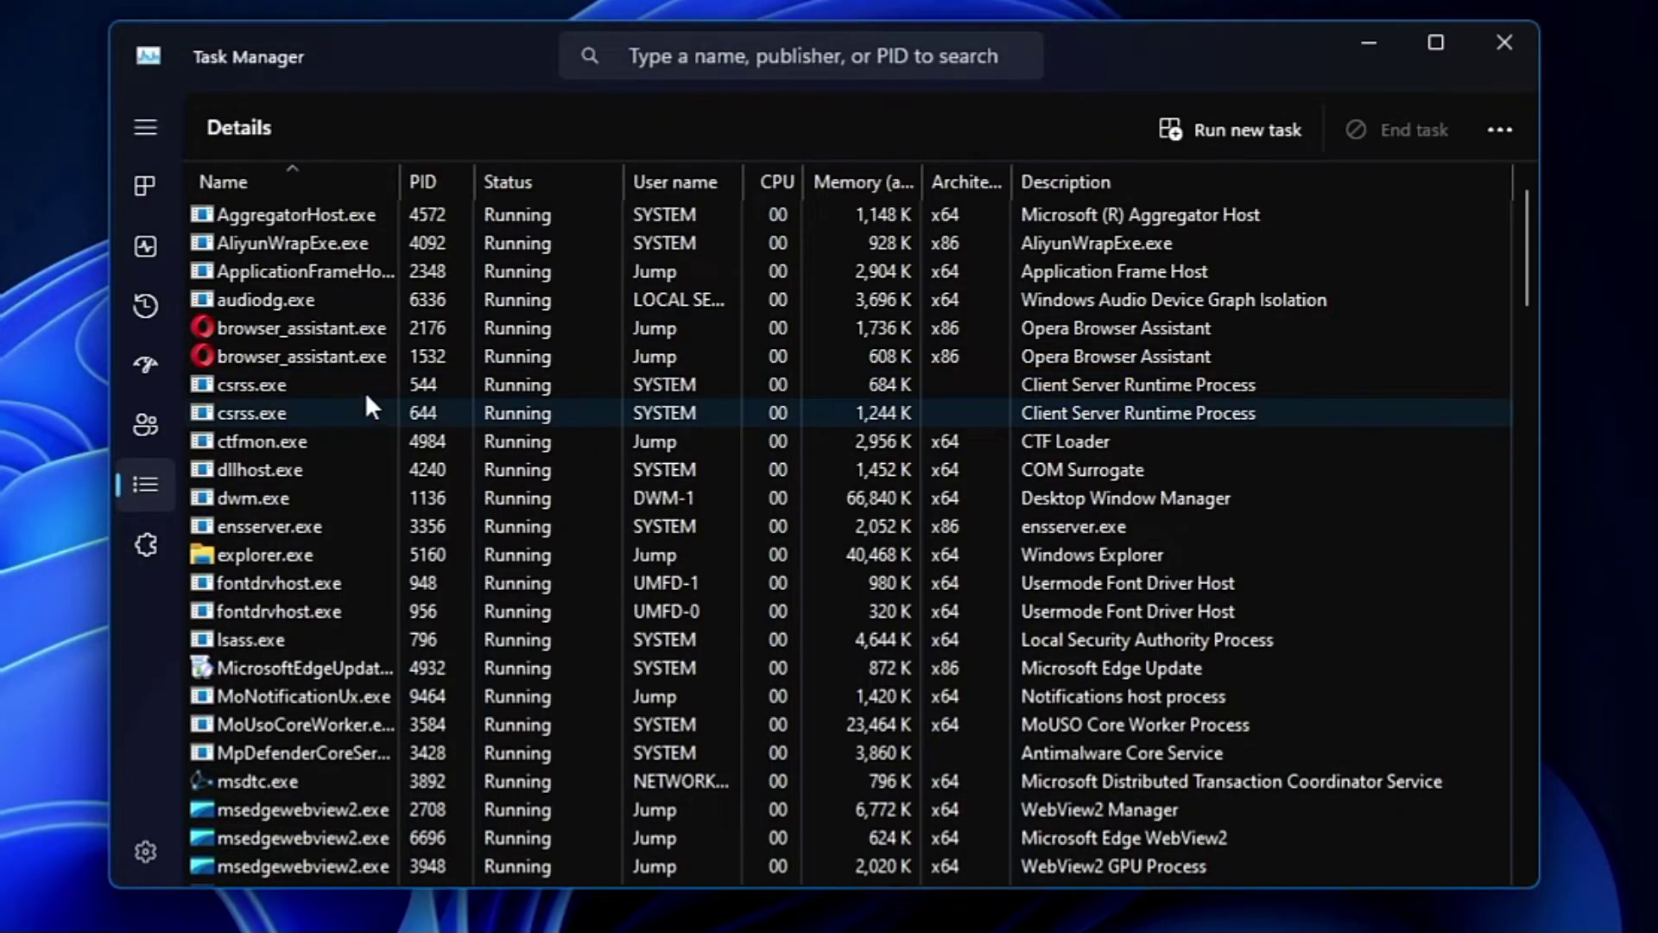
scroll(337, 503, down, 2)
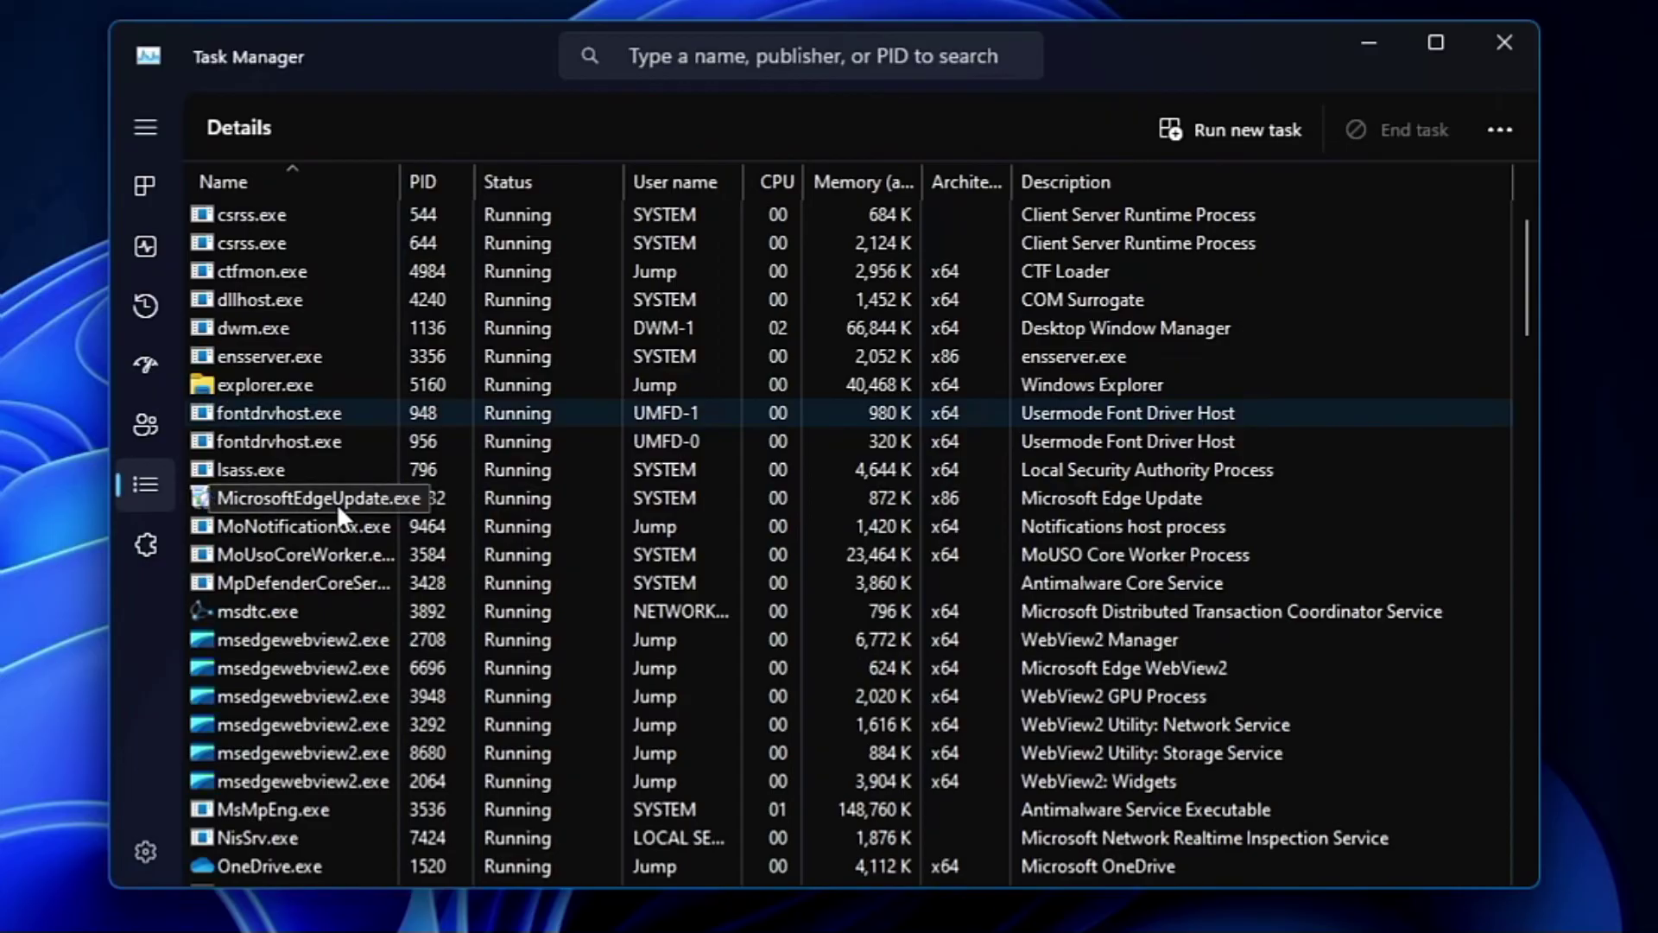
scroll(337, 502, up, 2)
- Filter processes by 'searc', end the SearchIndexer.exe process tree, and close Task Manager
click(744, 57)
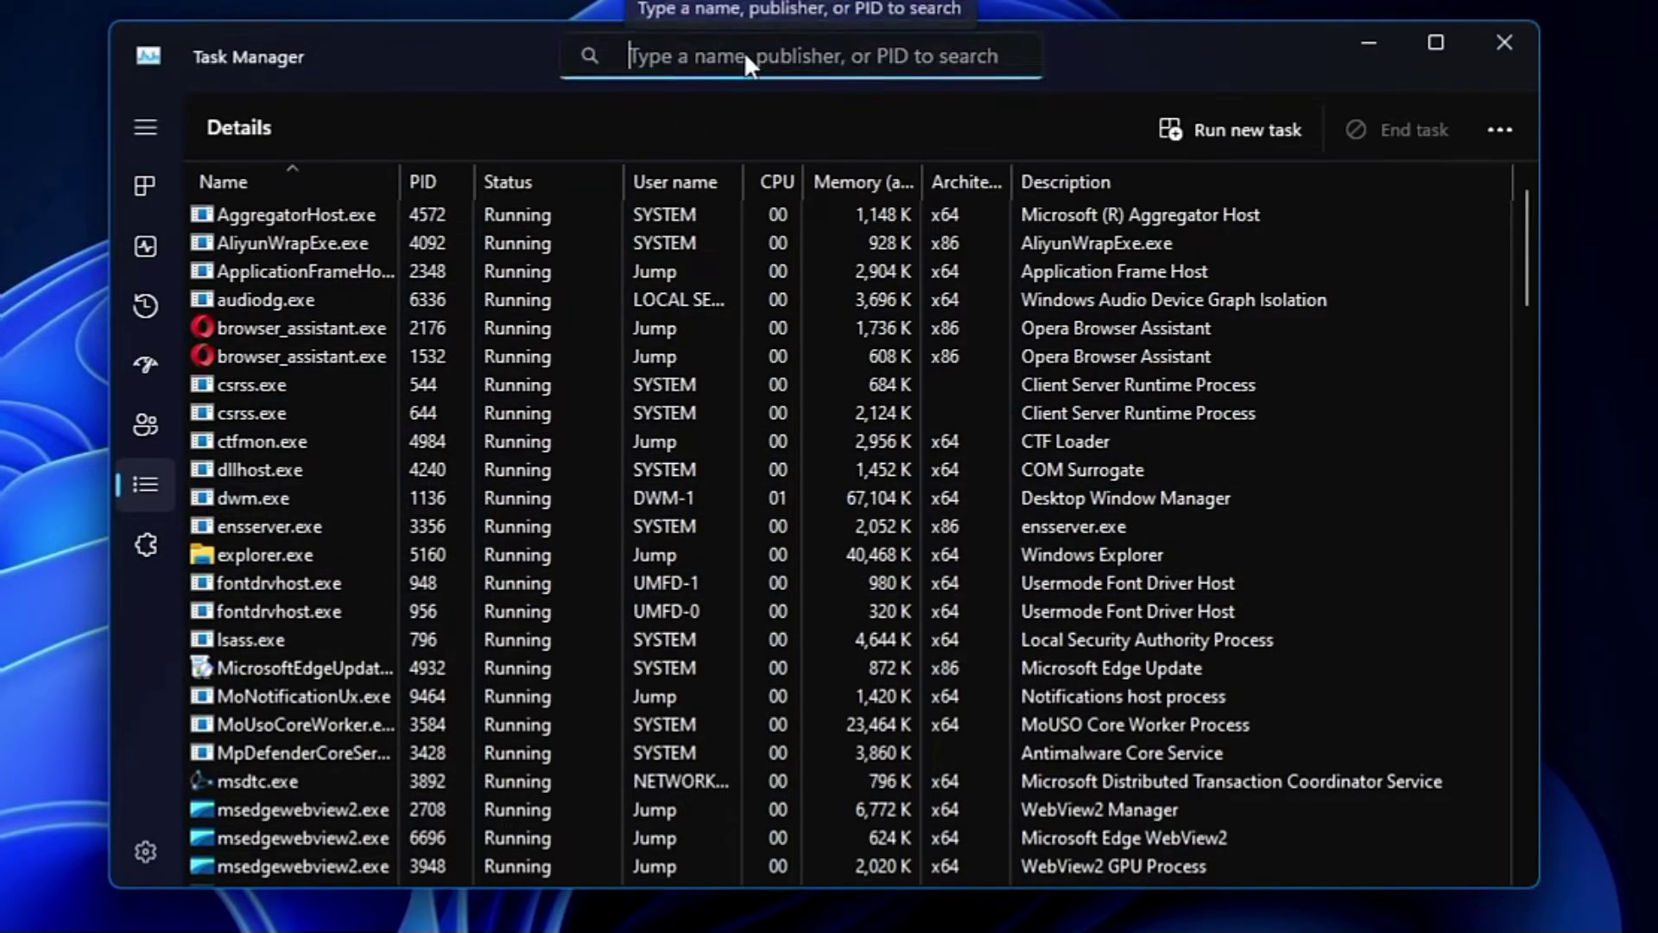
text(searc)
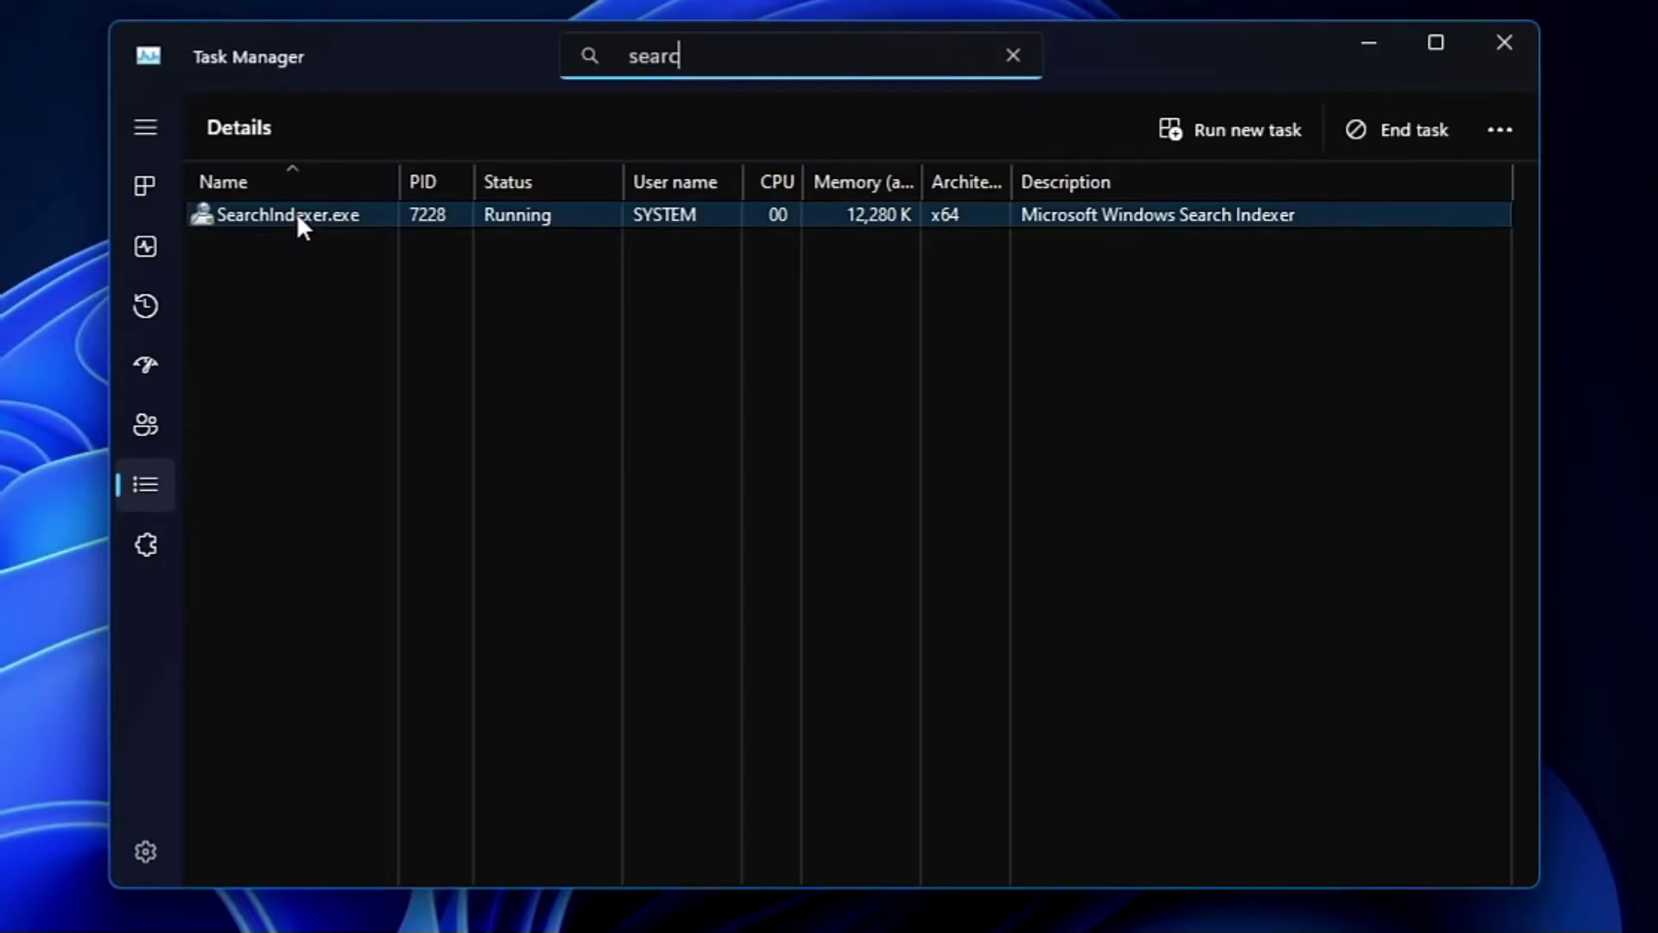
right_click(297, 218)
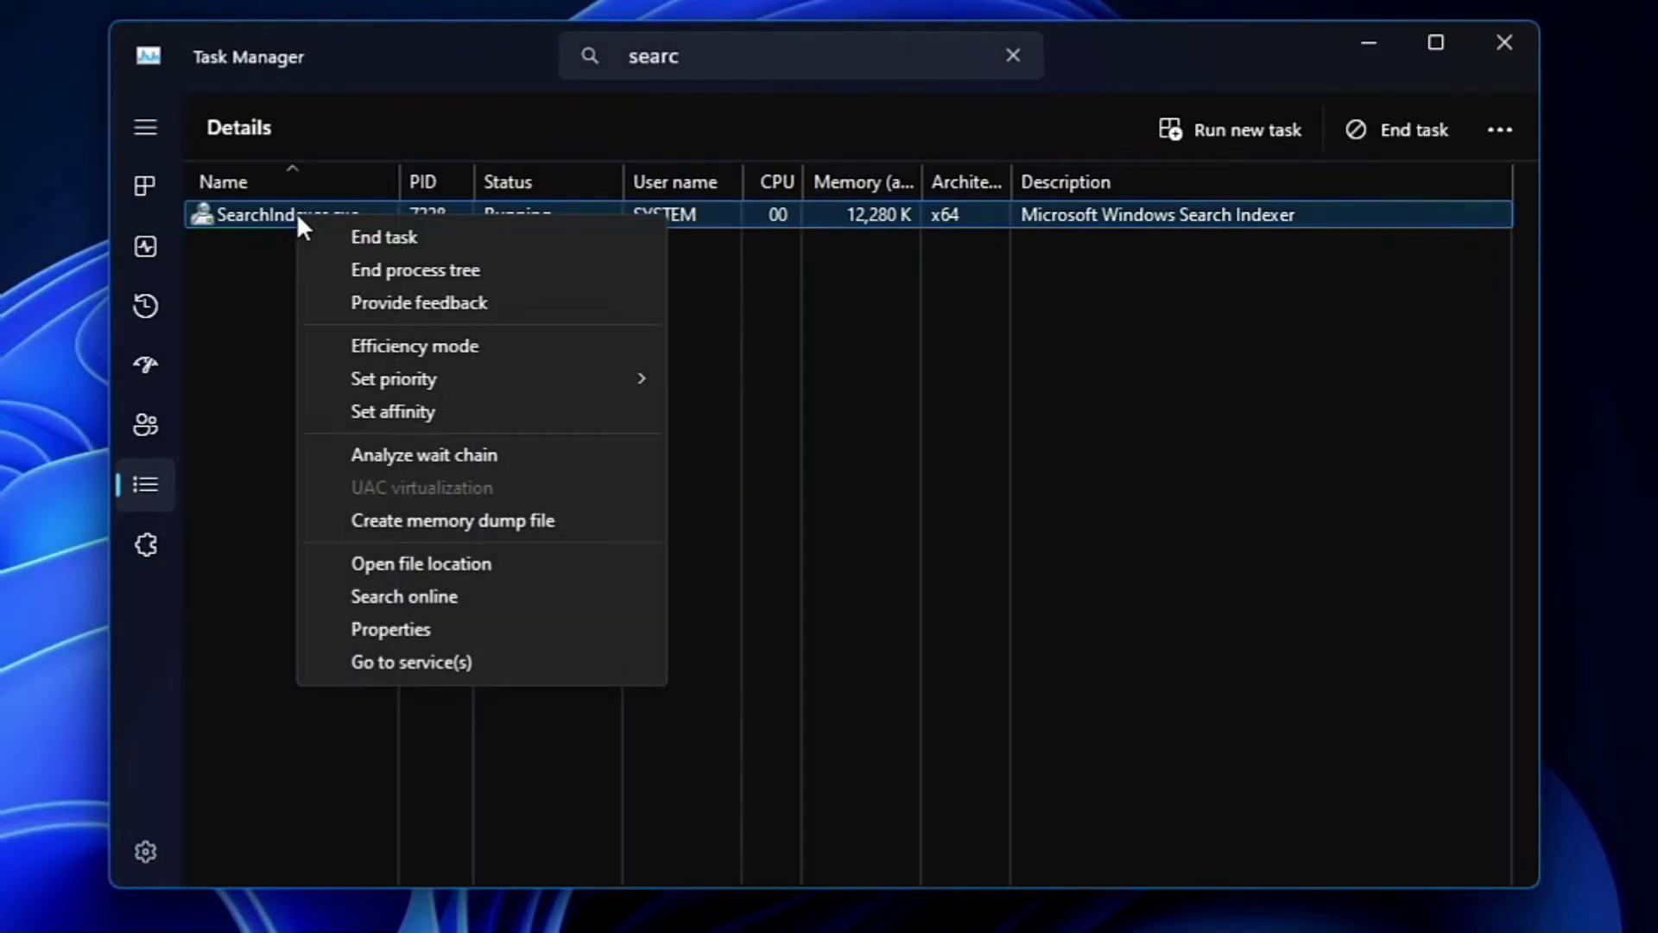
click(397, 270)
click(643, 580)
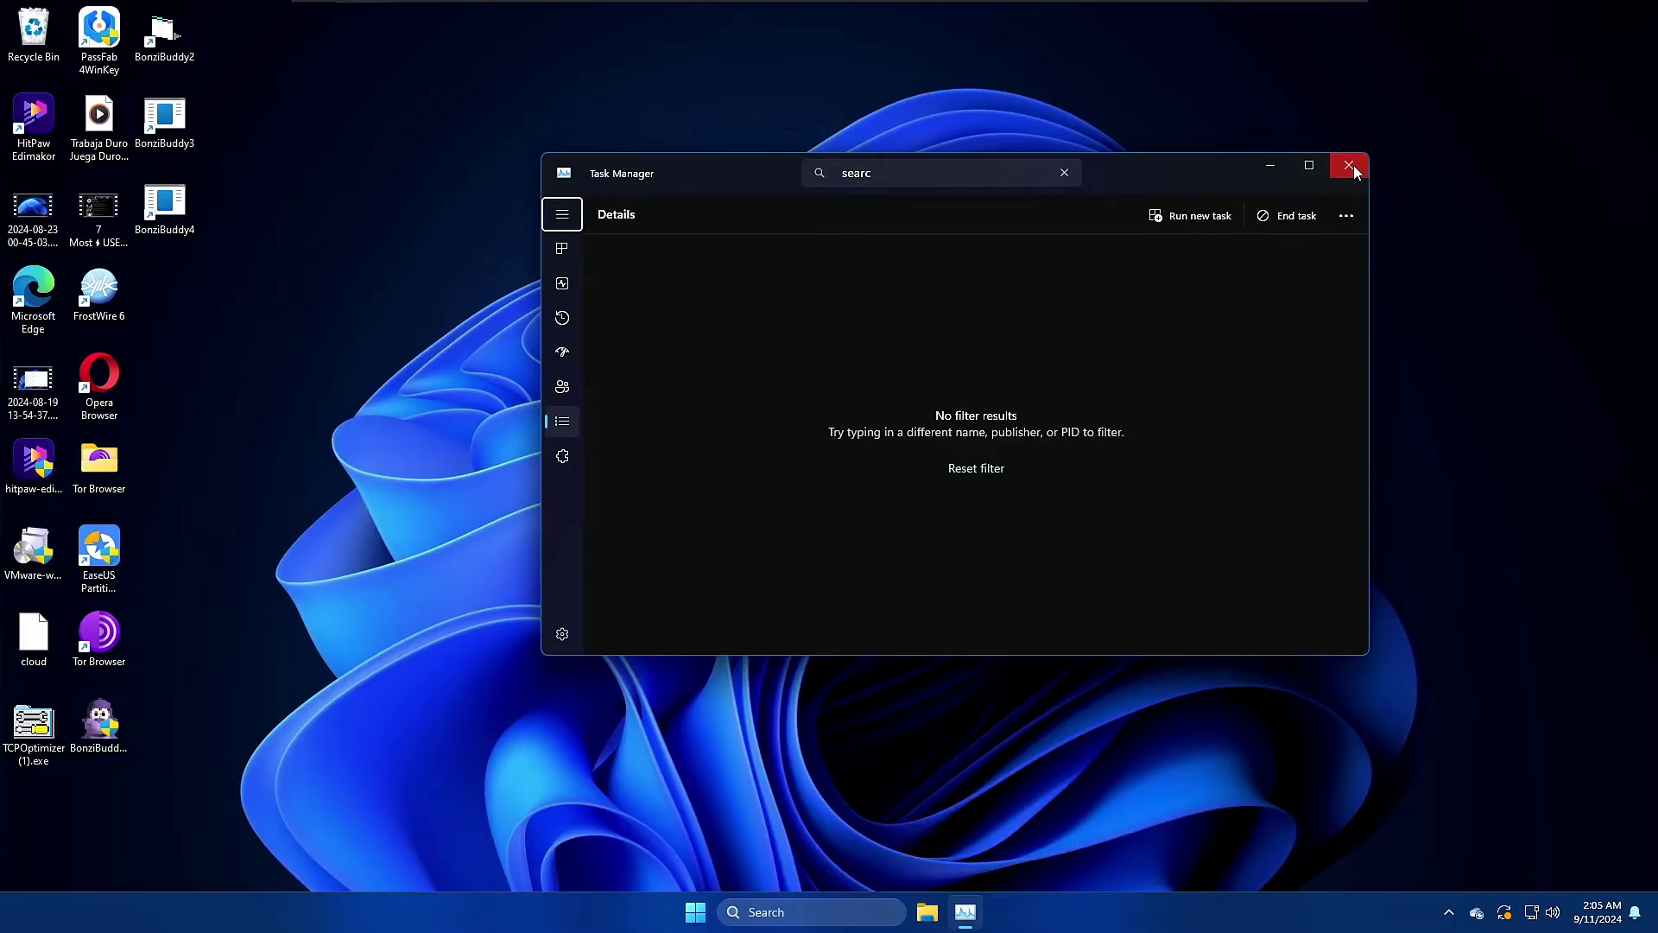
click(1504, 42)
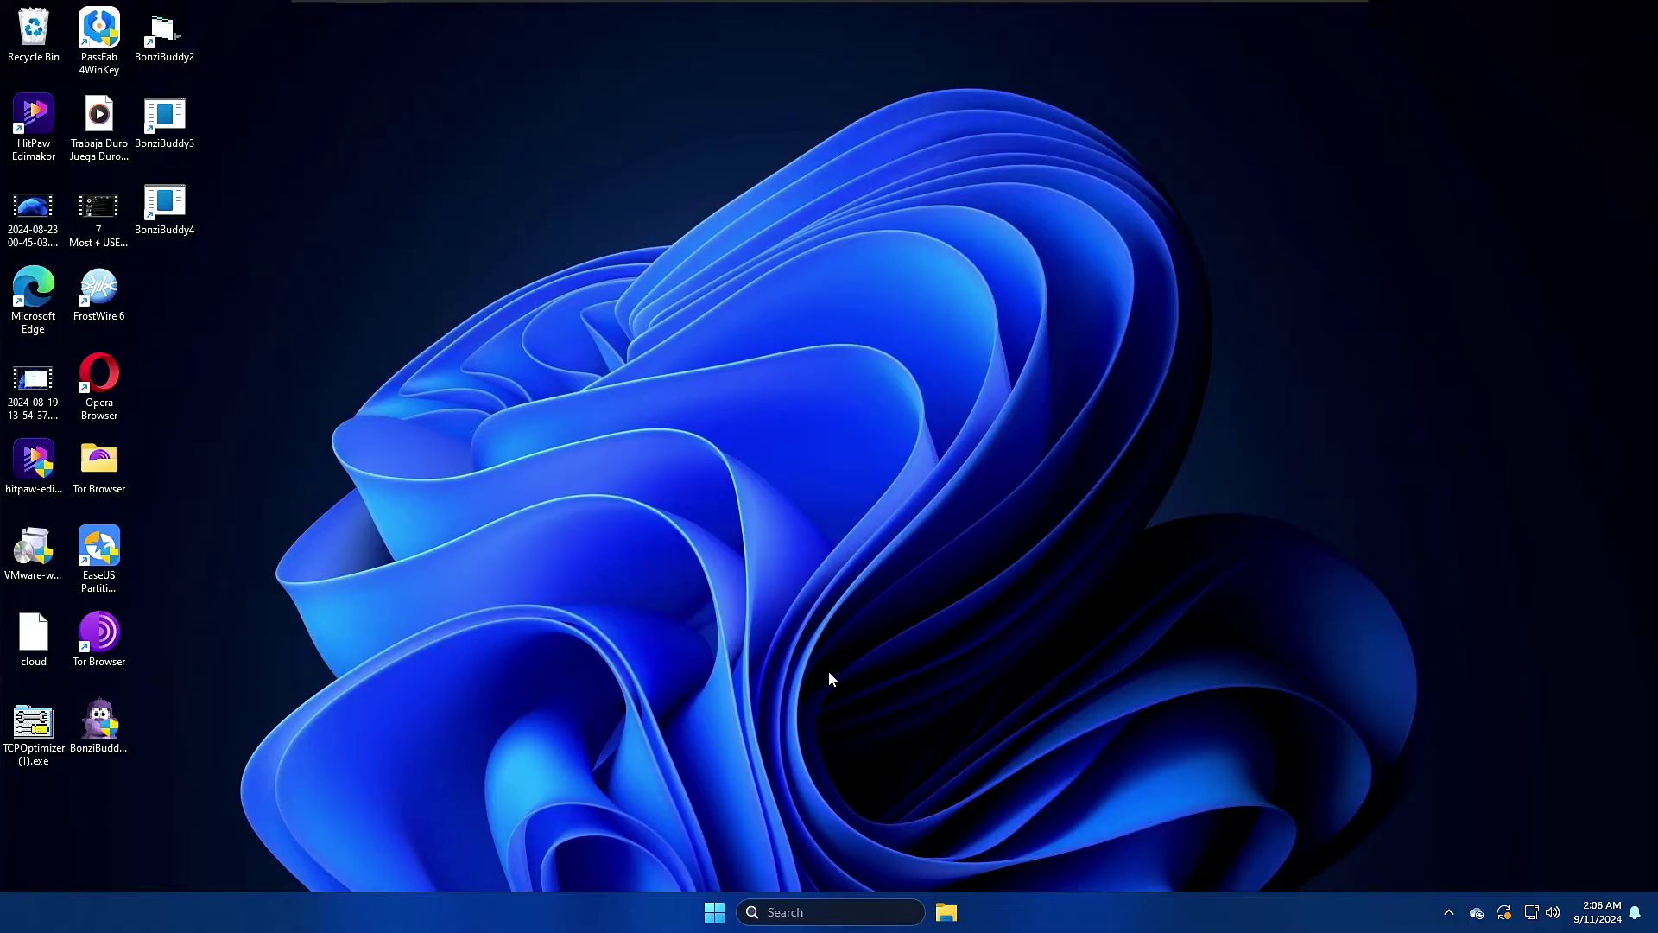
- Open Settings > Privacy & security > Searching Windows and launch Advanced indexing options
right_click(713, 913)
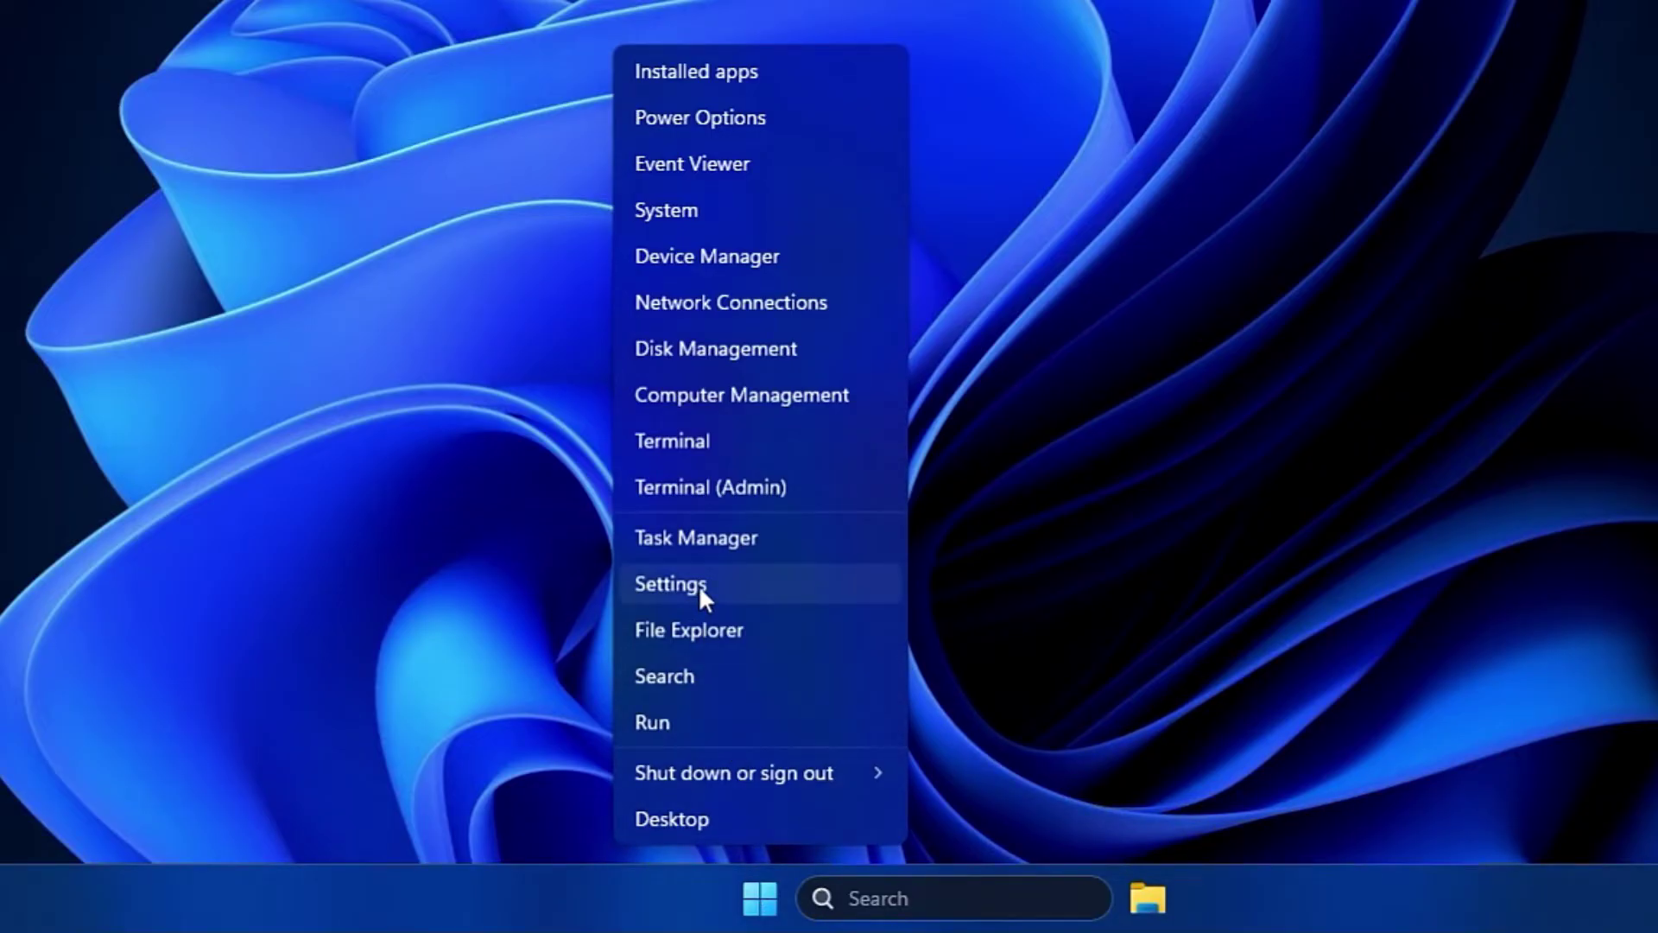
click(698, 583)
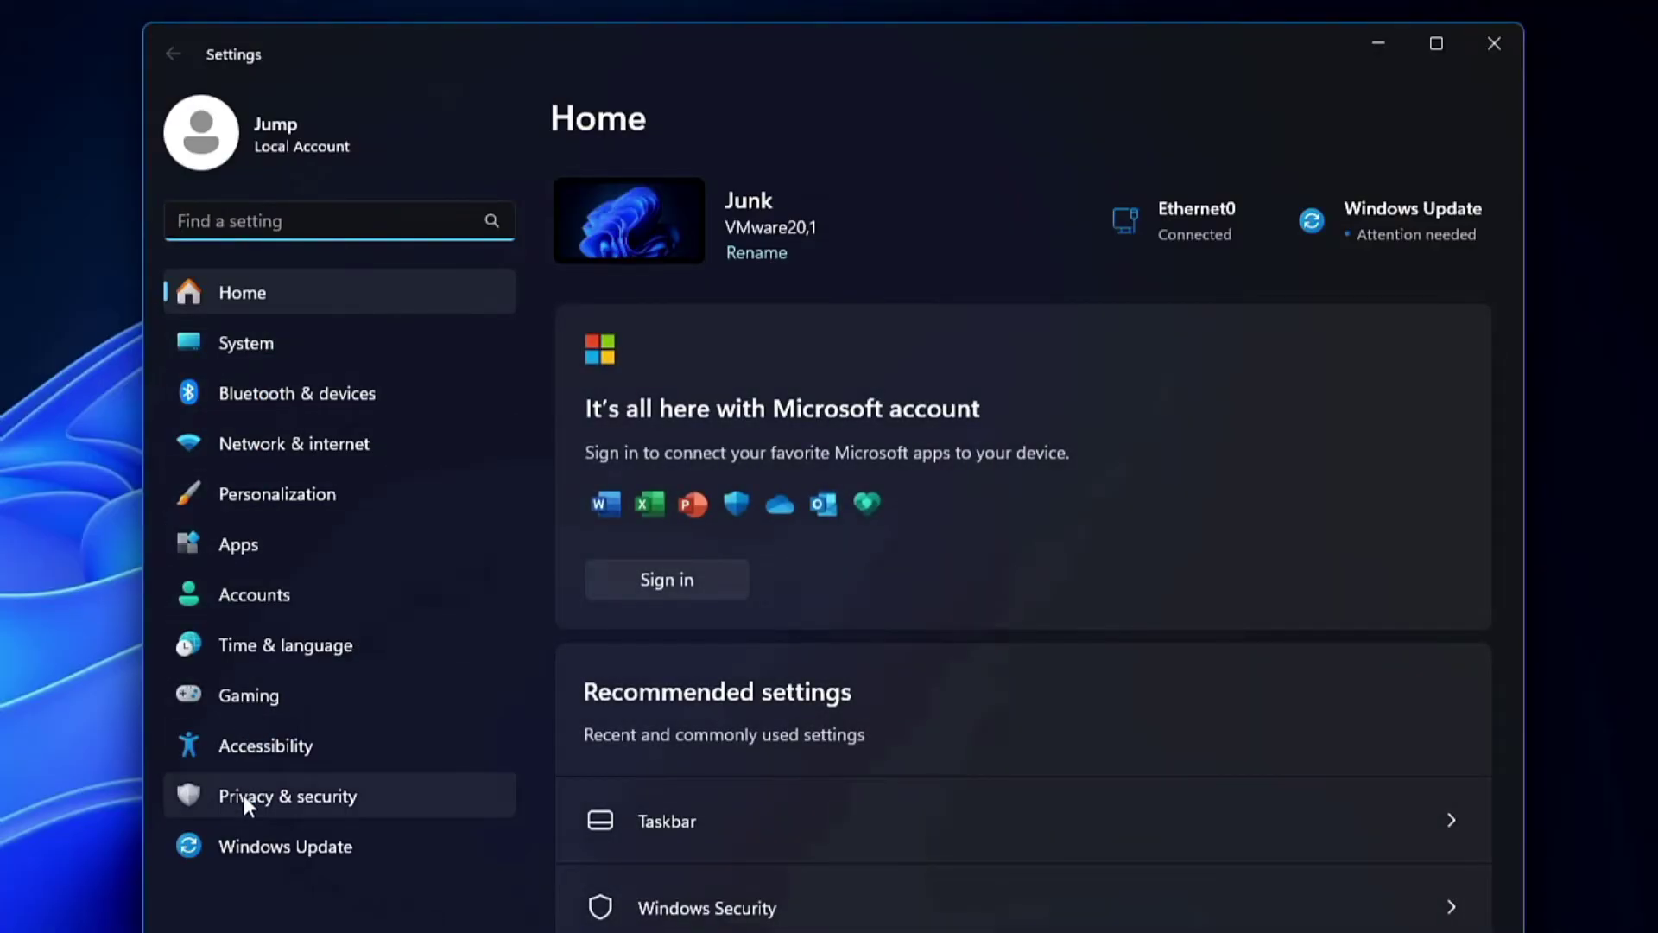
click(282, 795)
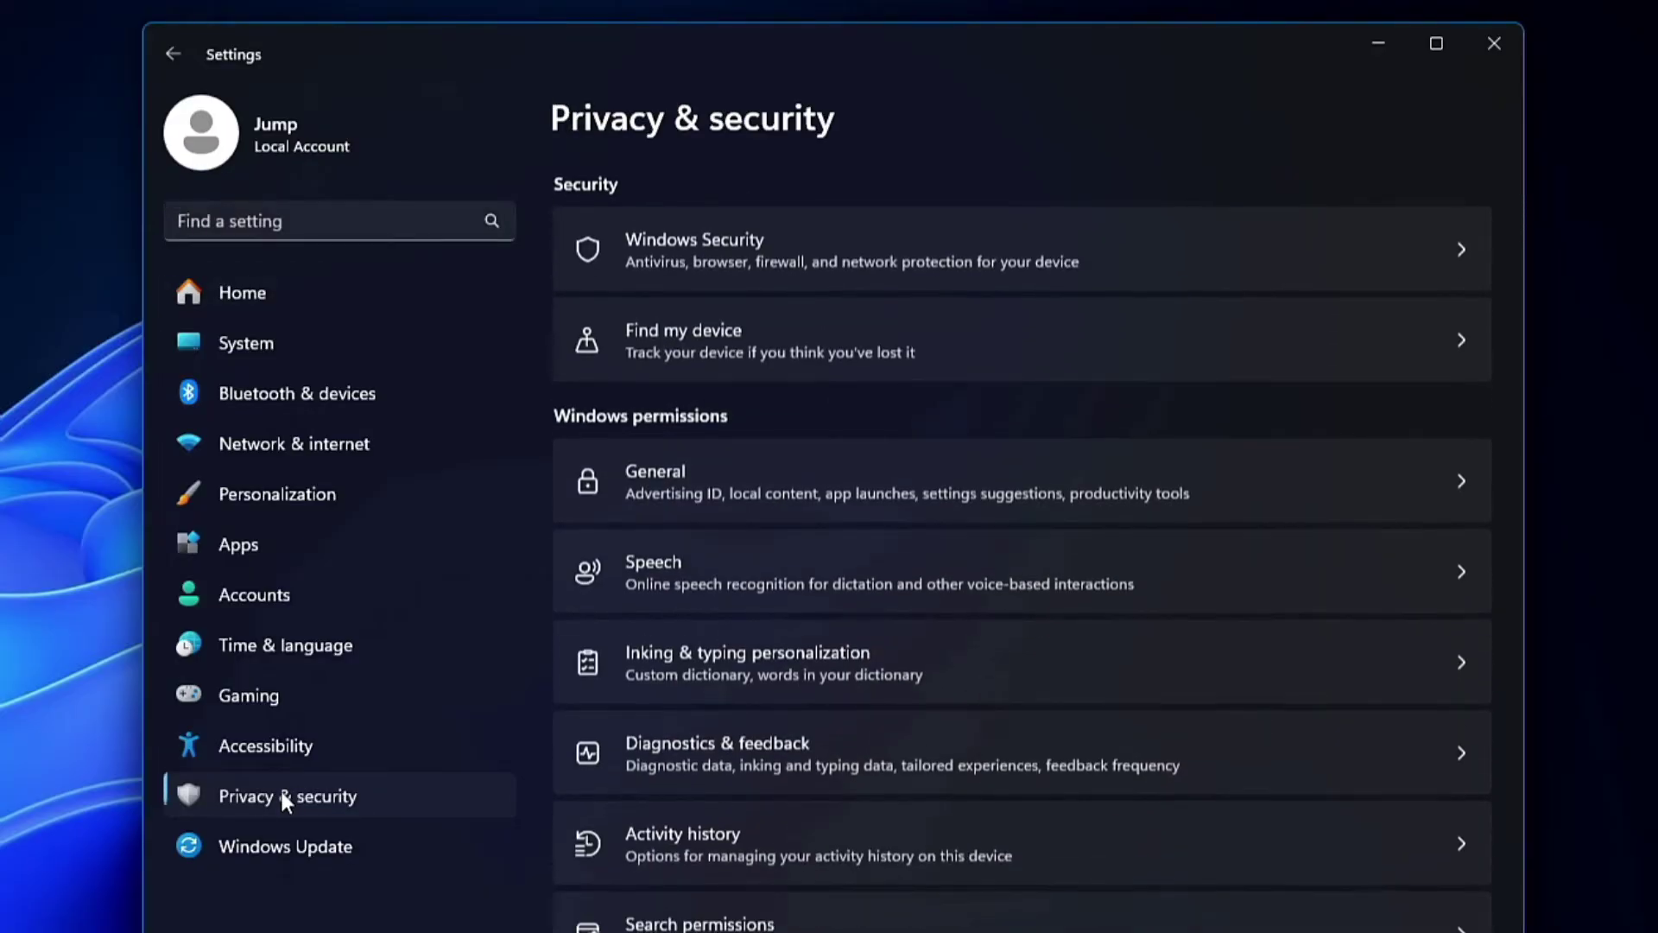
scroll(792, 573, down, 1)
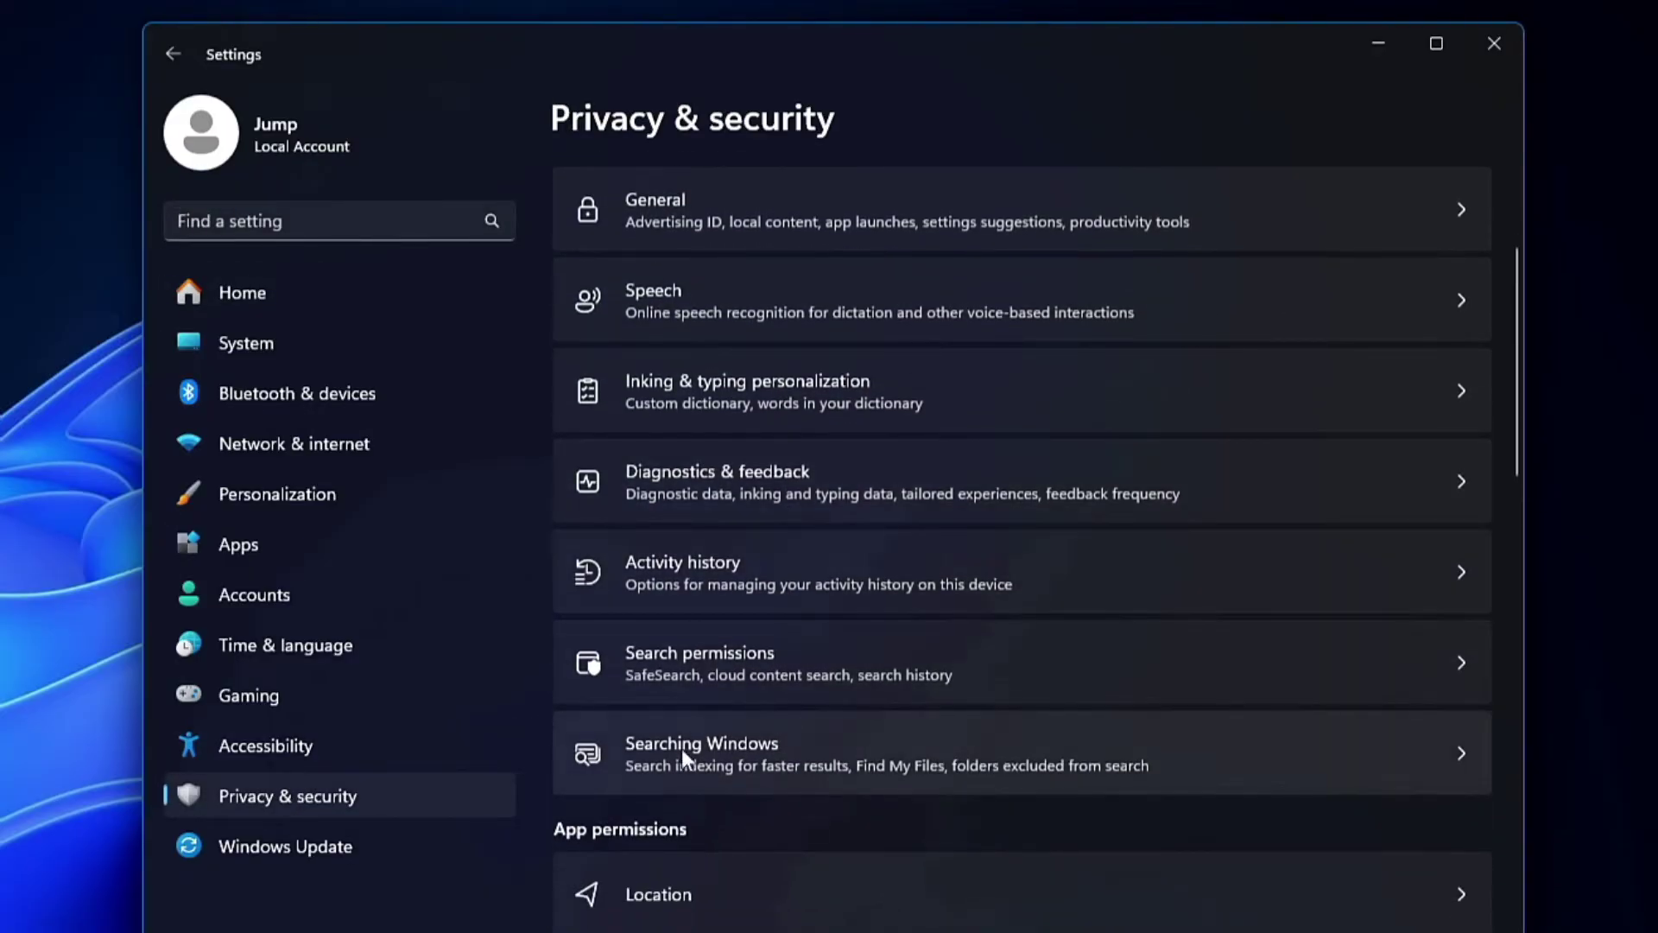
click(708, 758)
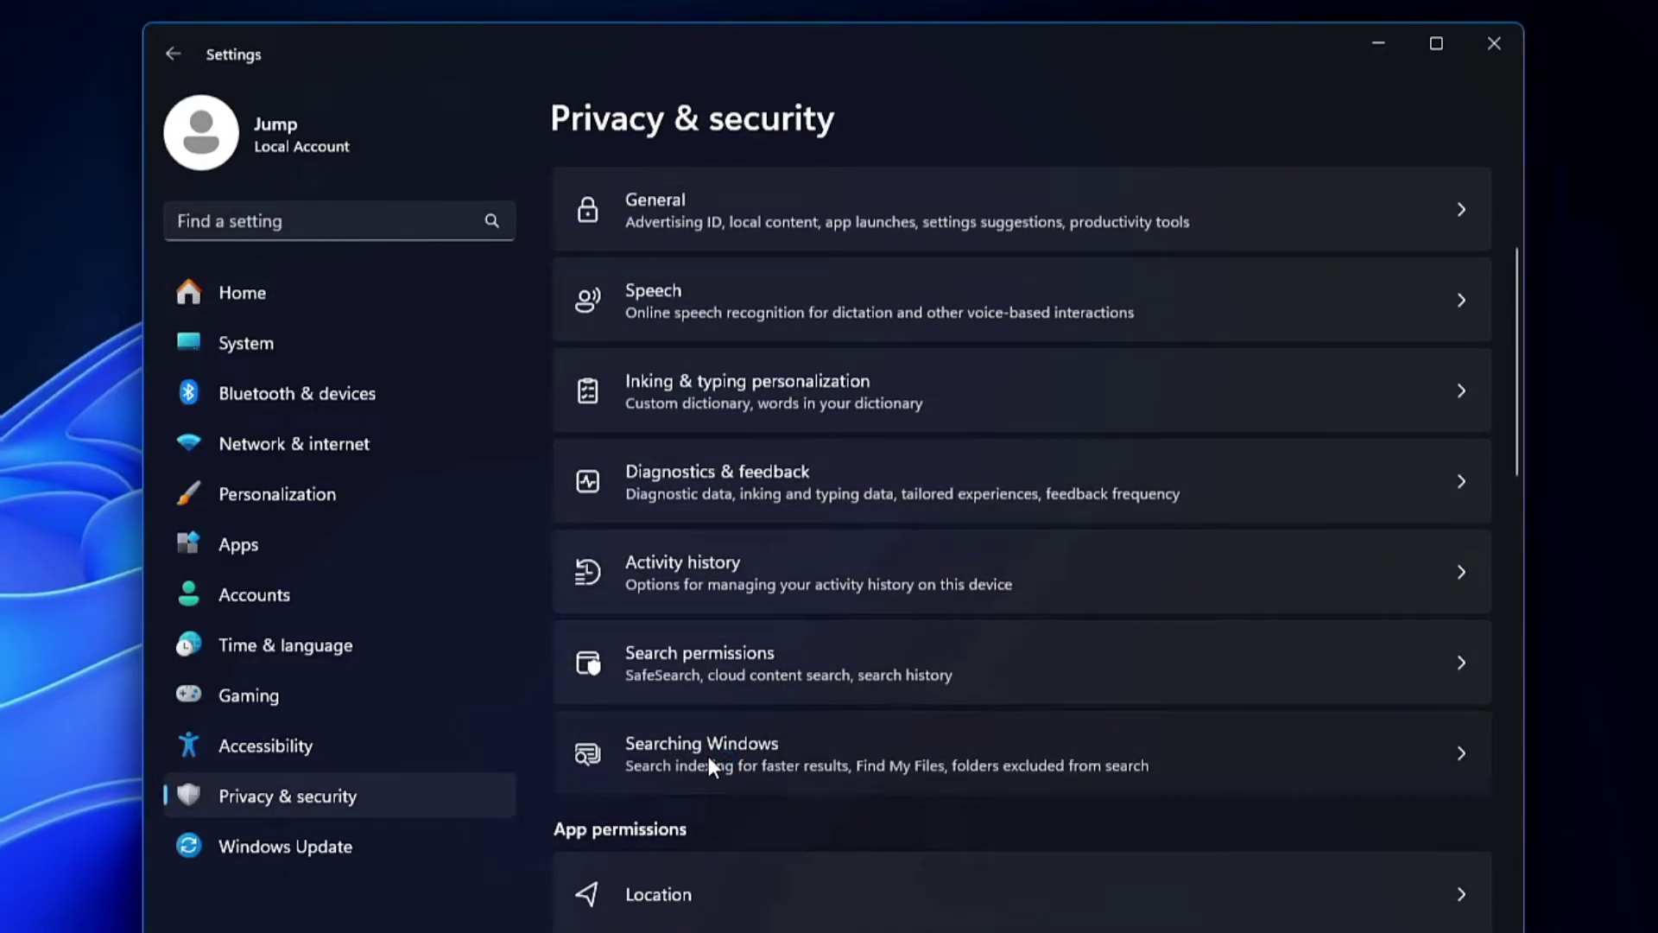
scroll(706, 767, down, 8)
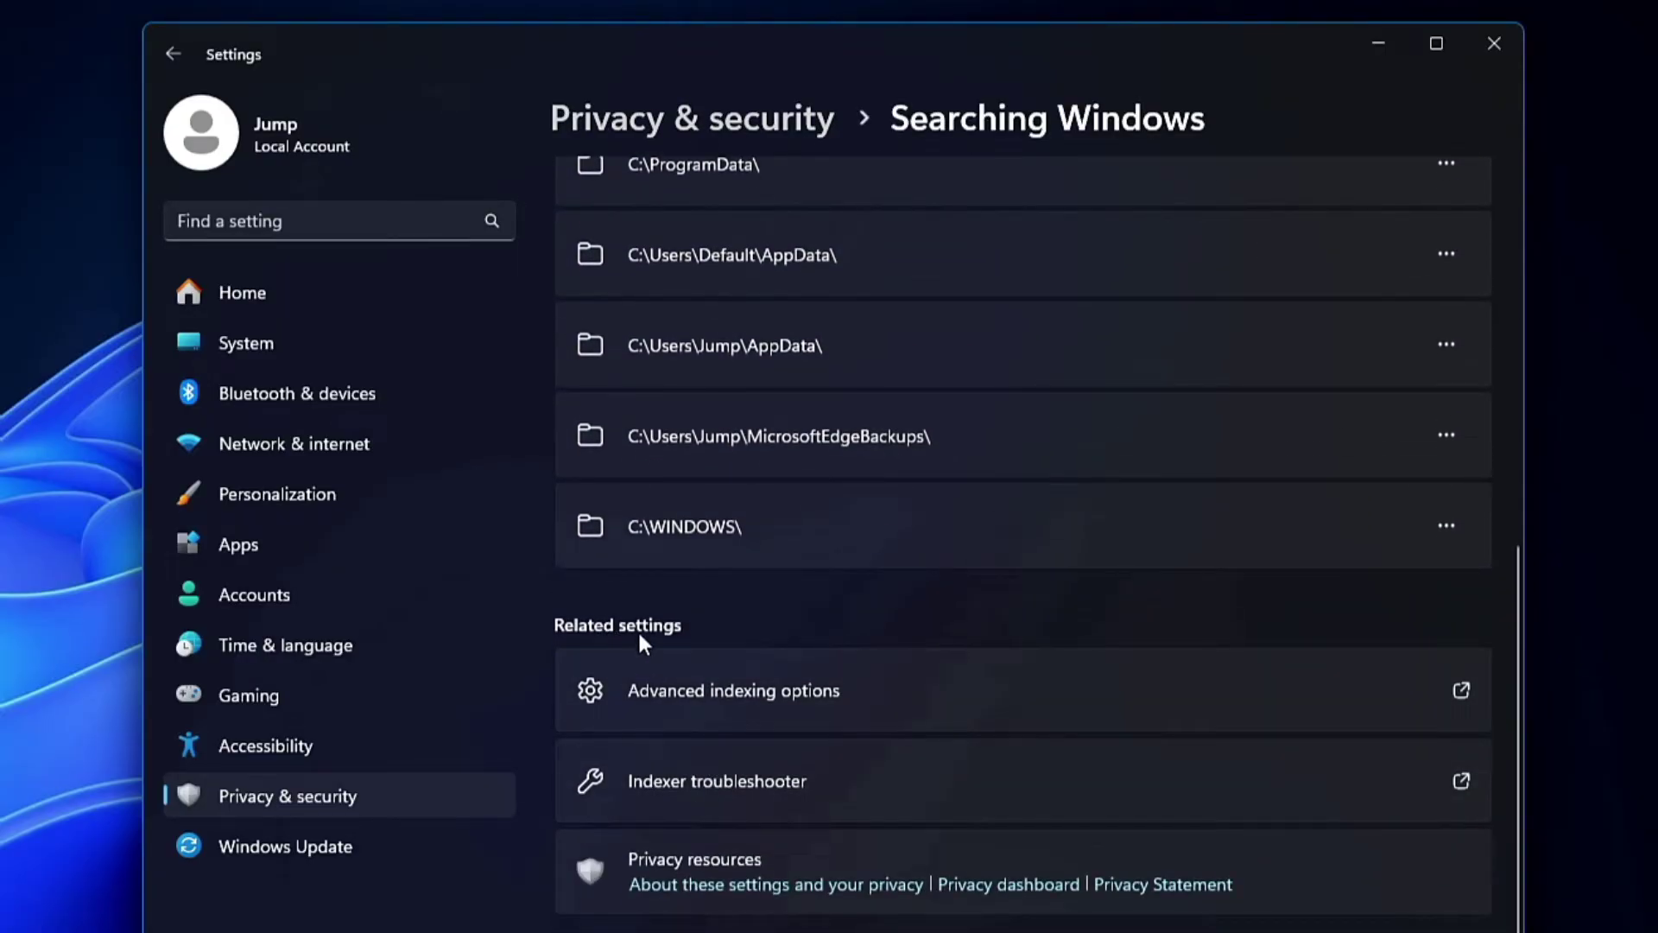
click(655, 691)
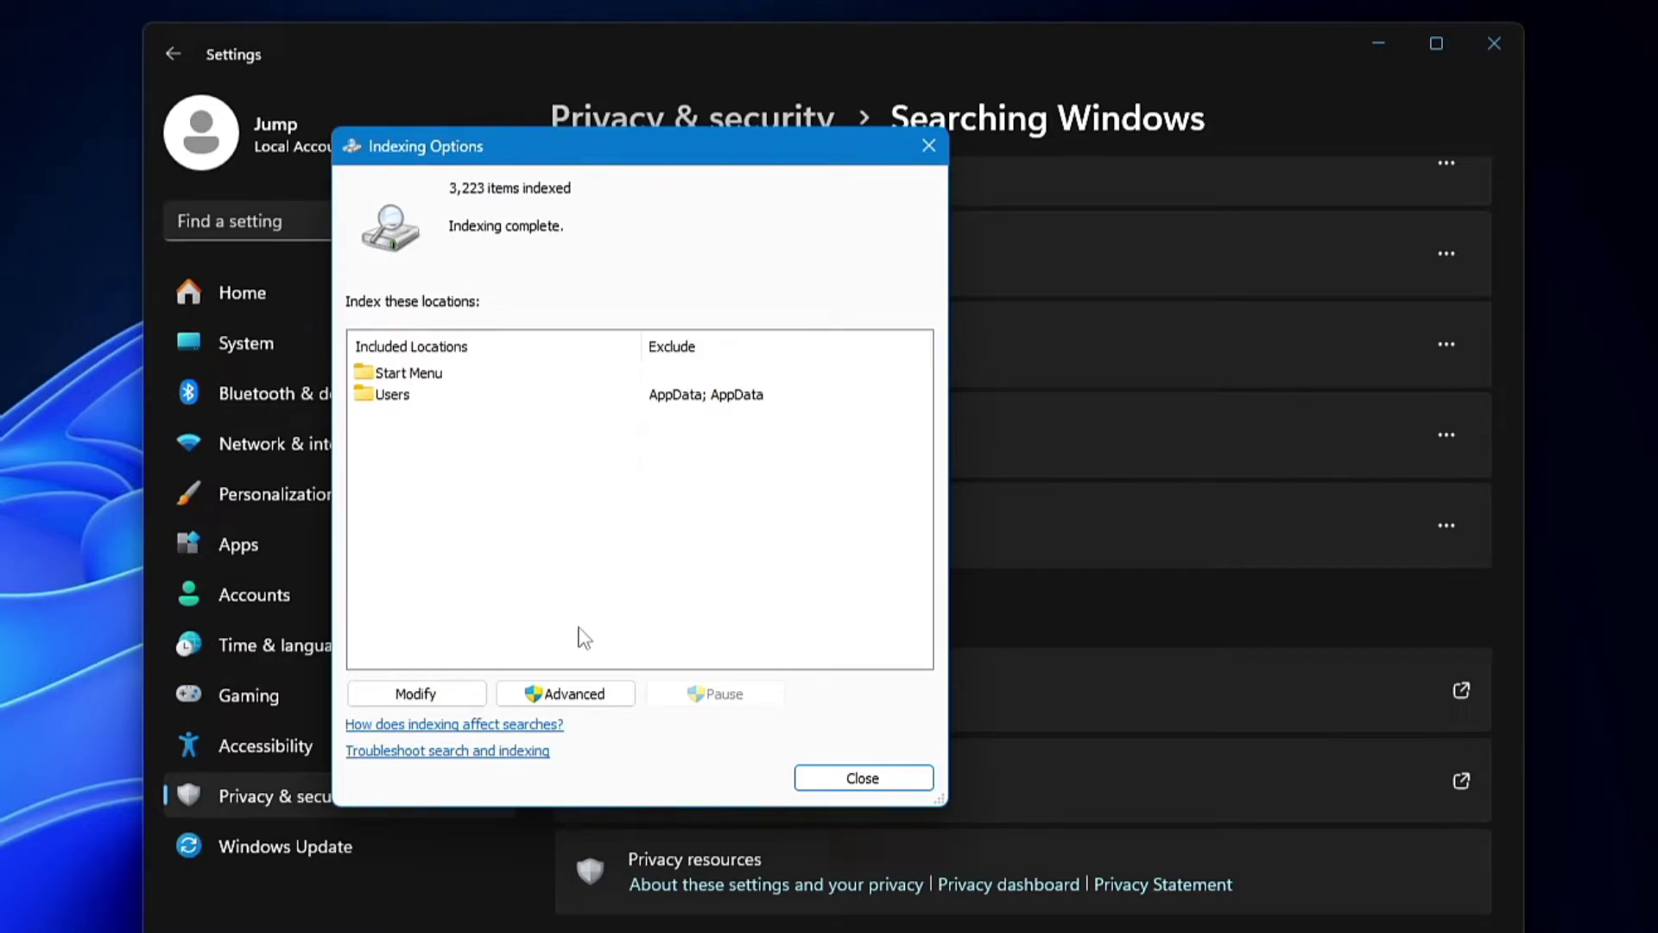
- Rebuild the search index from Advanced settings and close Indexing Options once indexing completes
click(575, 696)
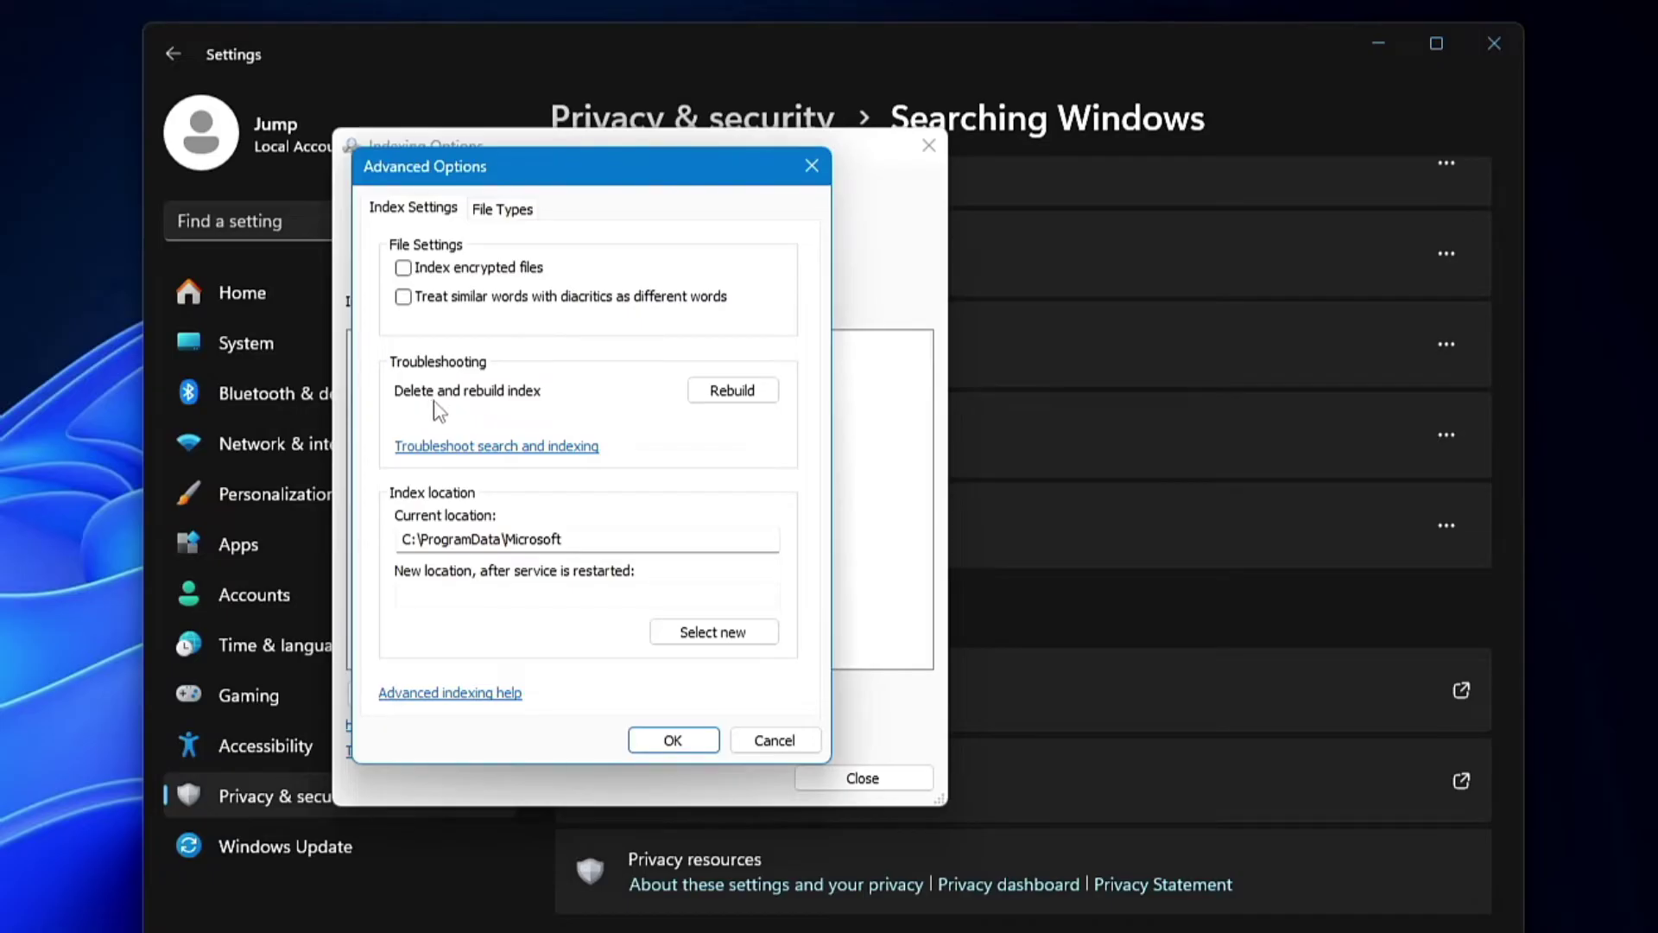
click(734, 392)
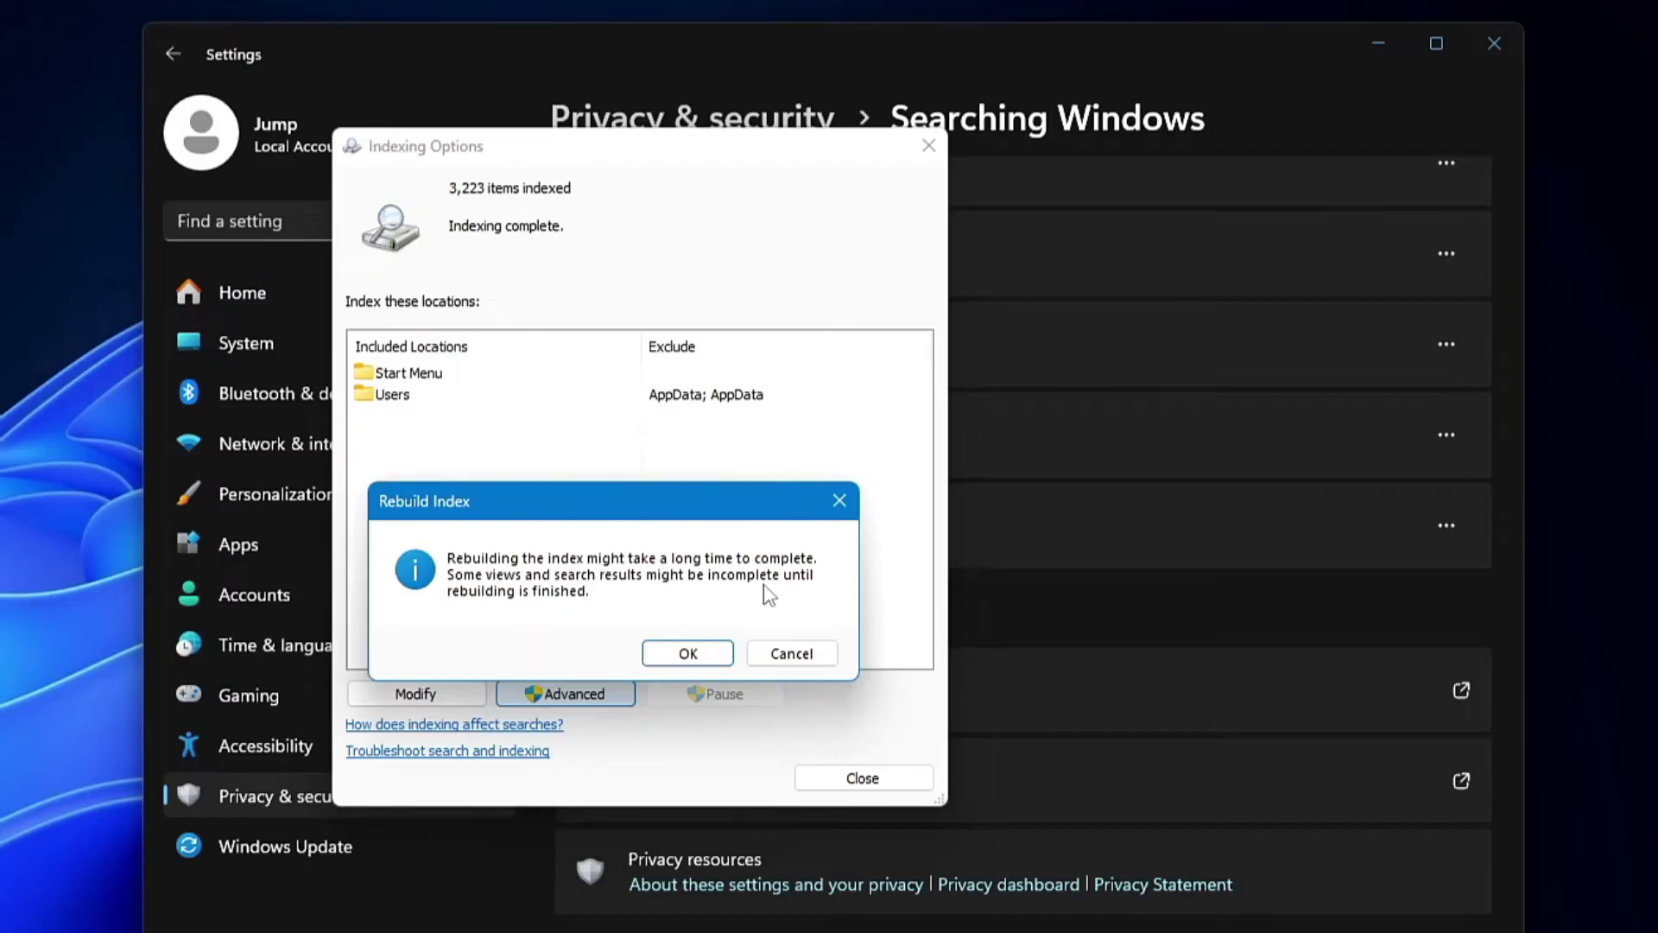
click(689, 654)
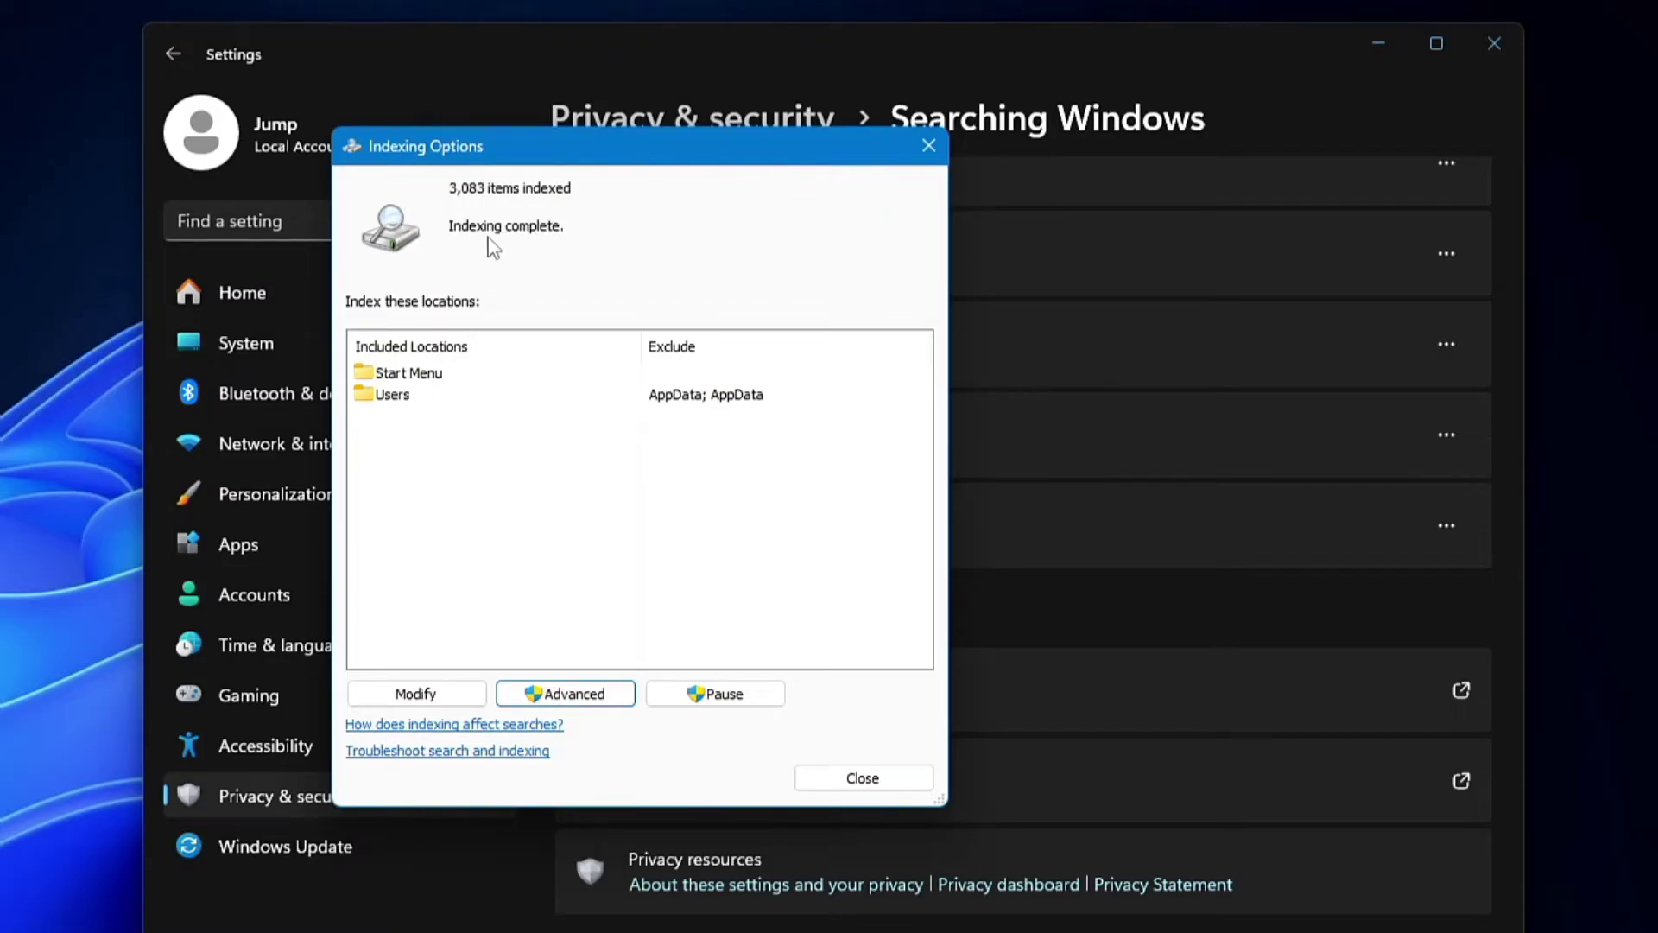
click(863, 782)
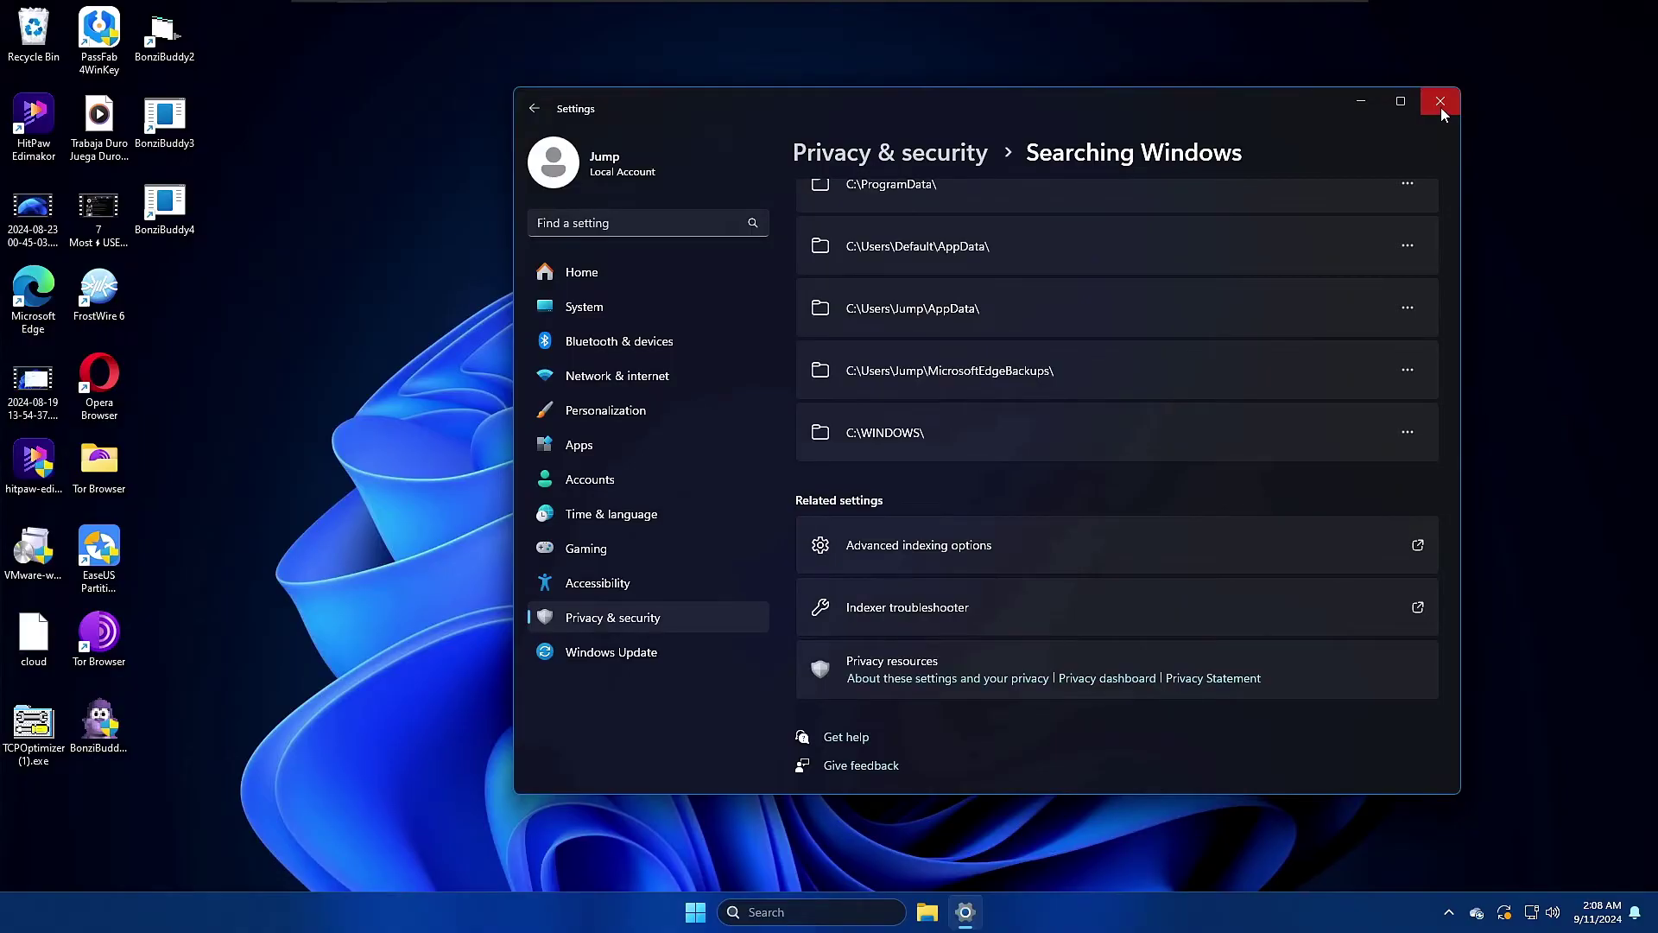
- Close Settings and launch services.msc from the Run box
click(1440, 101)
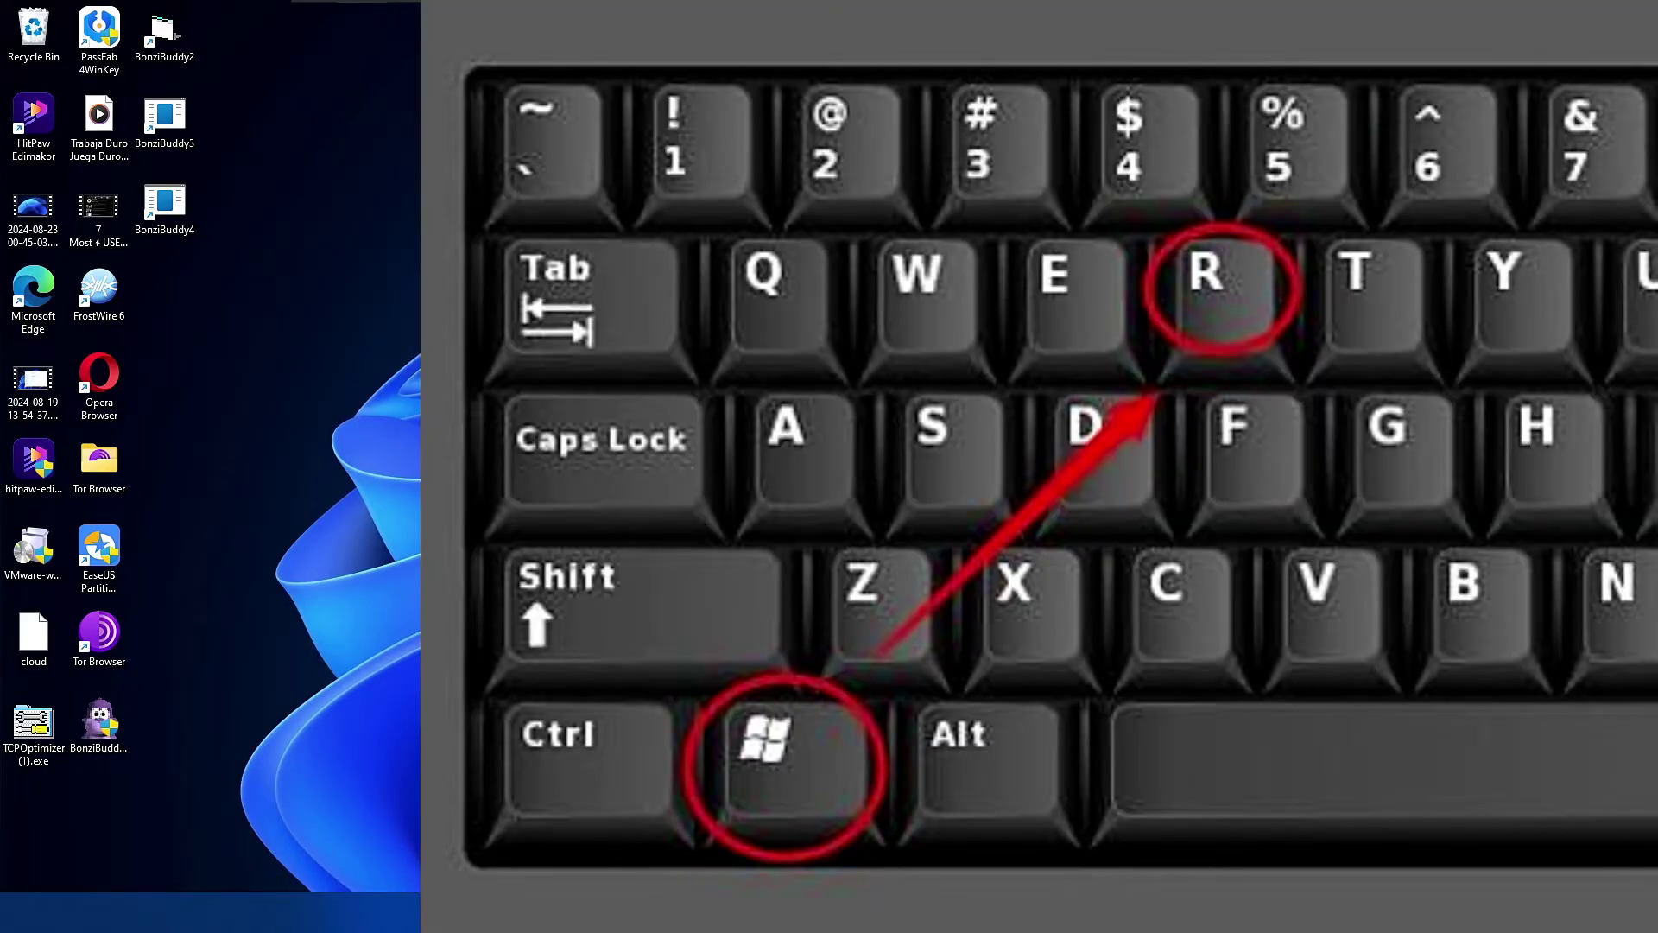
key(super+r)
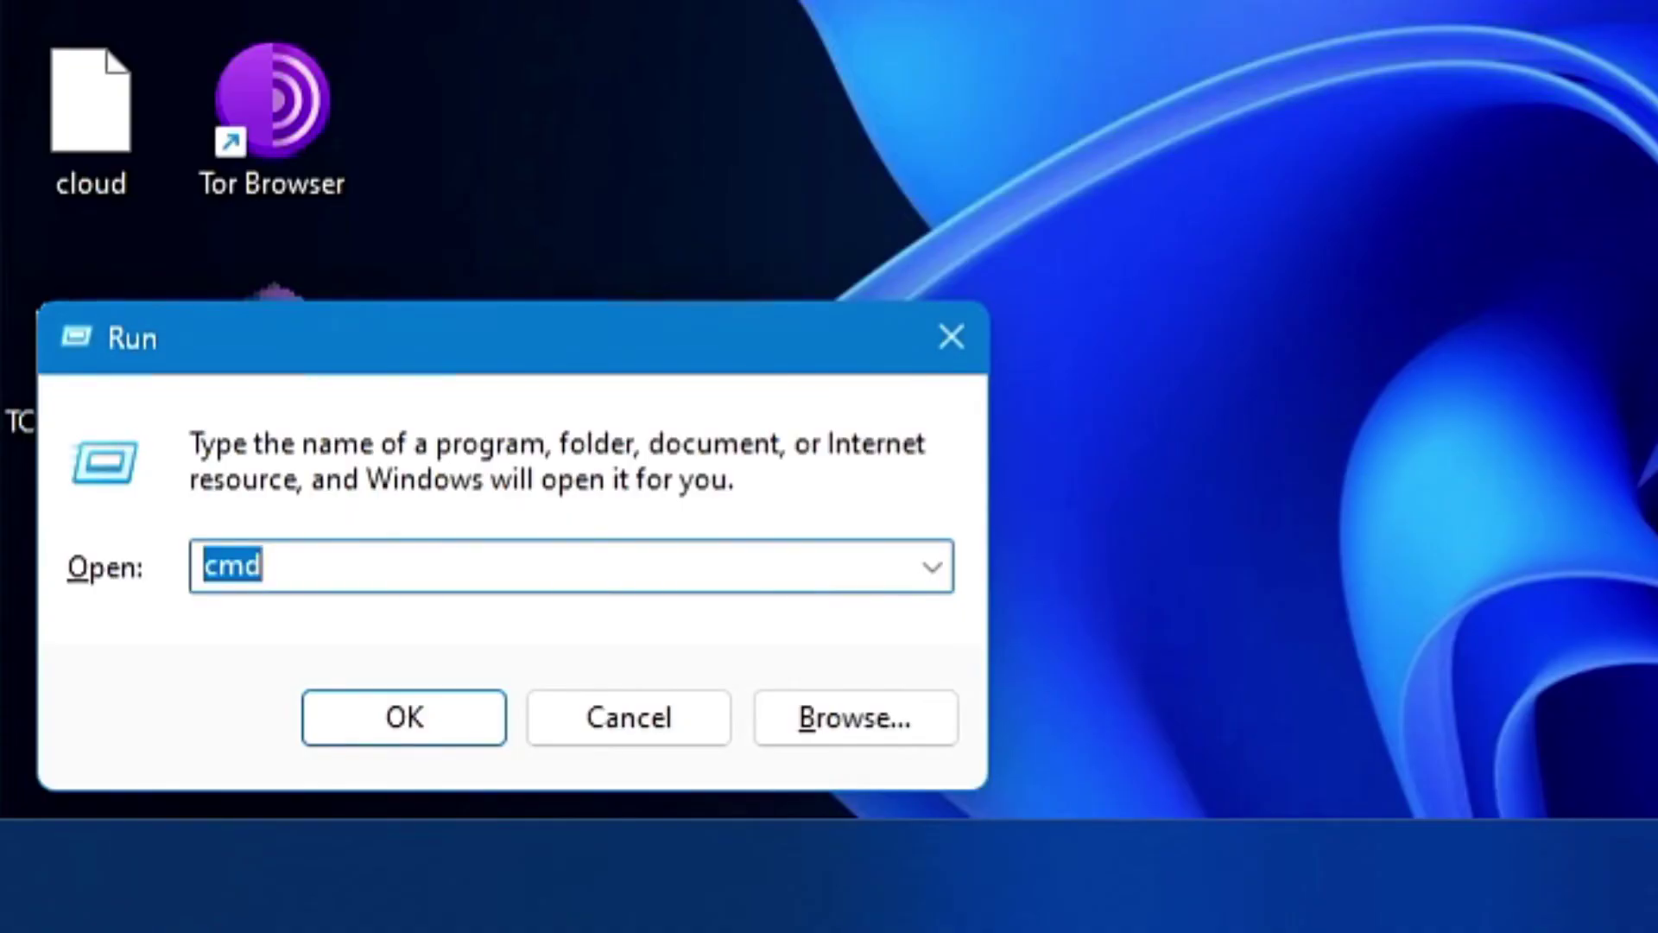
text(d)
key(BackSpace)
text(s)
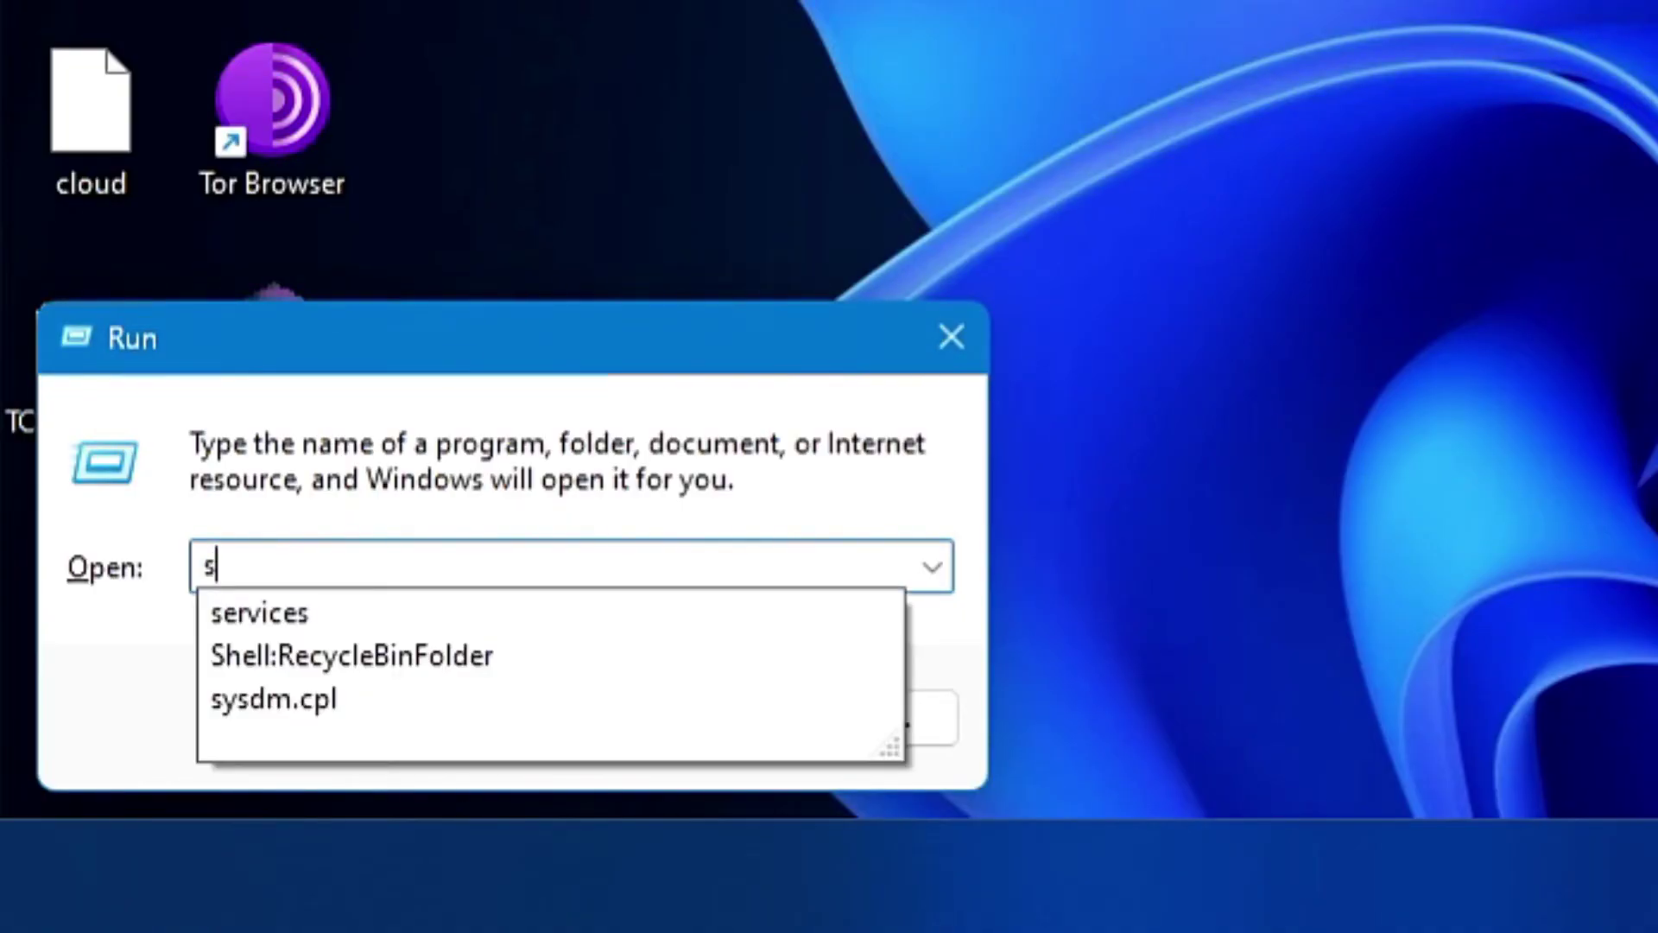
text(ervices.ms)
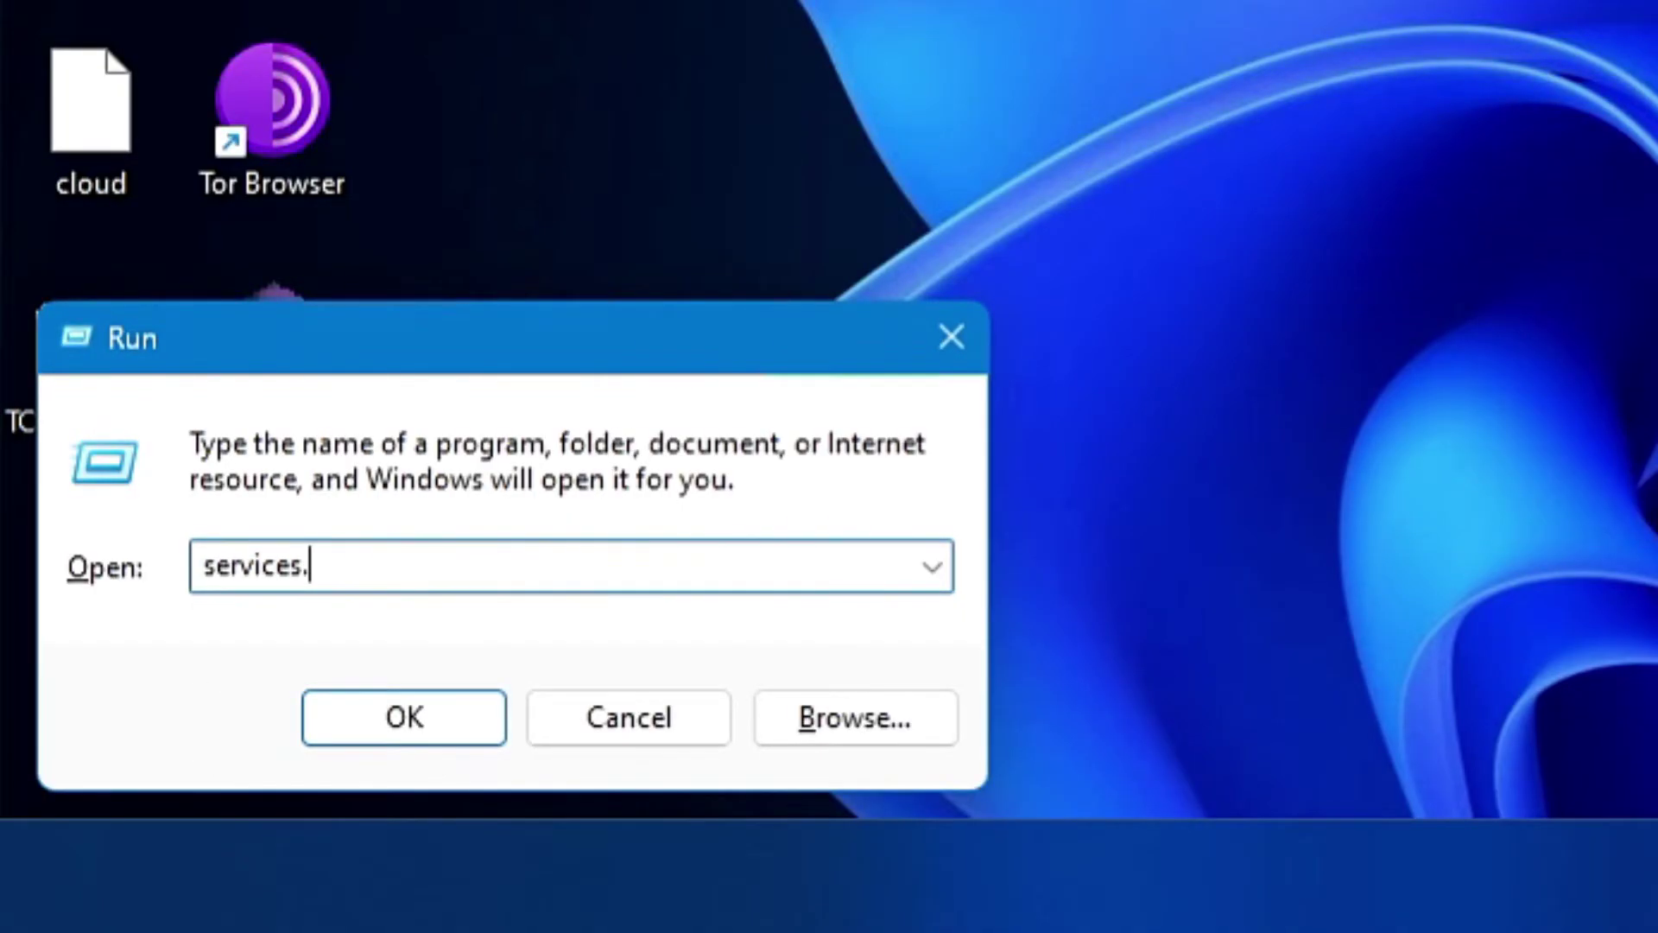
text(c)
key(Return)
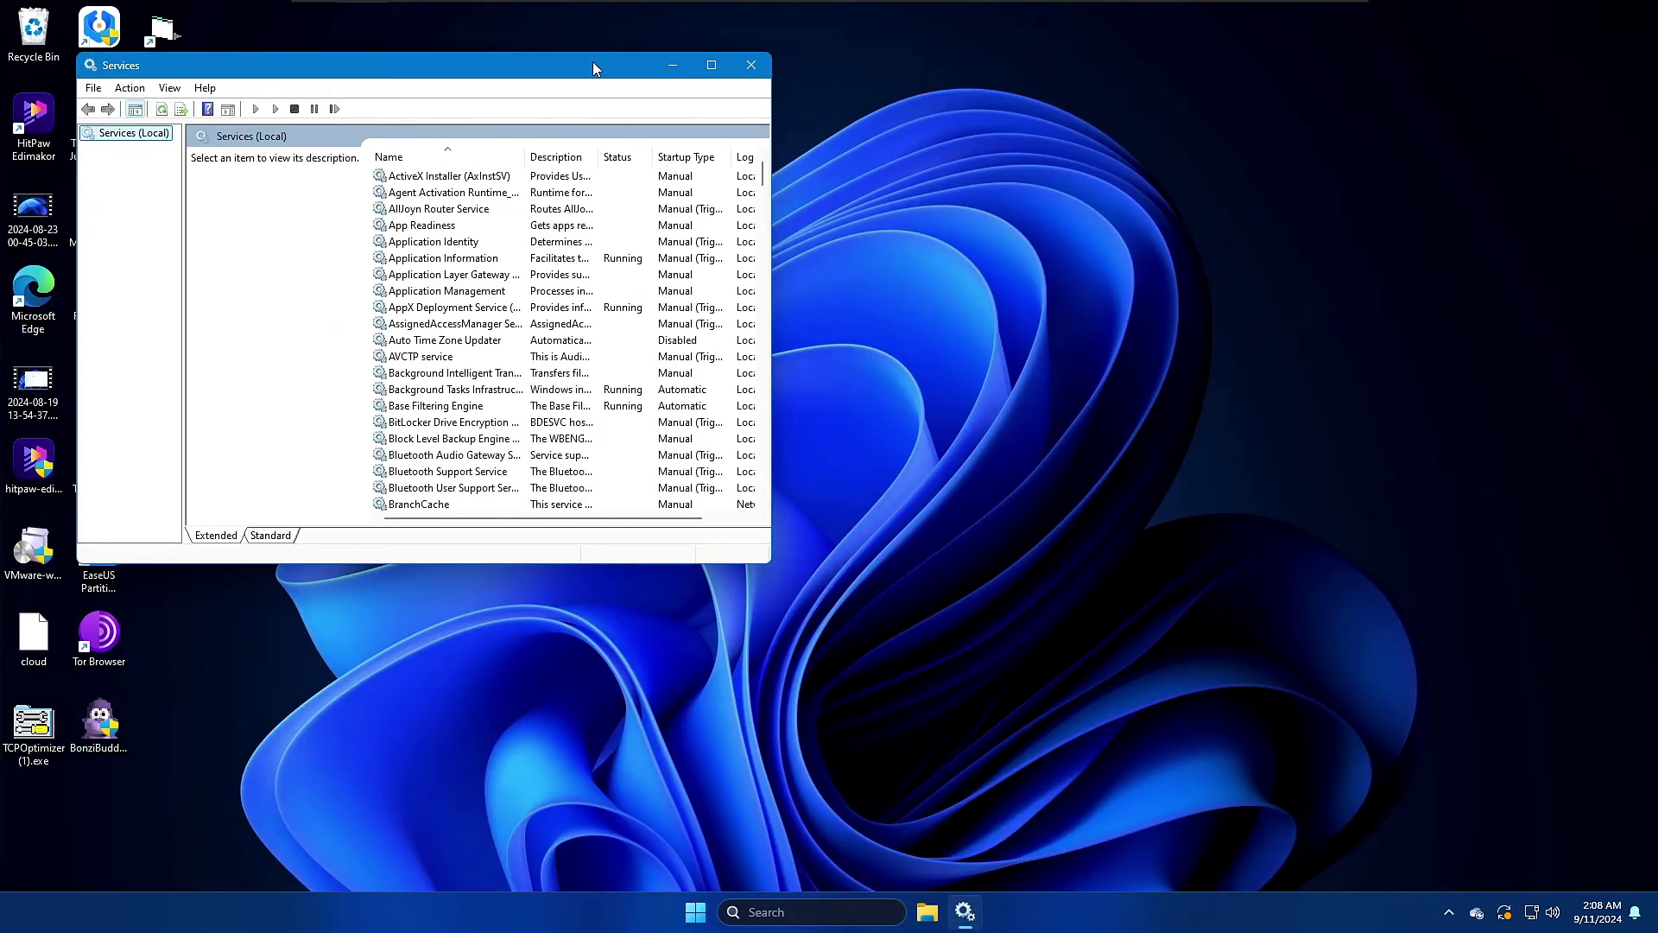
- Center the Services window and select the Windows Search service in the list
drag(593, 62, 1040, 157)
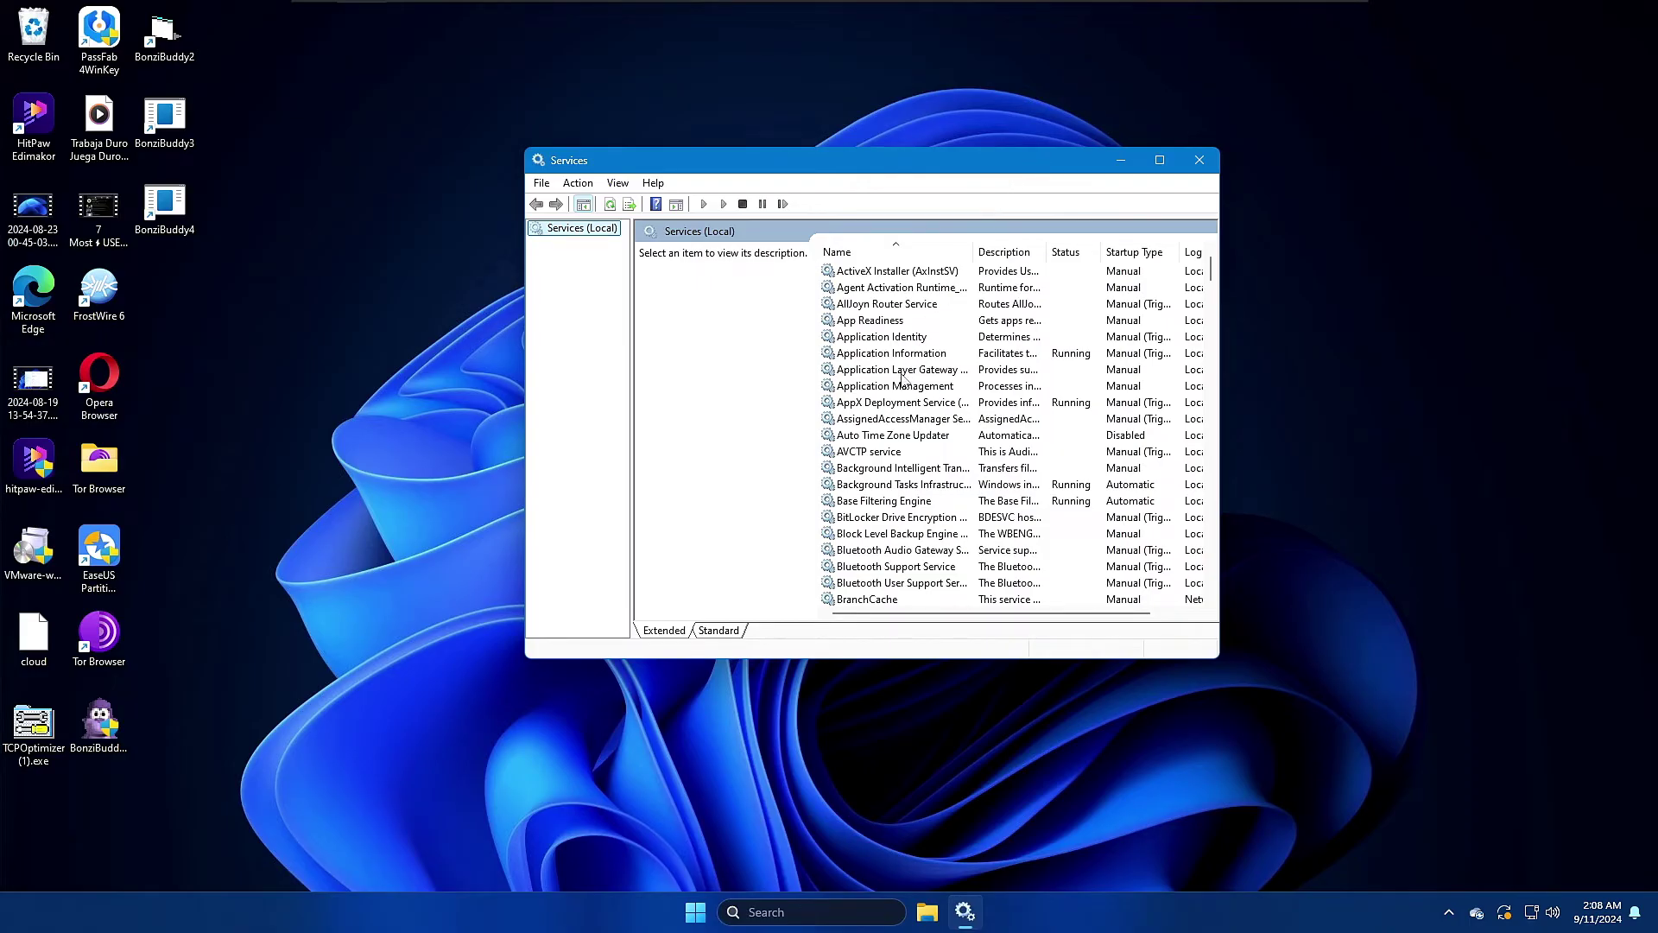
click(901, 376)
click(832, 414)
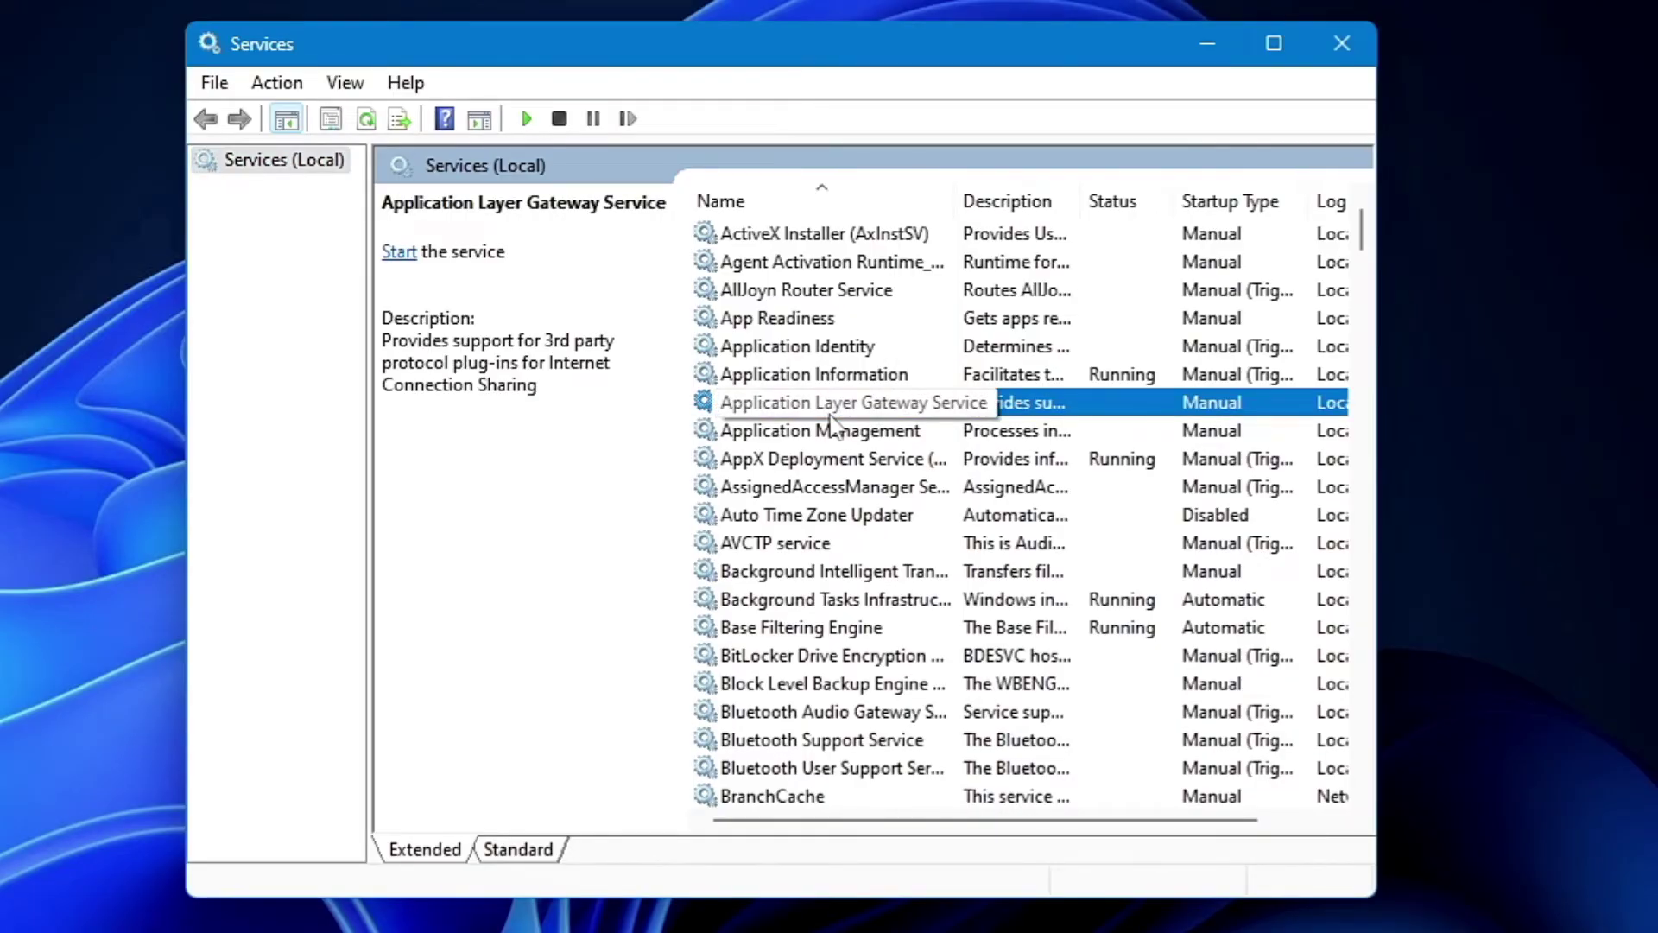
key(w)
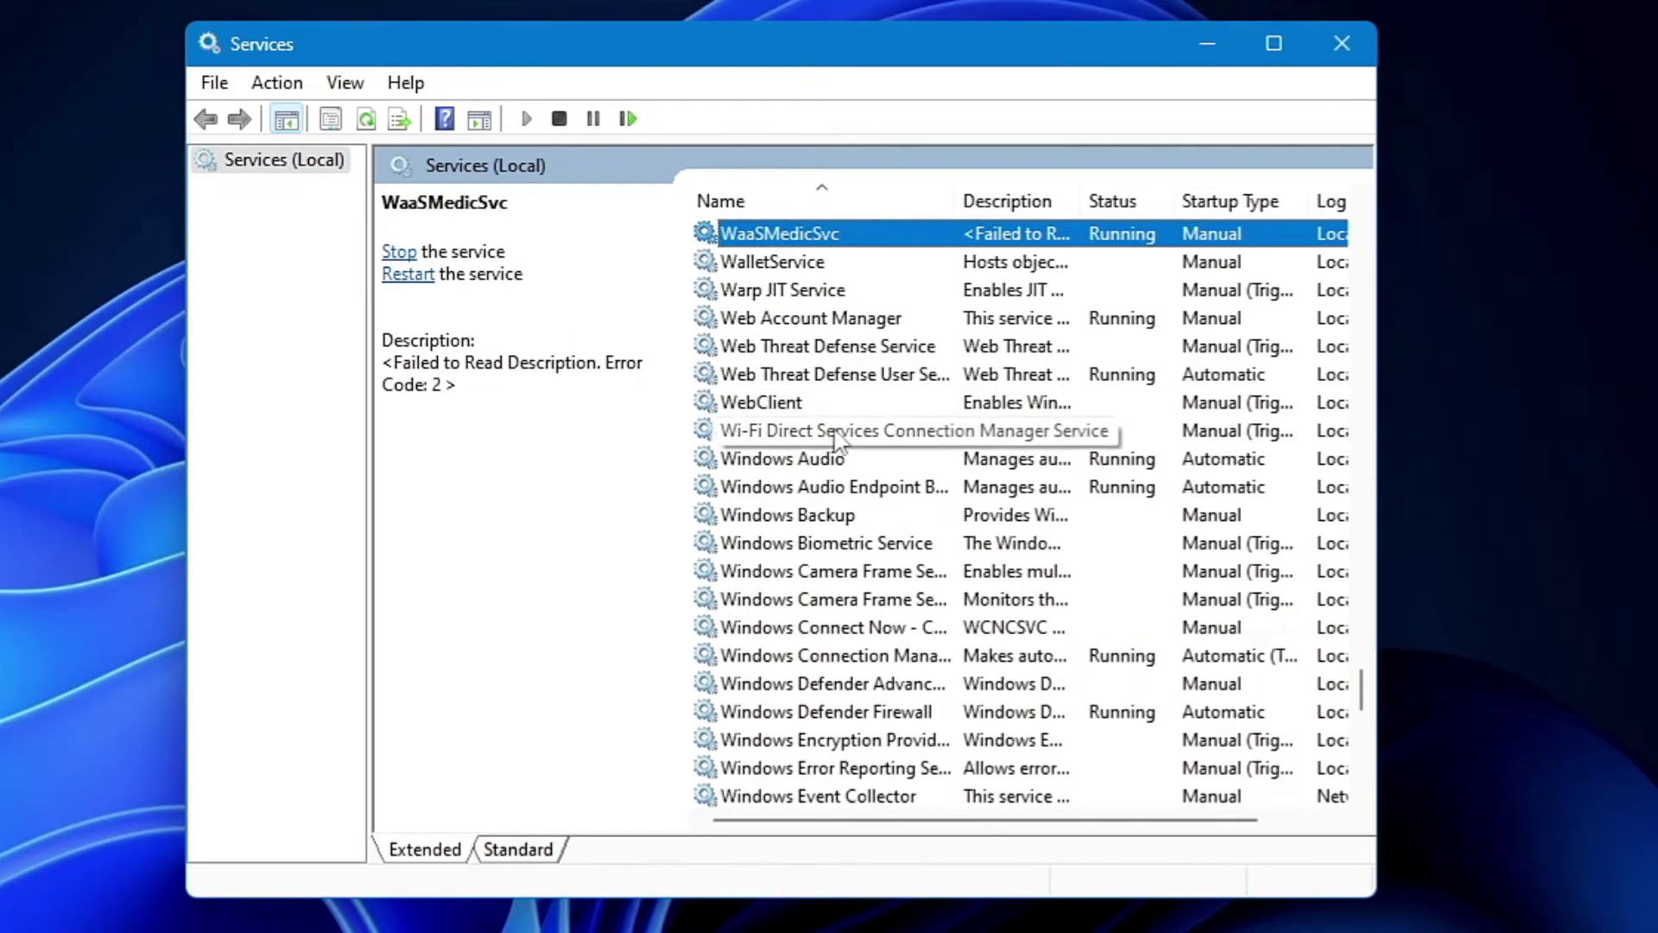
scroll(832, 441, down, 3)
scroll(838, 442, down, 6)
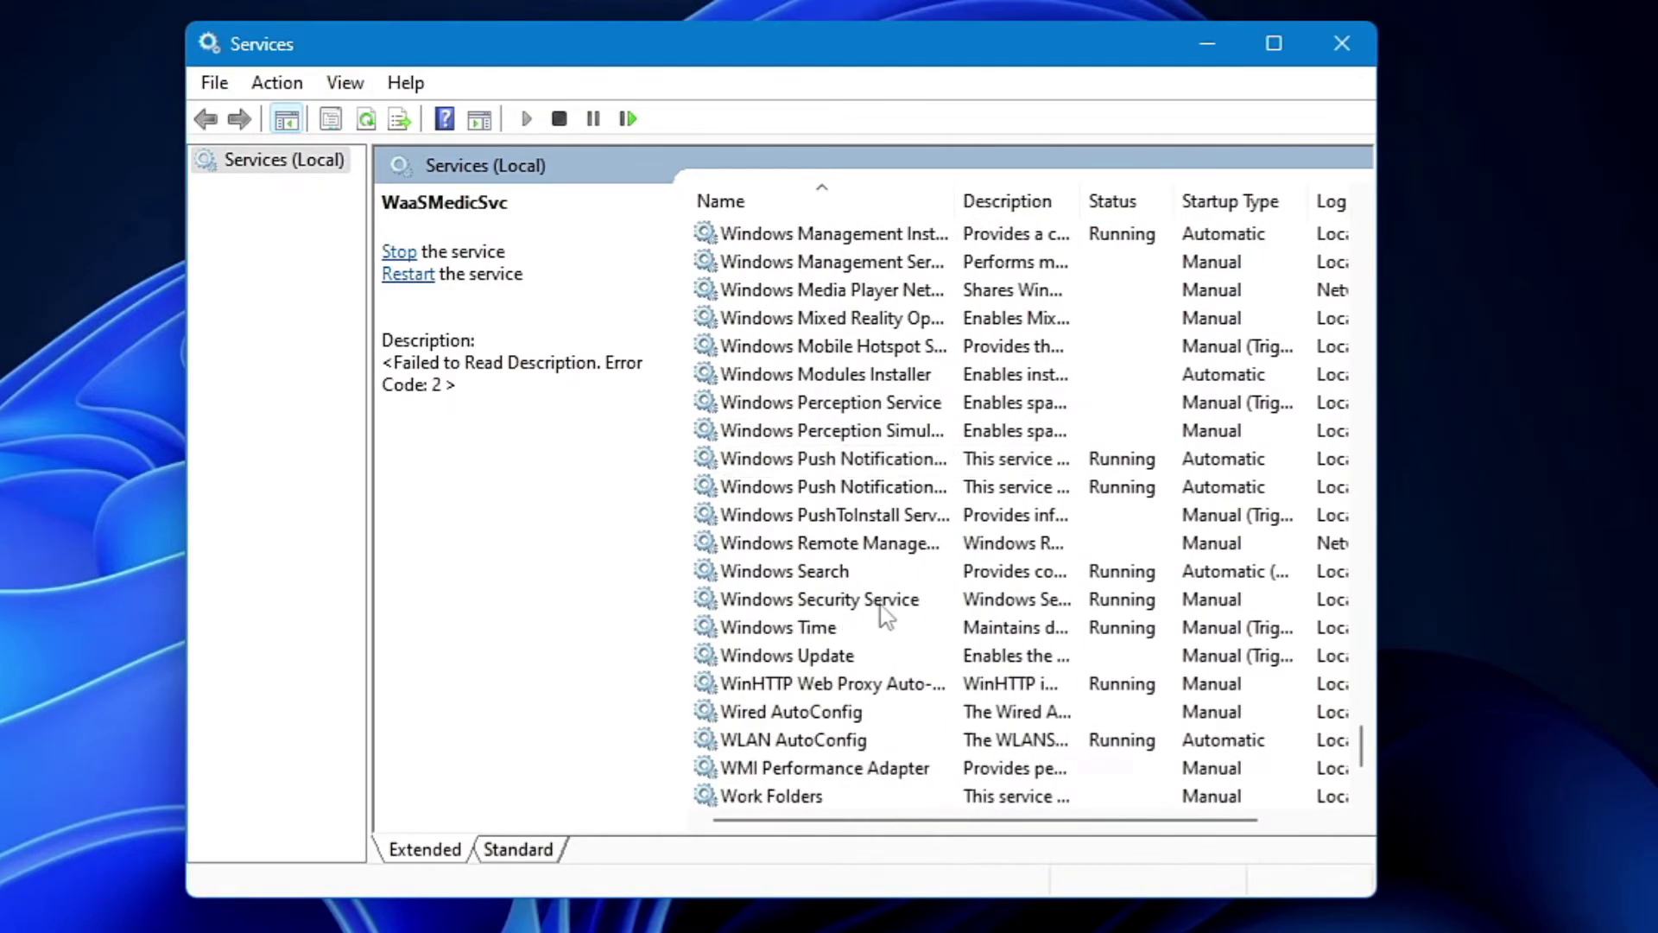
click(826, 571)
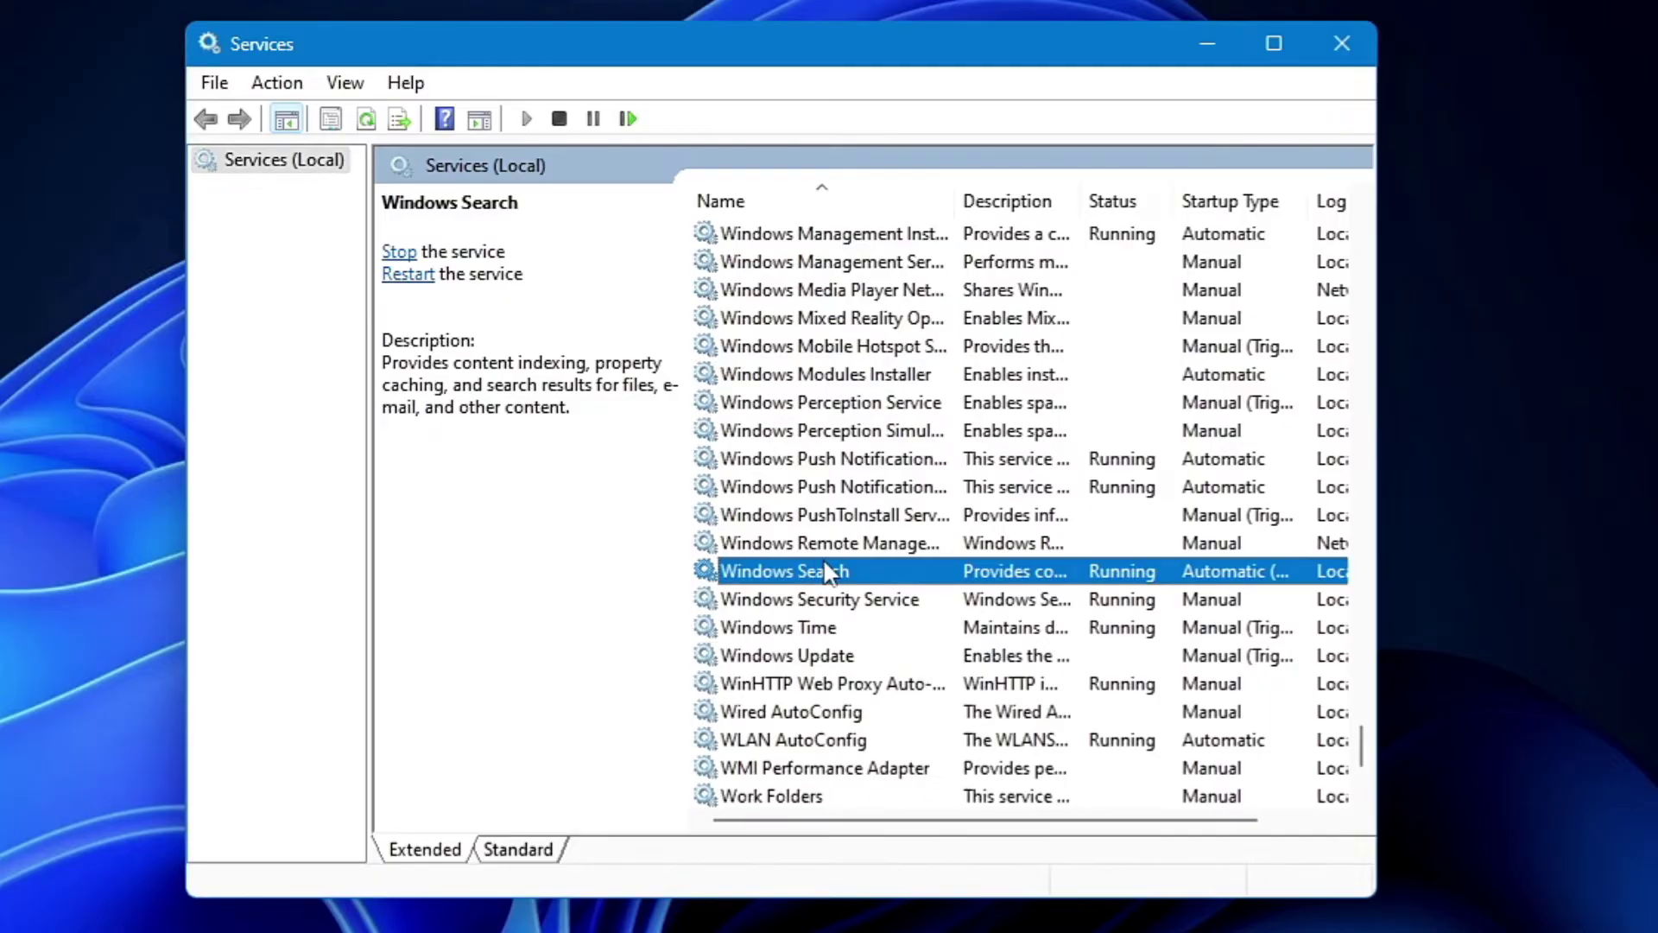
- Set Windows Search's startup type to Automatic, stop and restart the service, then apply and close
double_click(832, 574)
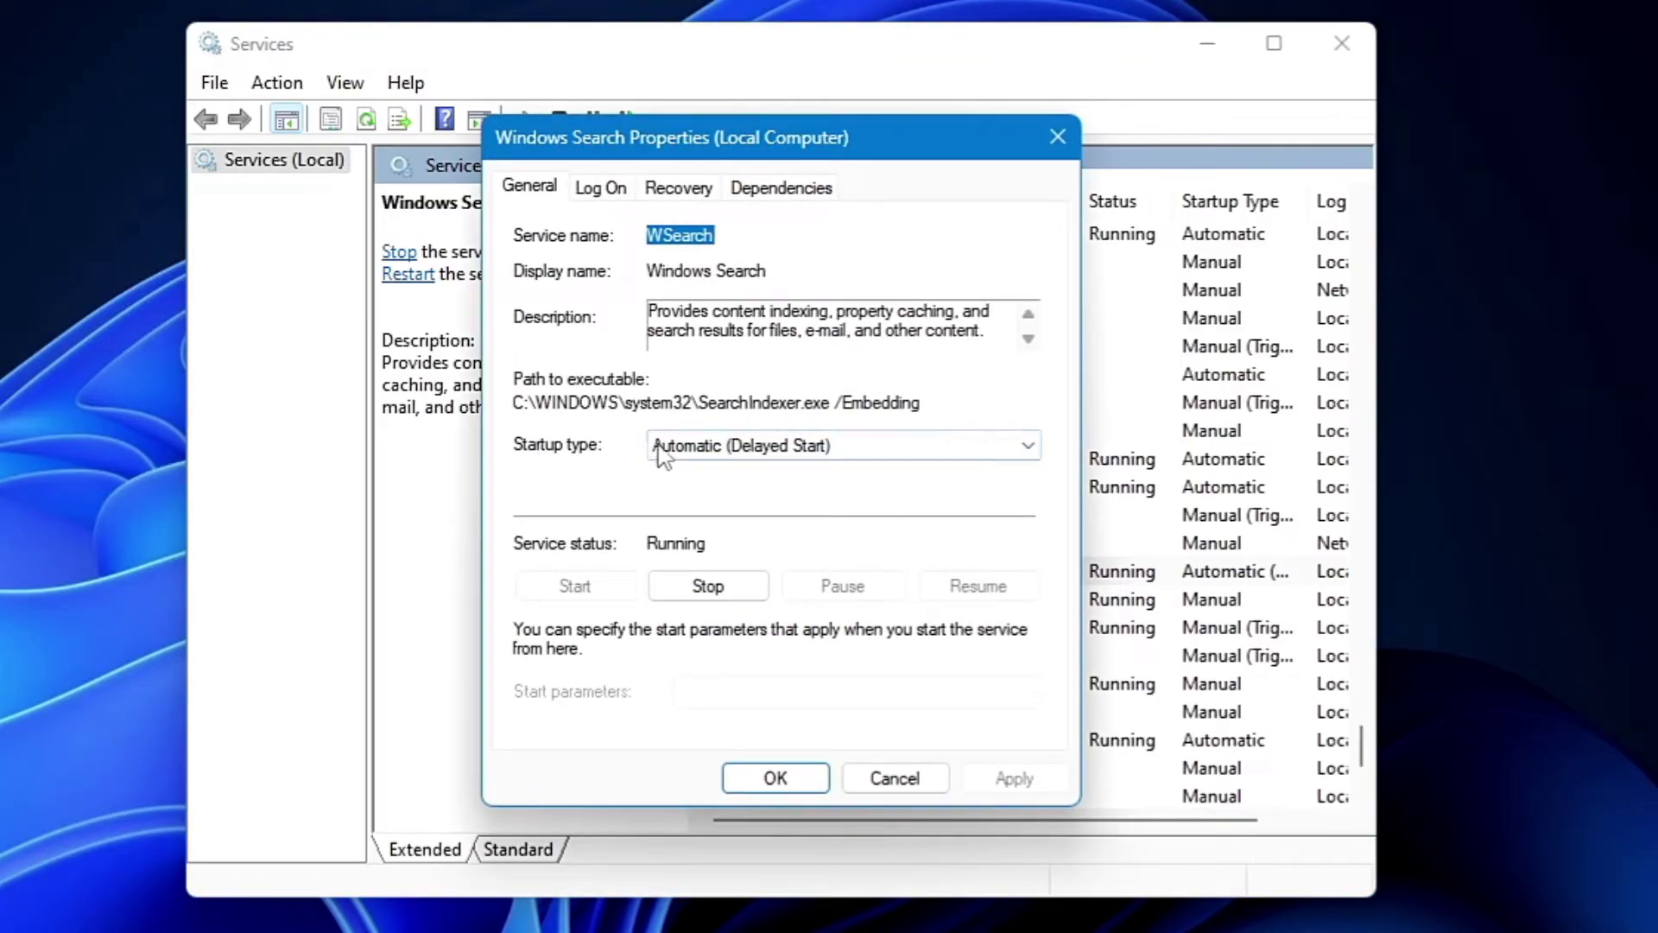
click(682, 446)
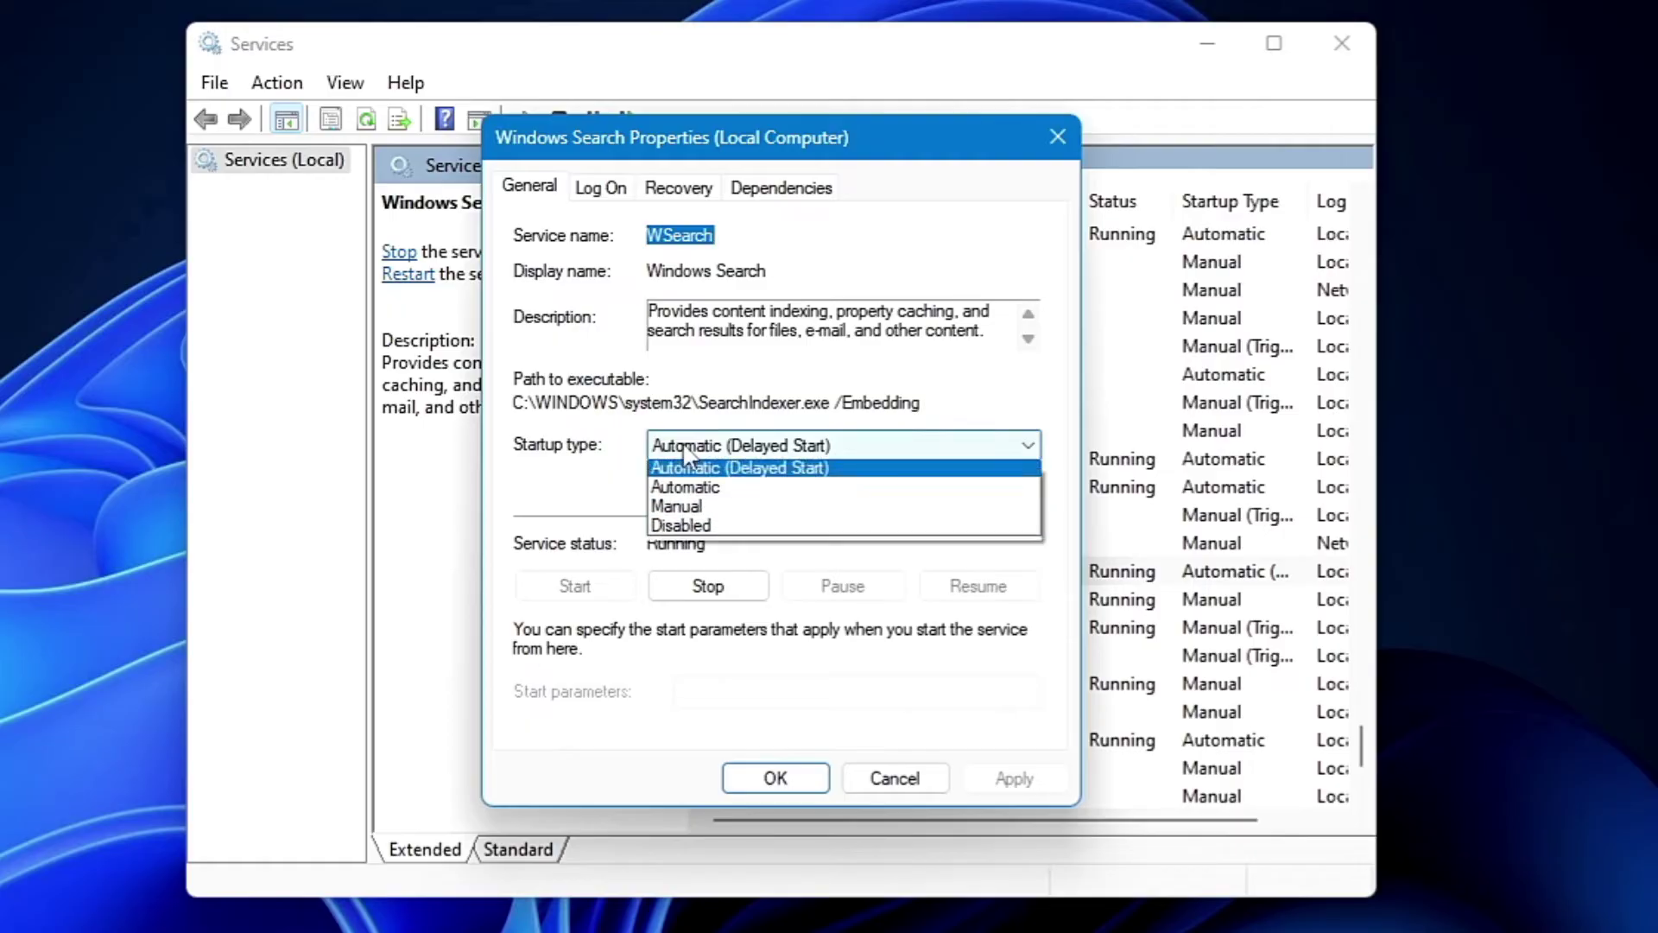
click(686, 494)
click(734, 442)
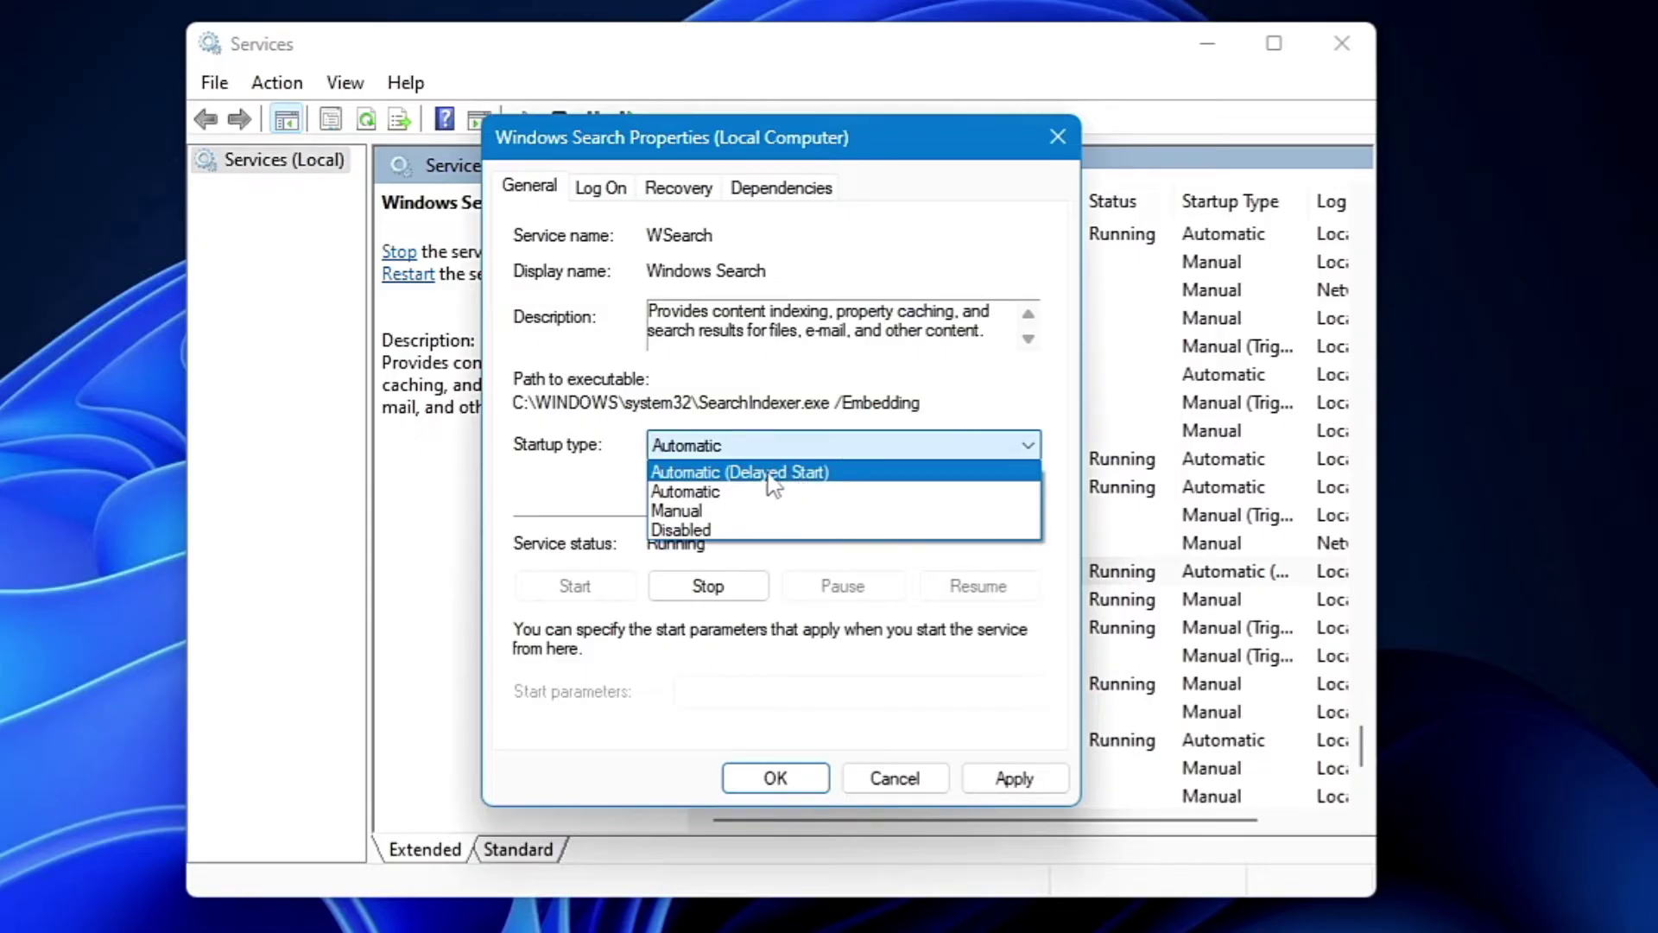
click(687, 501)
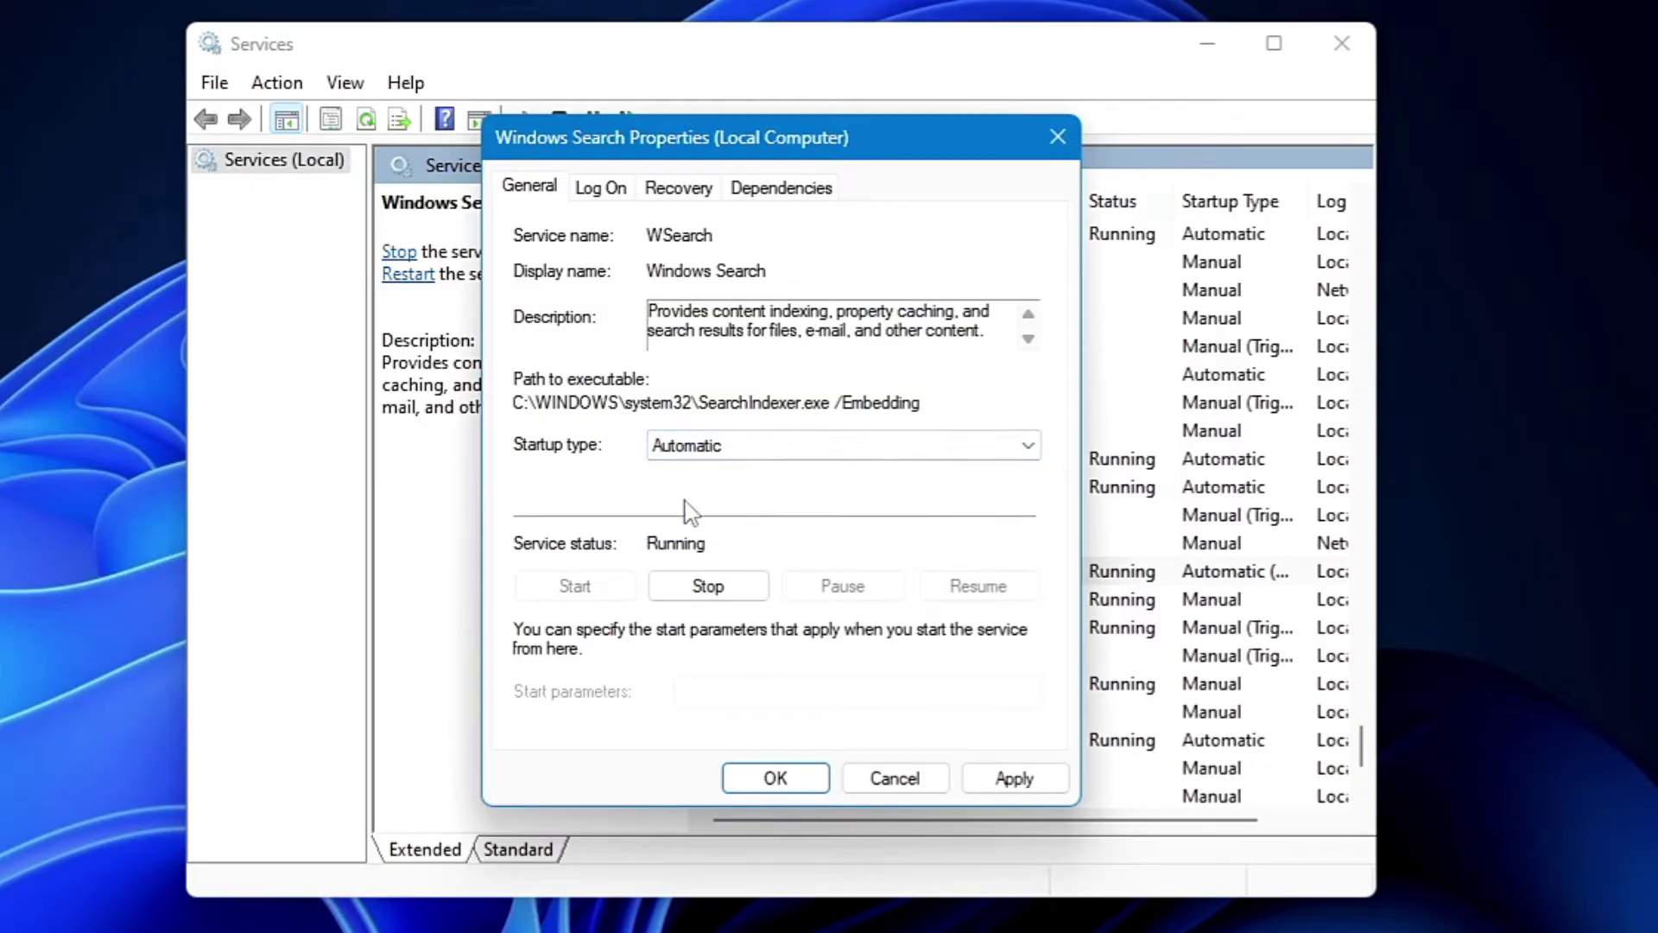
click(725, 588)
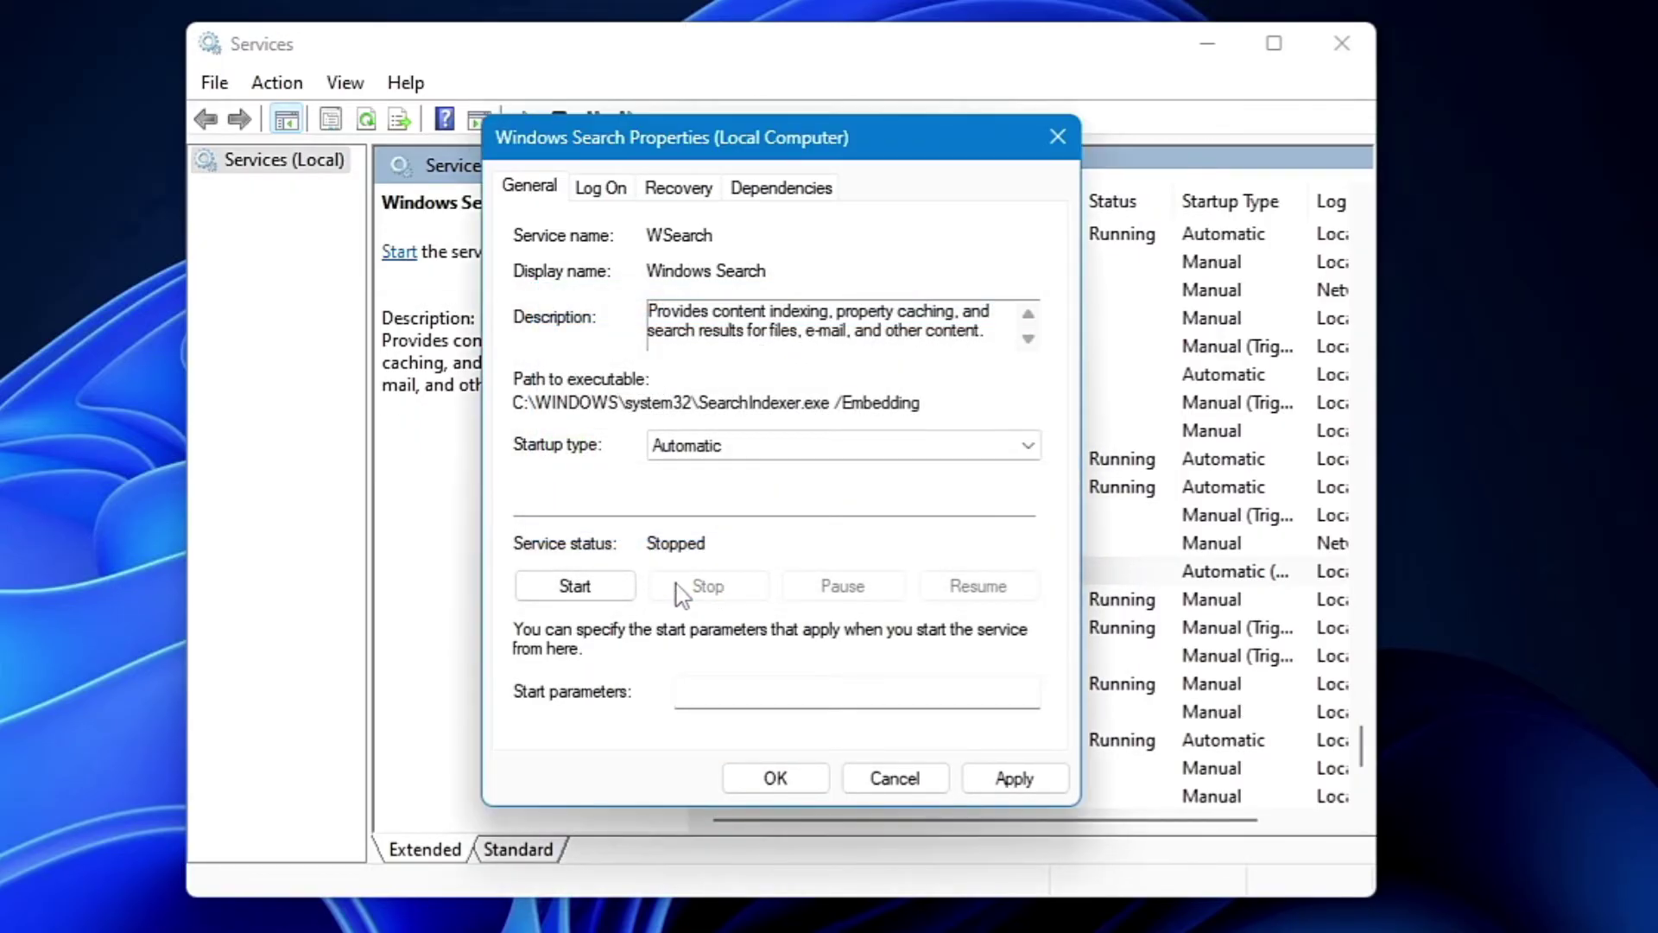
click(575, 586)
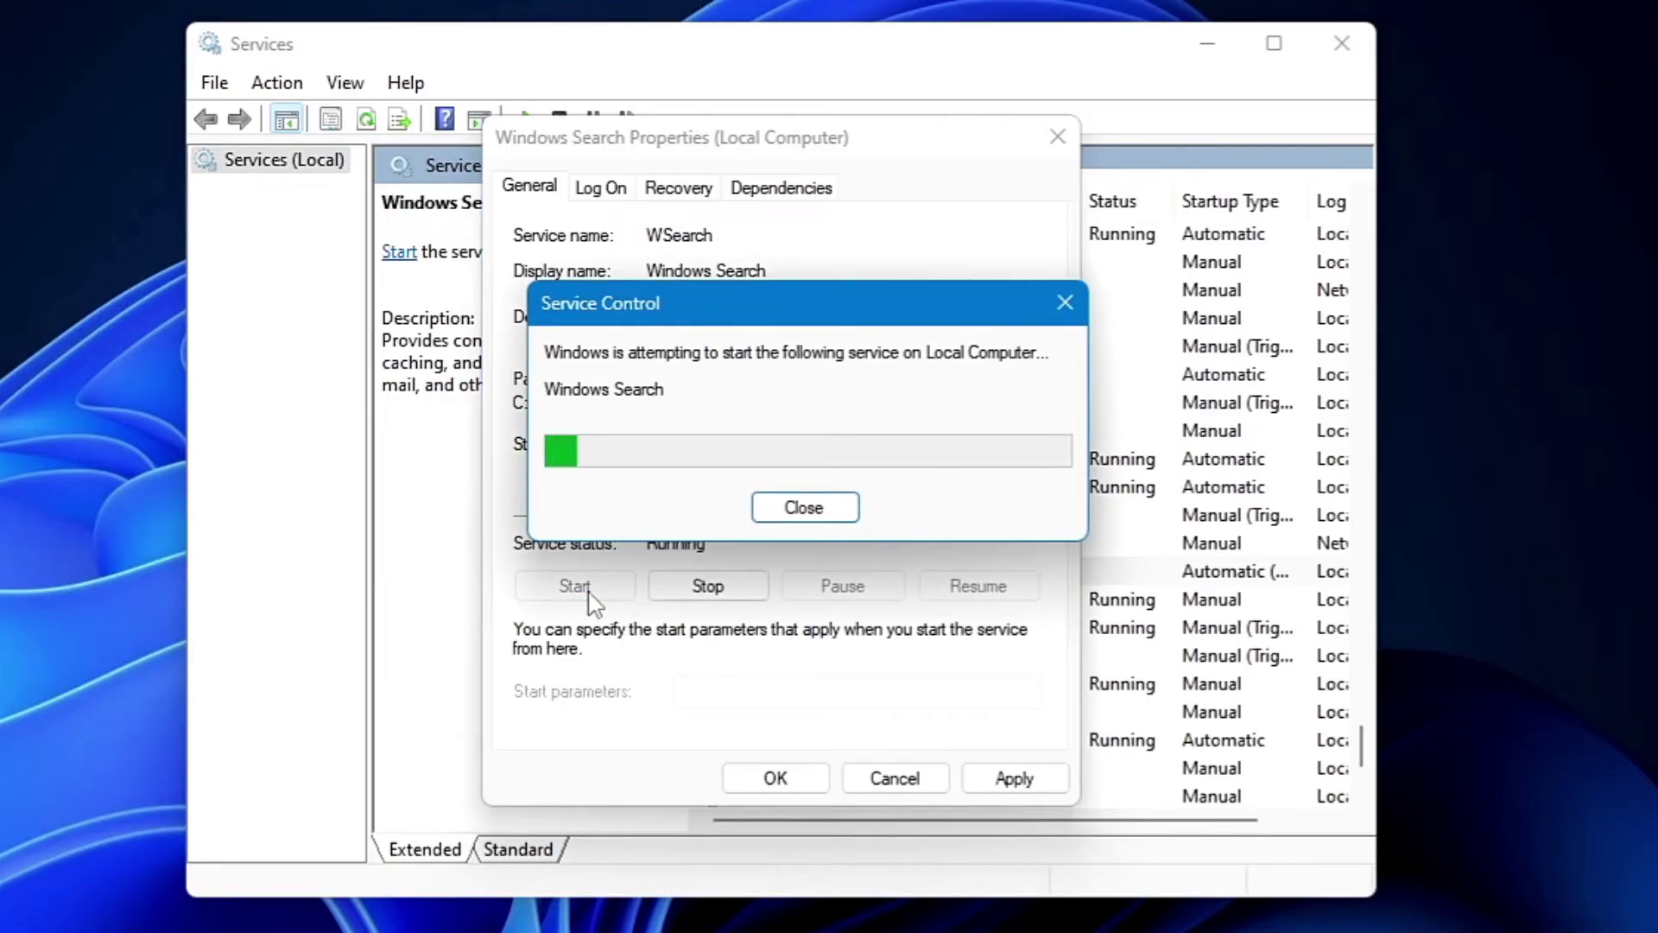
click(1014, 778)
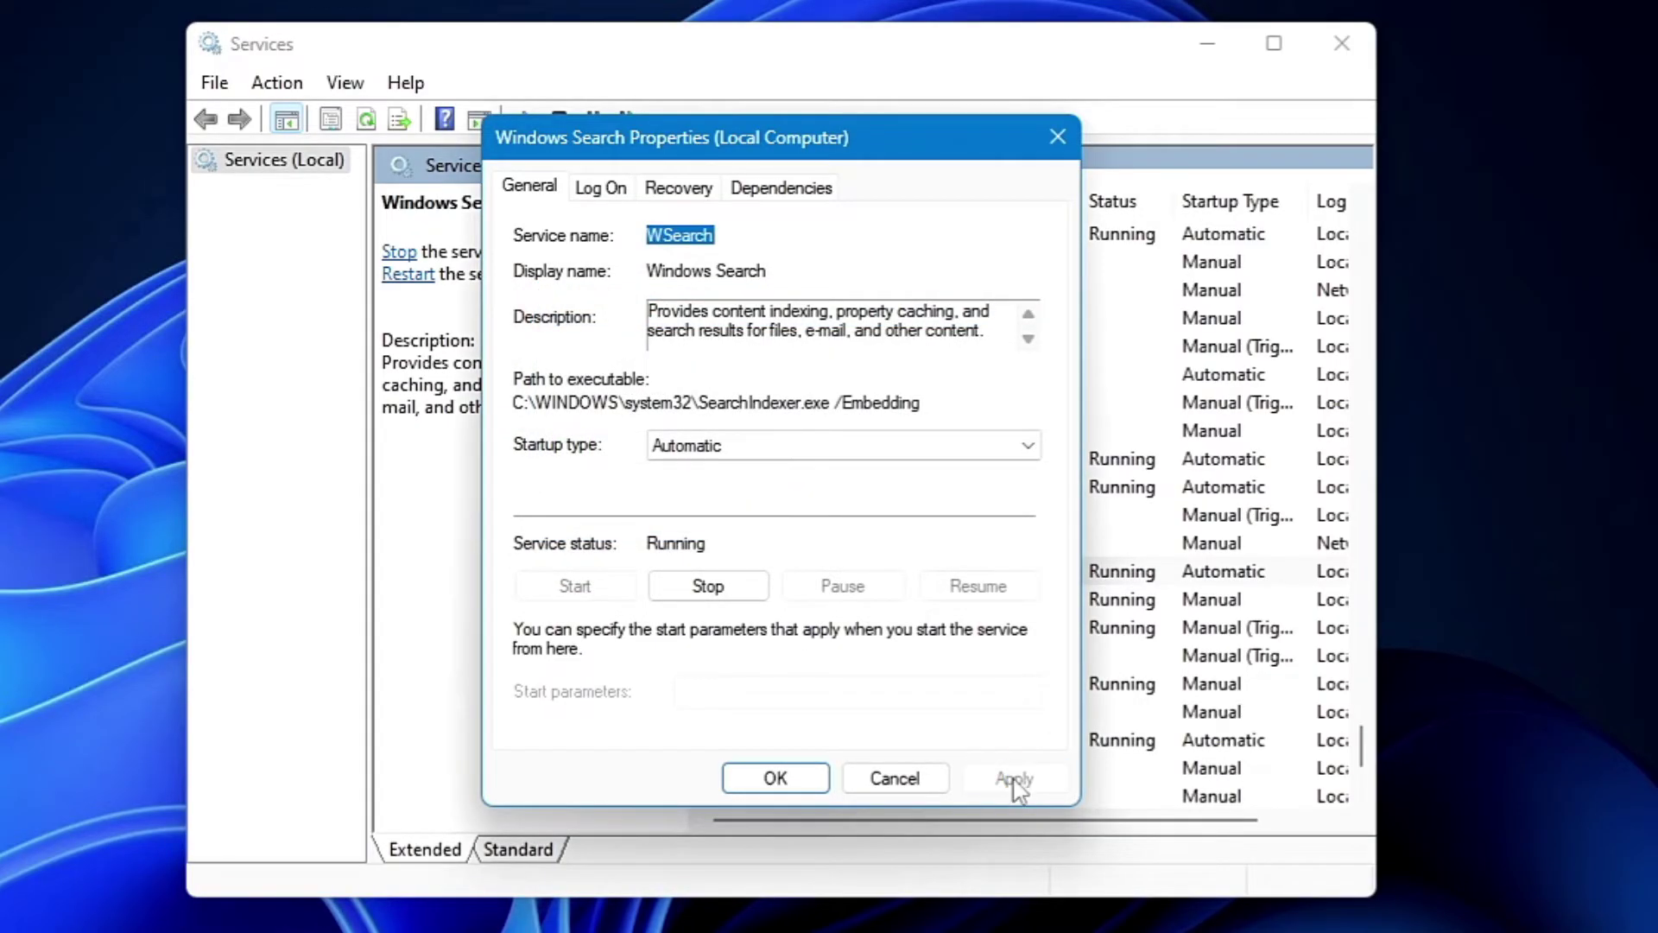
click(803, 788)
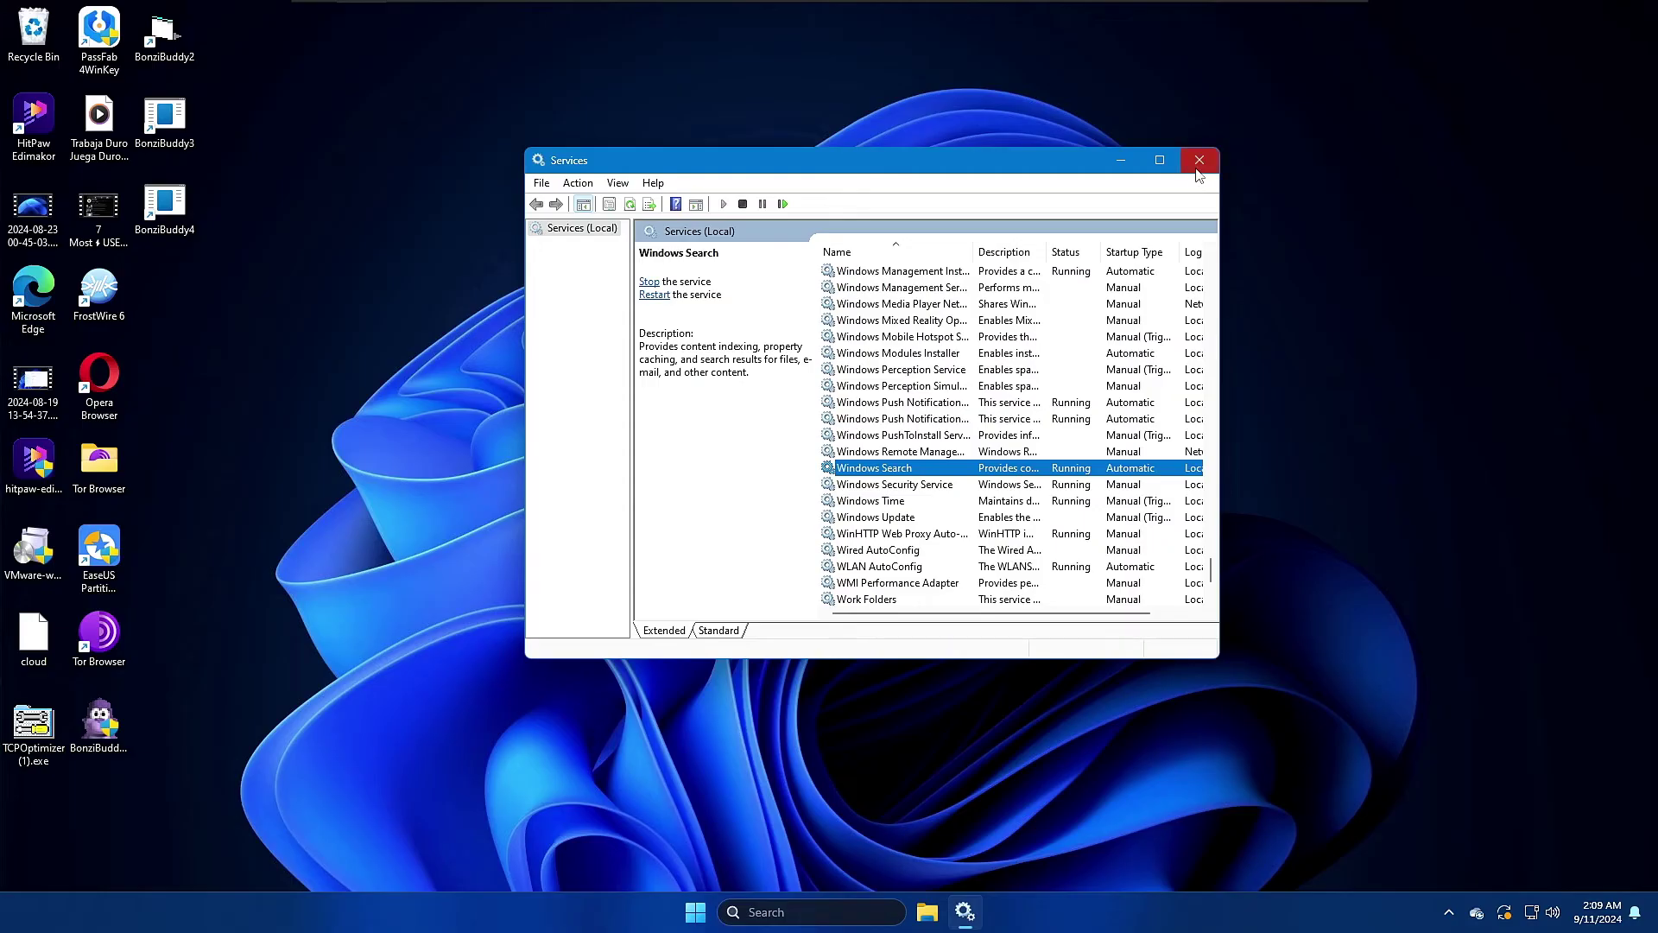
- Close Services and choose Update and shut down from the Start menu's power options
click(1199, 163)
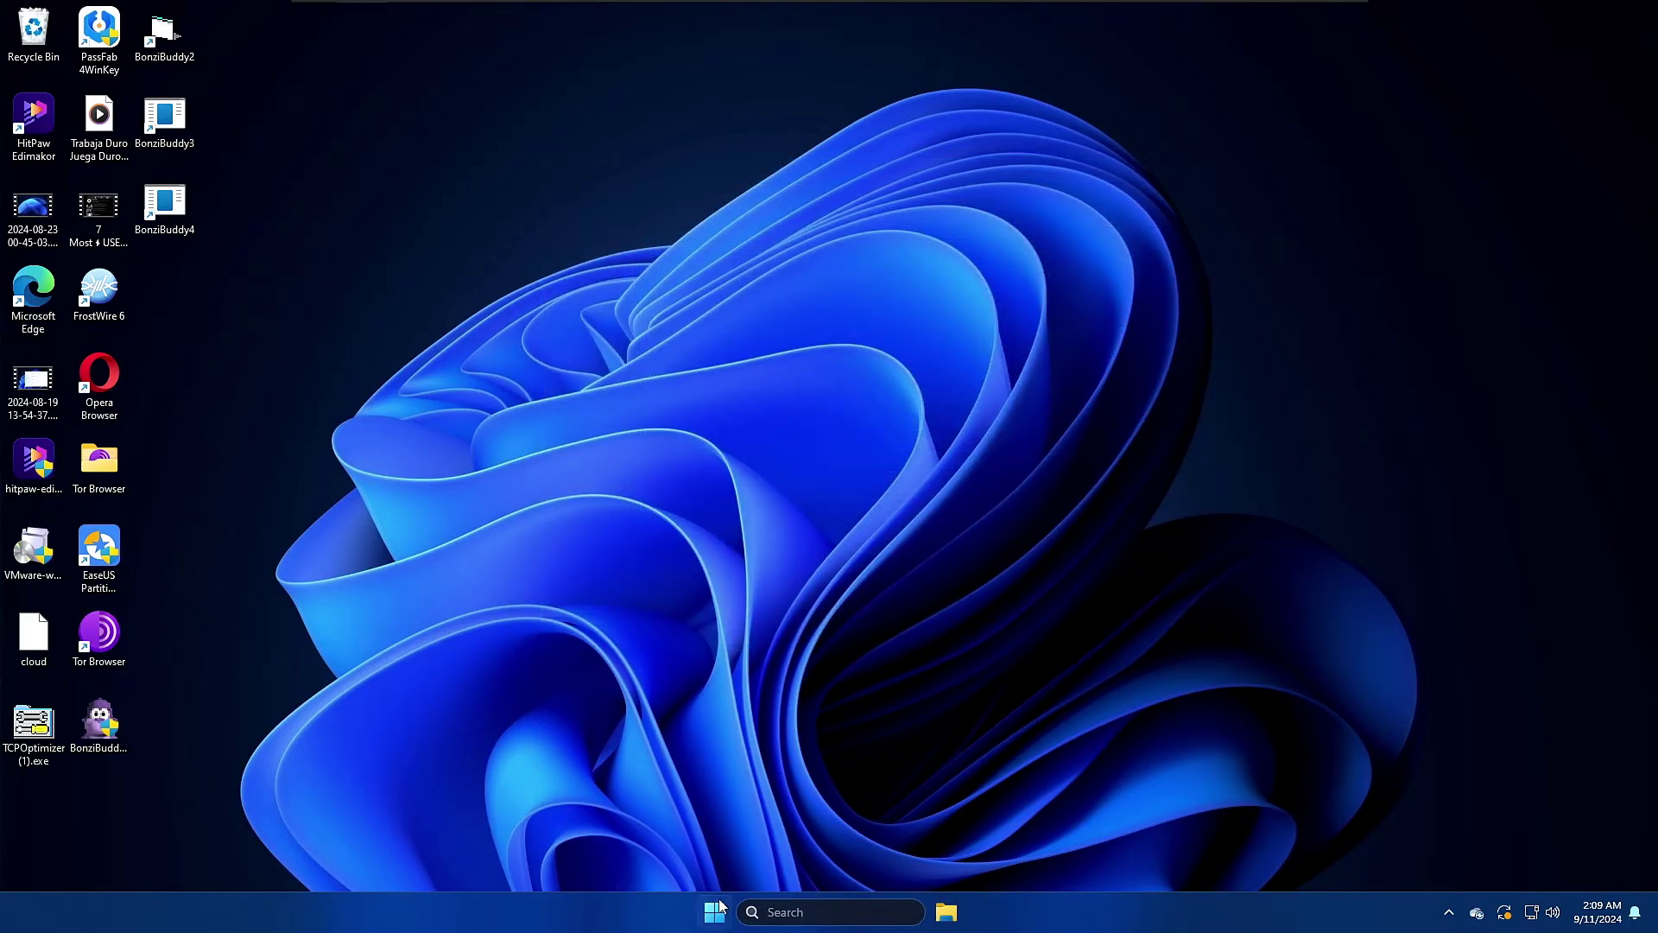
click(721, 907)
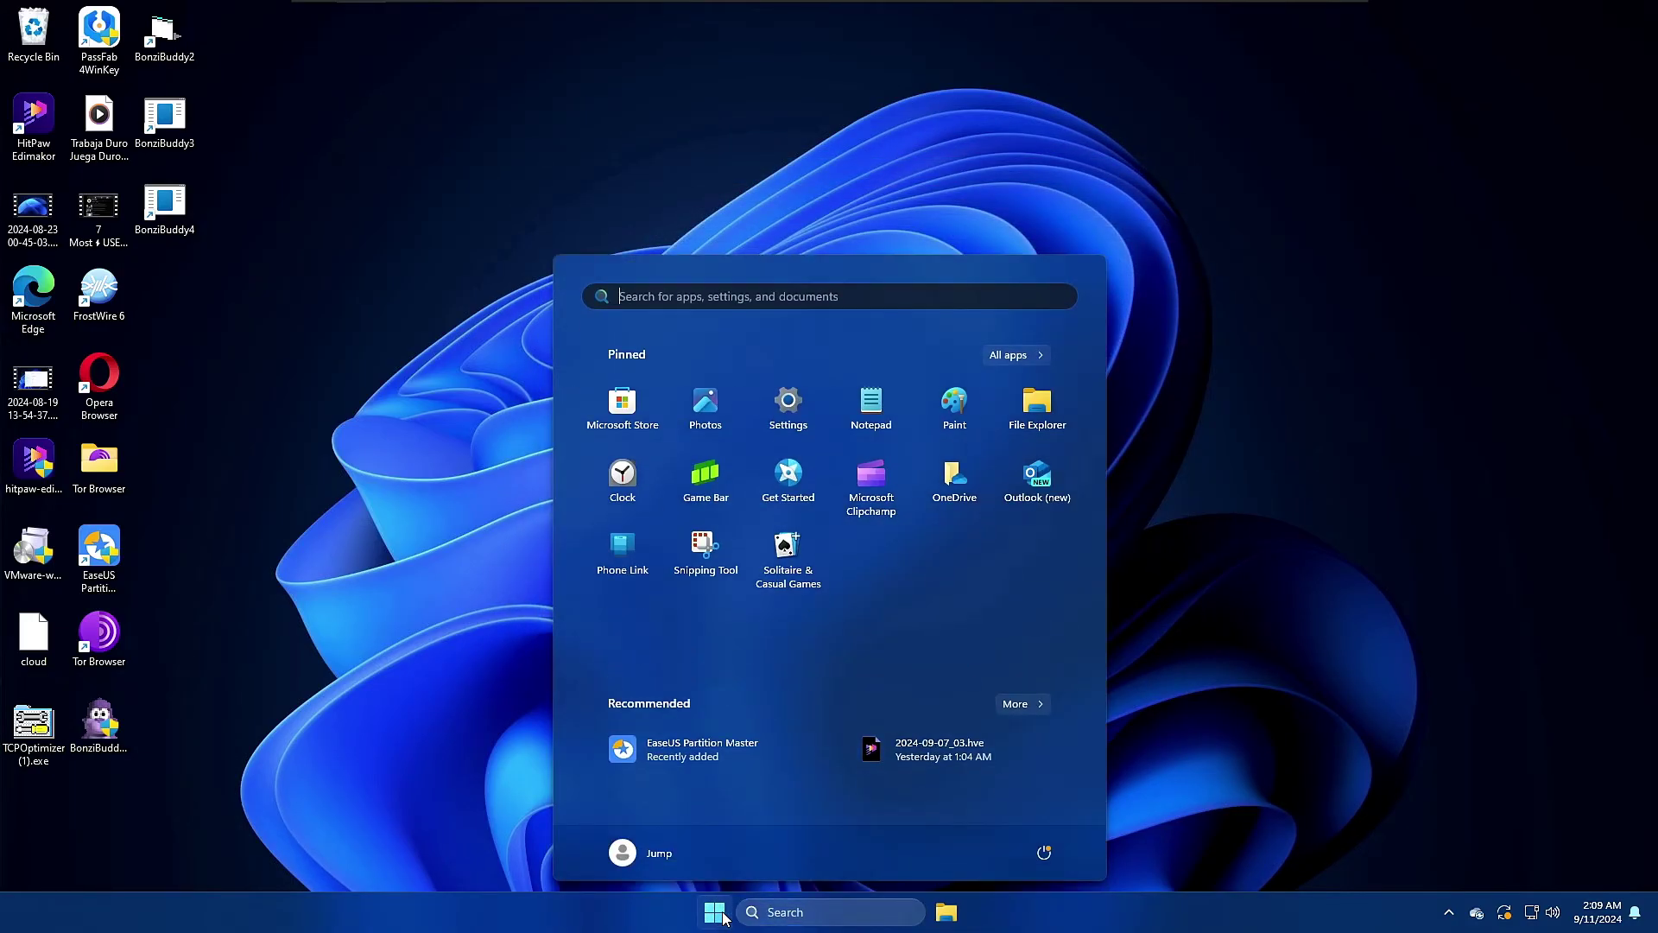
click(1044, 853)
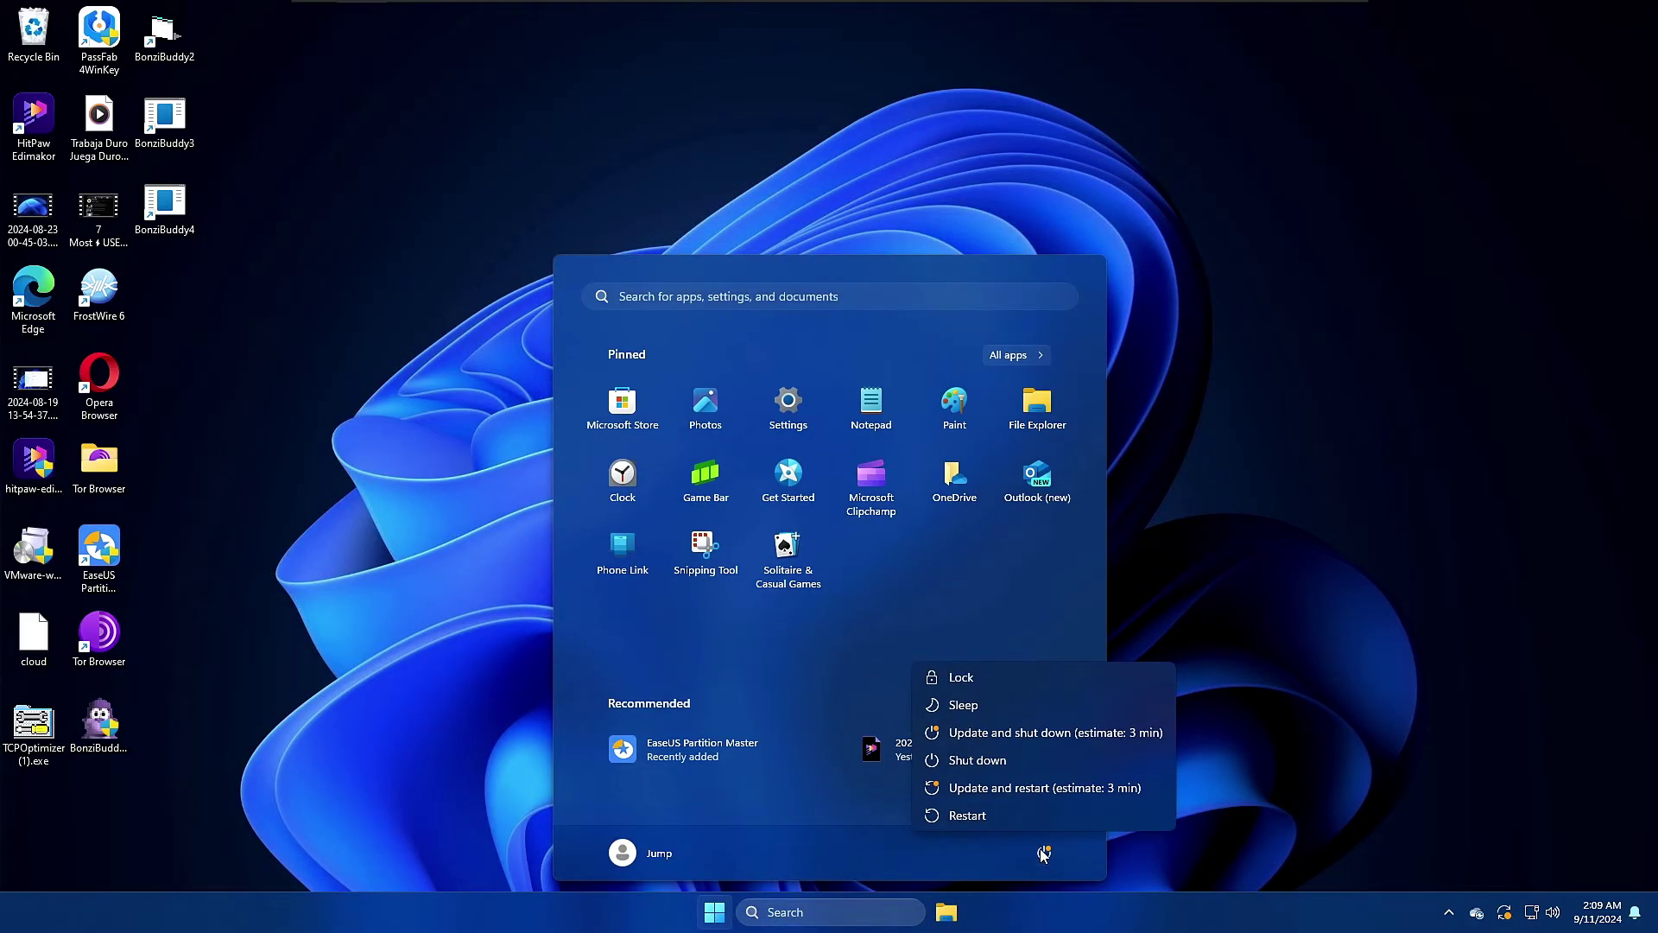
click(988, 737)
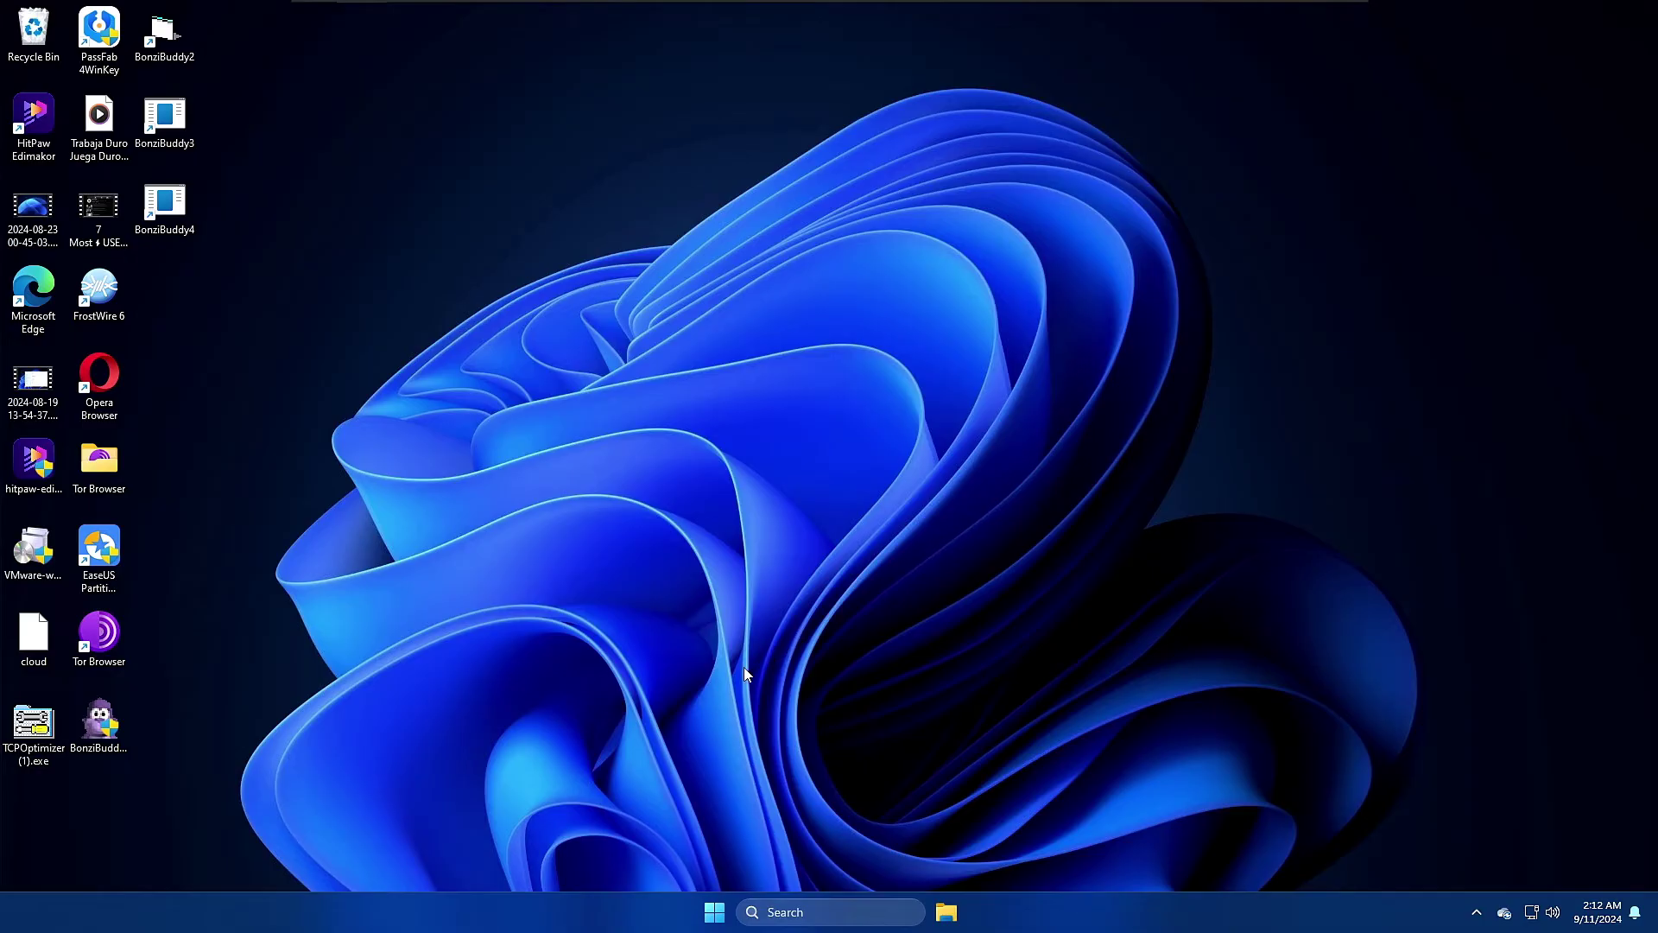
- Open Settings > Apps > Installed apps and scroll to the end of the app list
right_click(715, 912)
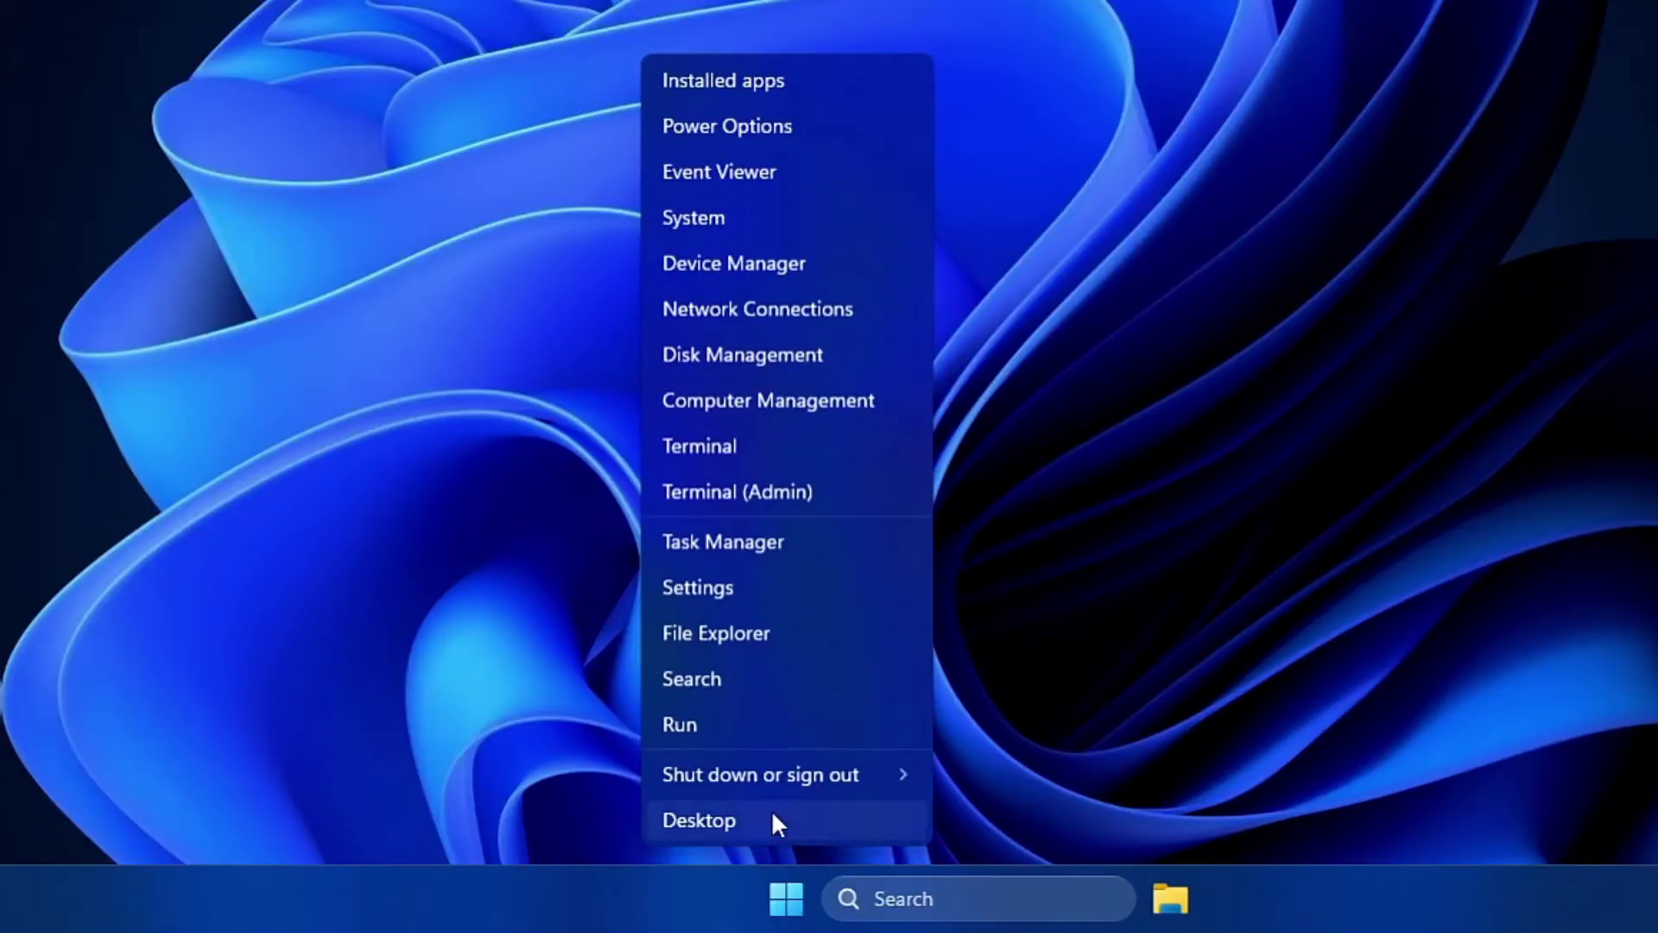
click(698, 583)
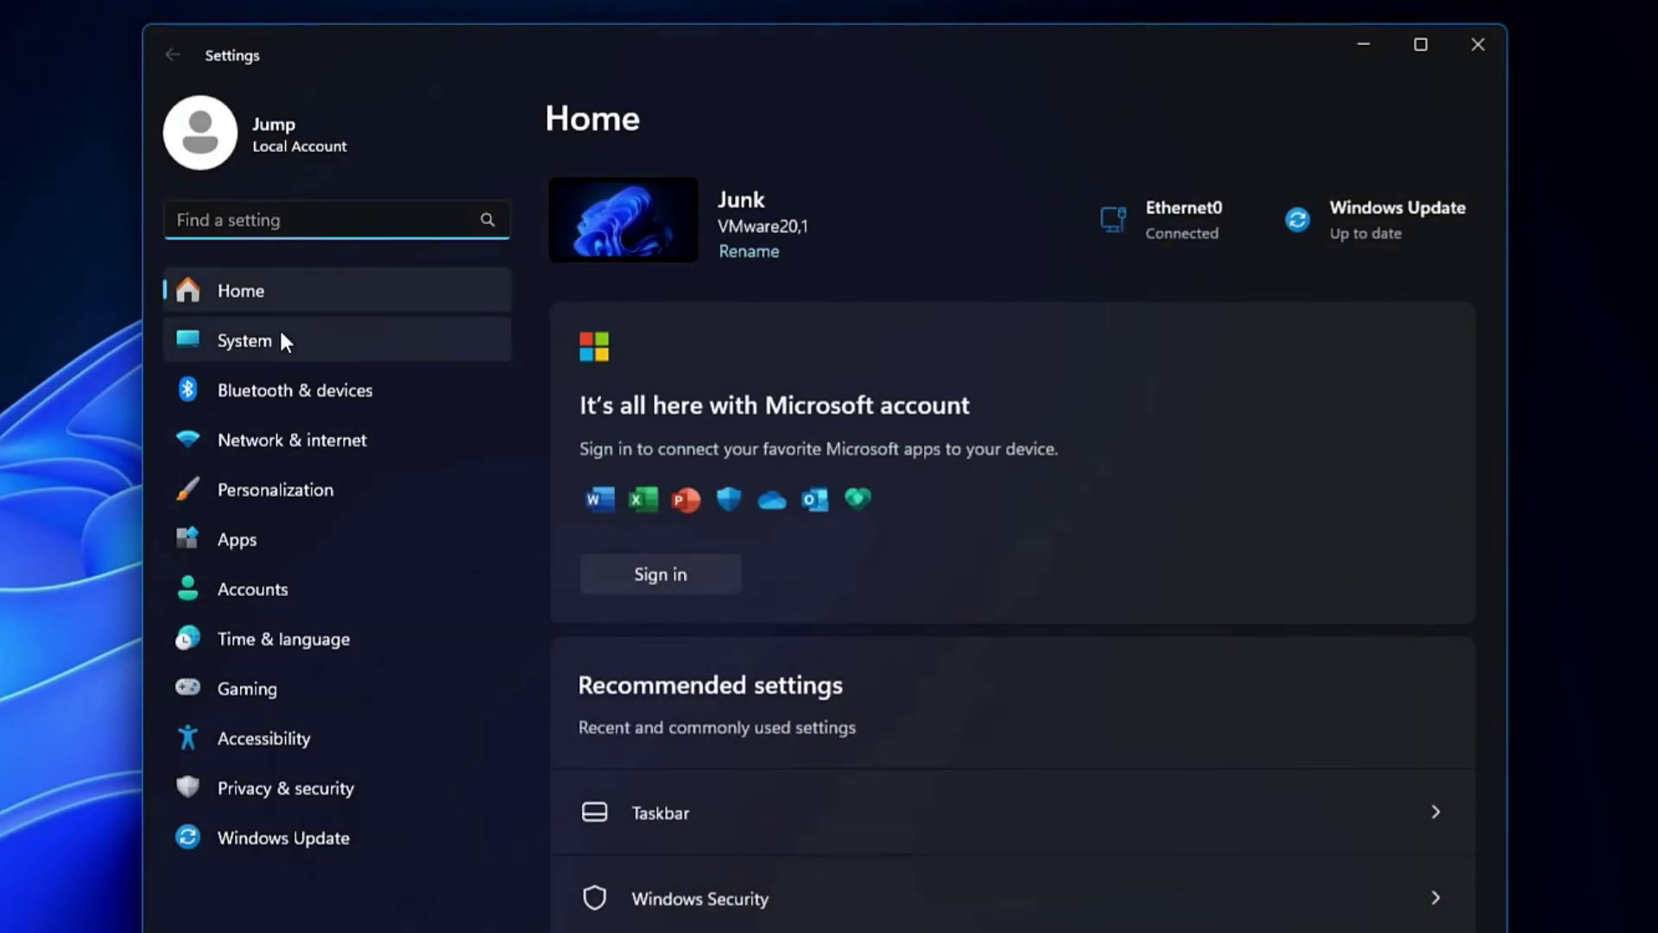
click(275, 552)
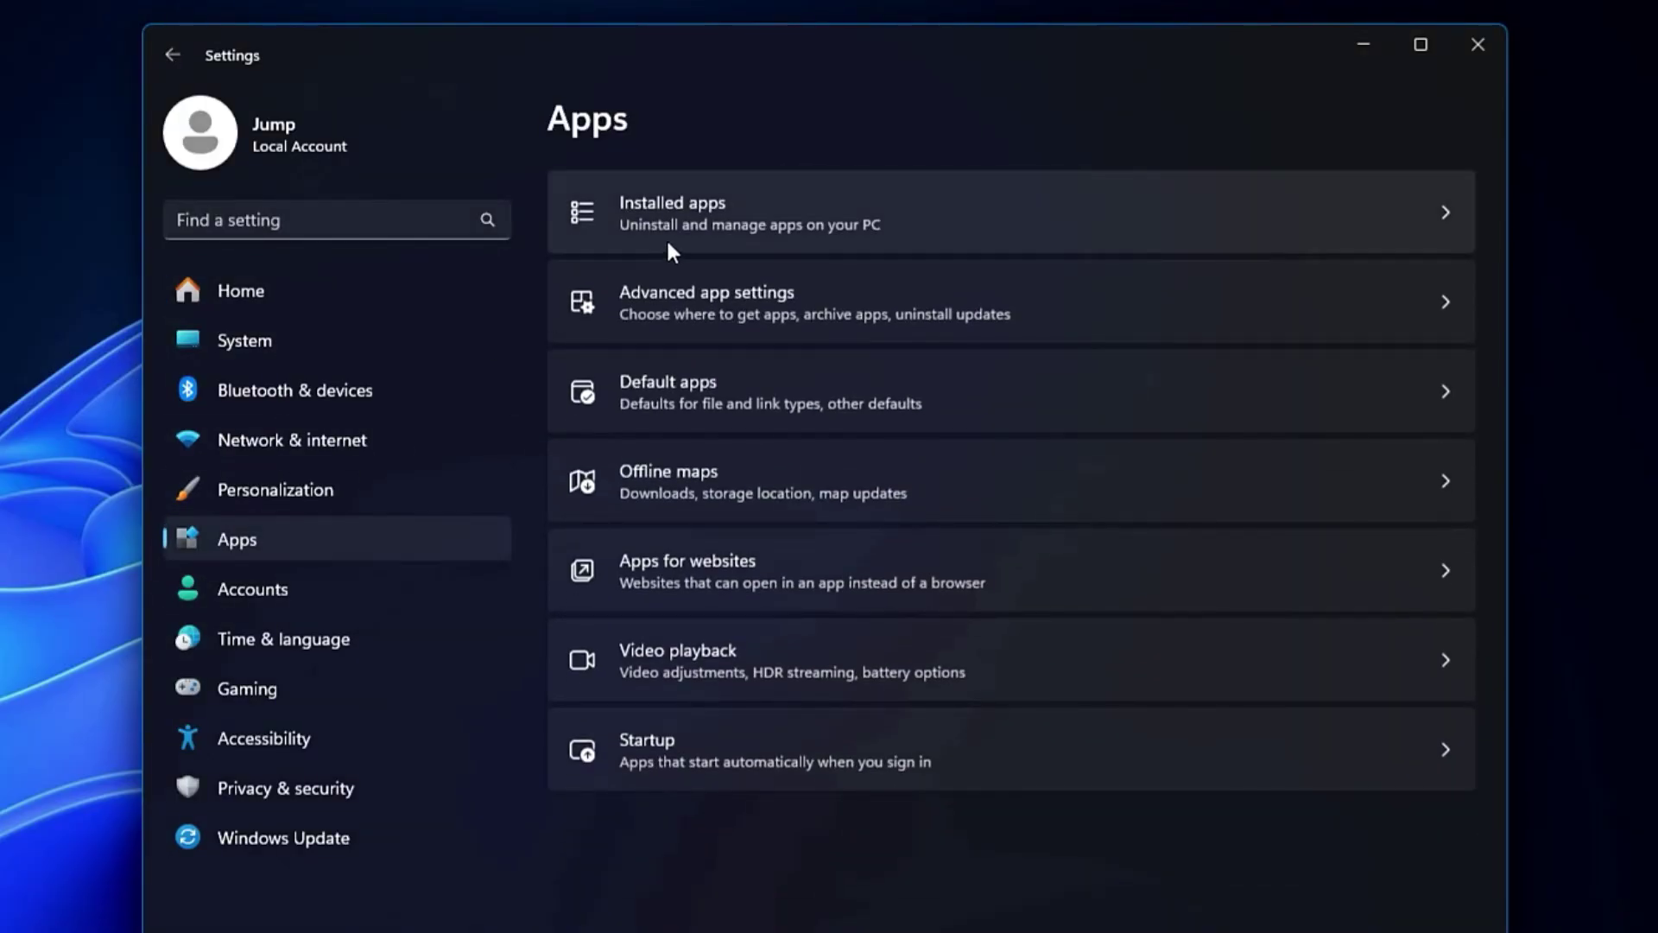
click(772, 217)
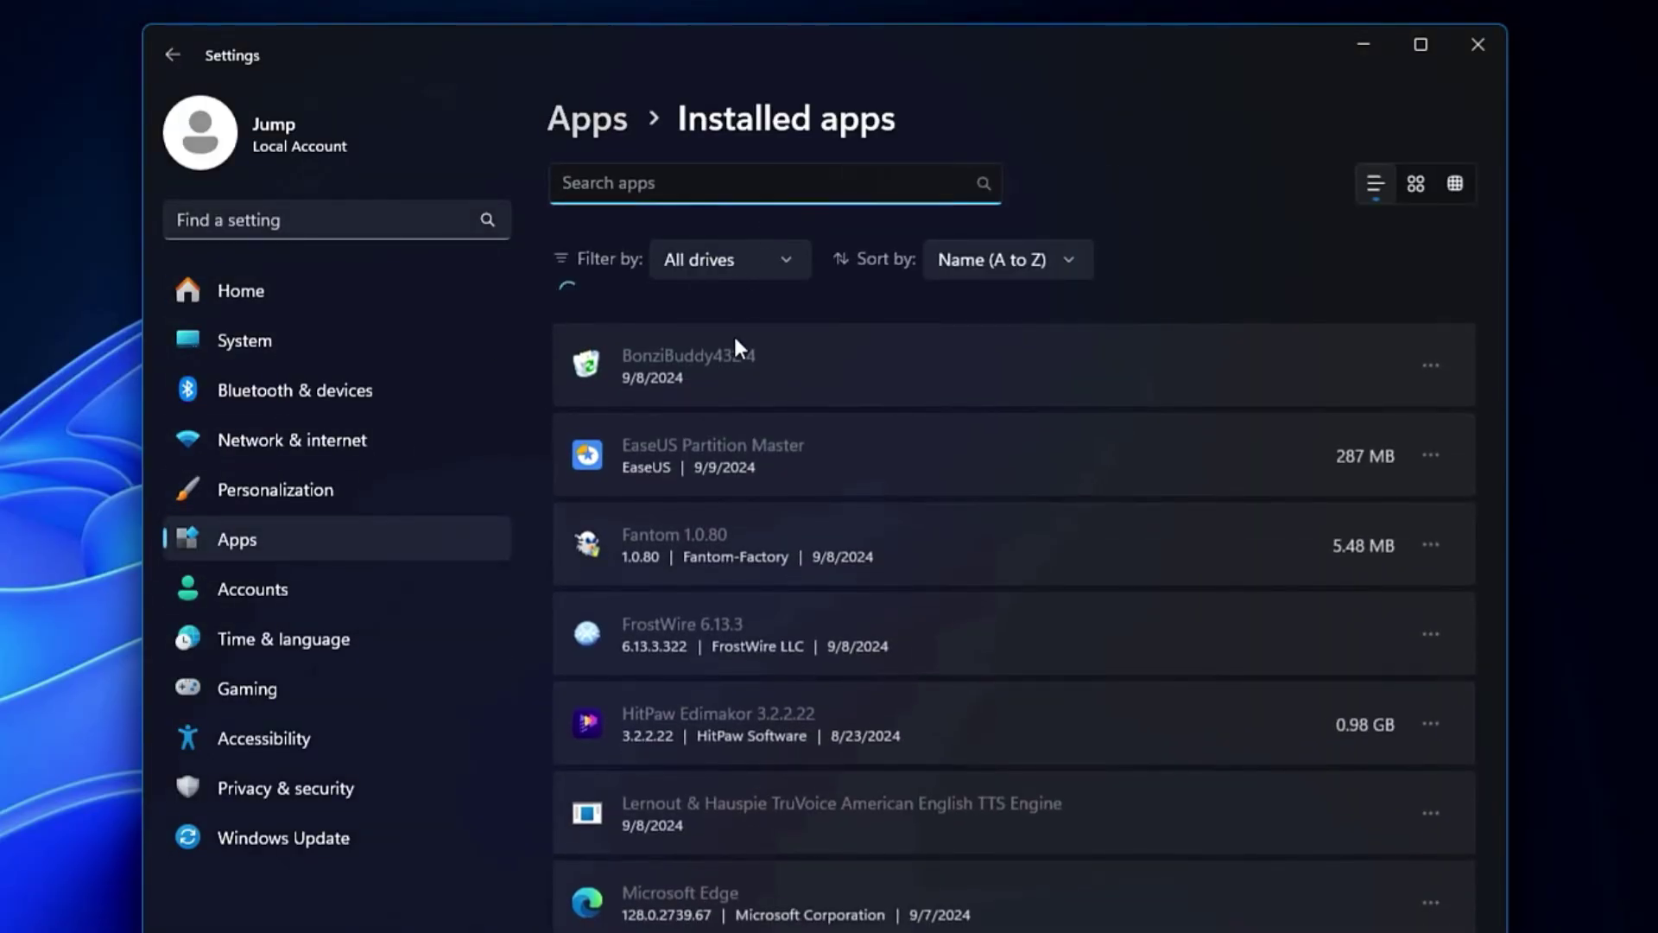
scroll(760, 518, down, 4)
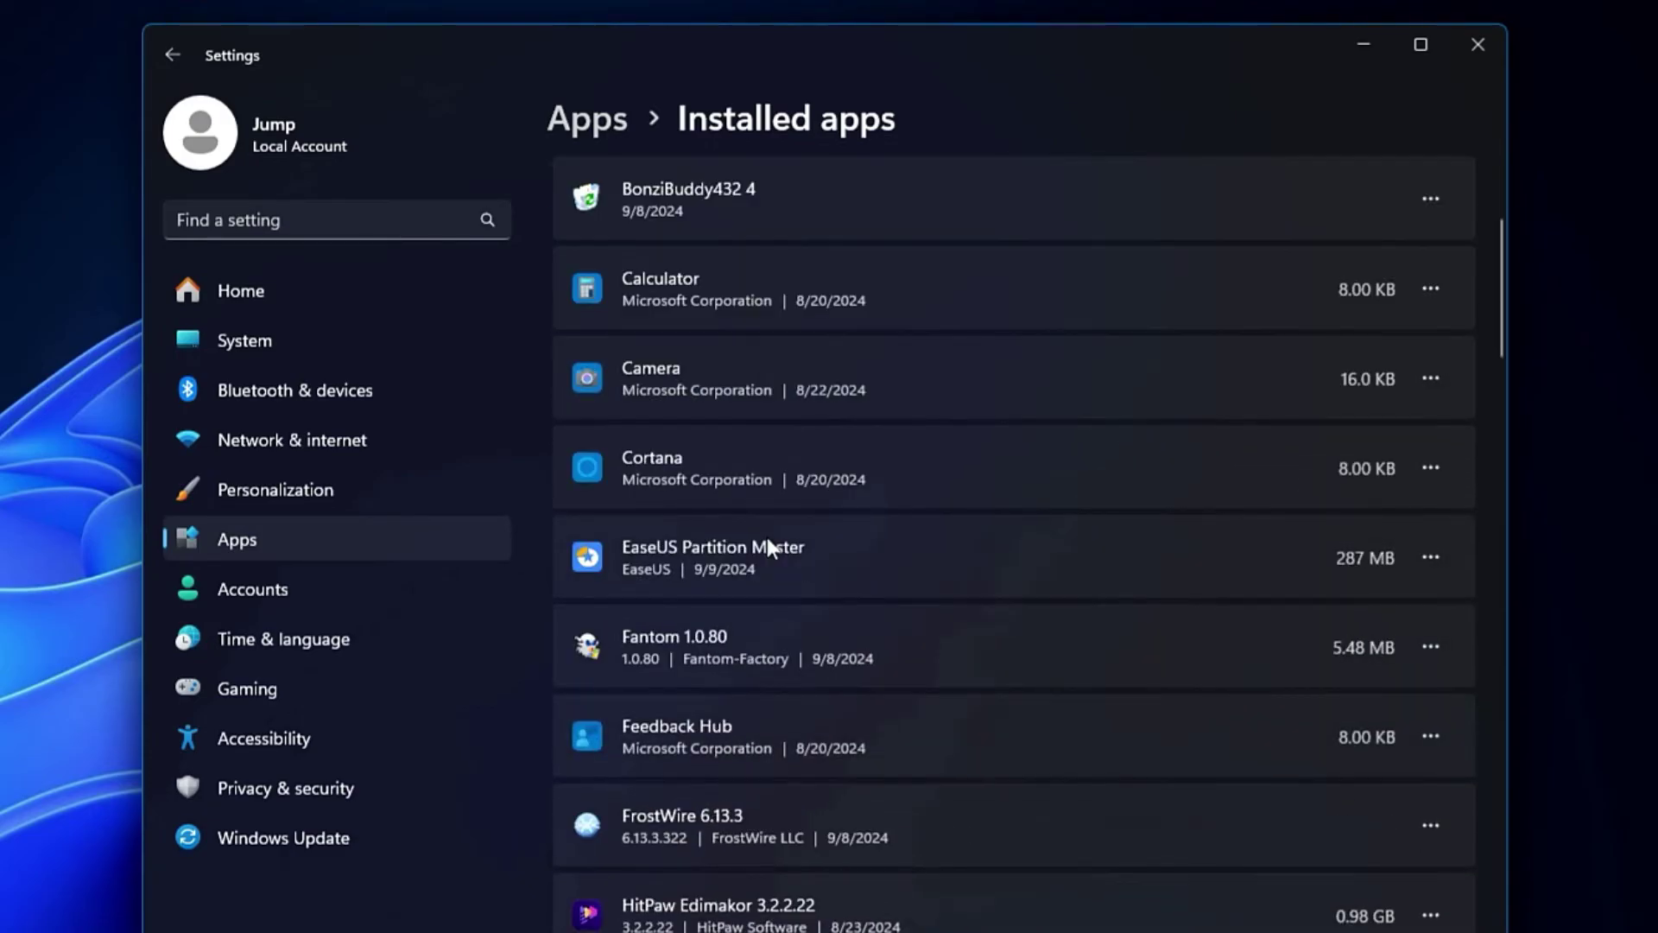
scroll(770, 544, down, 3)
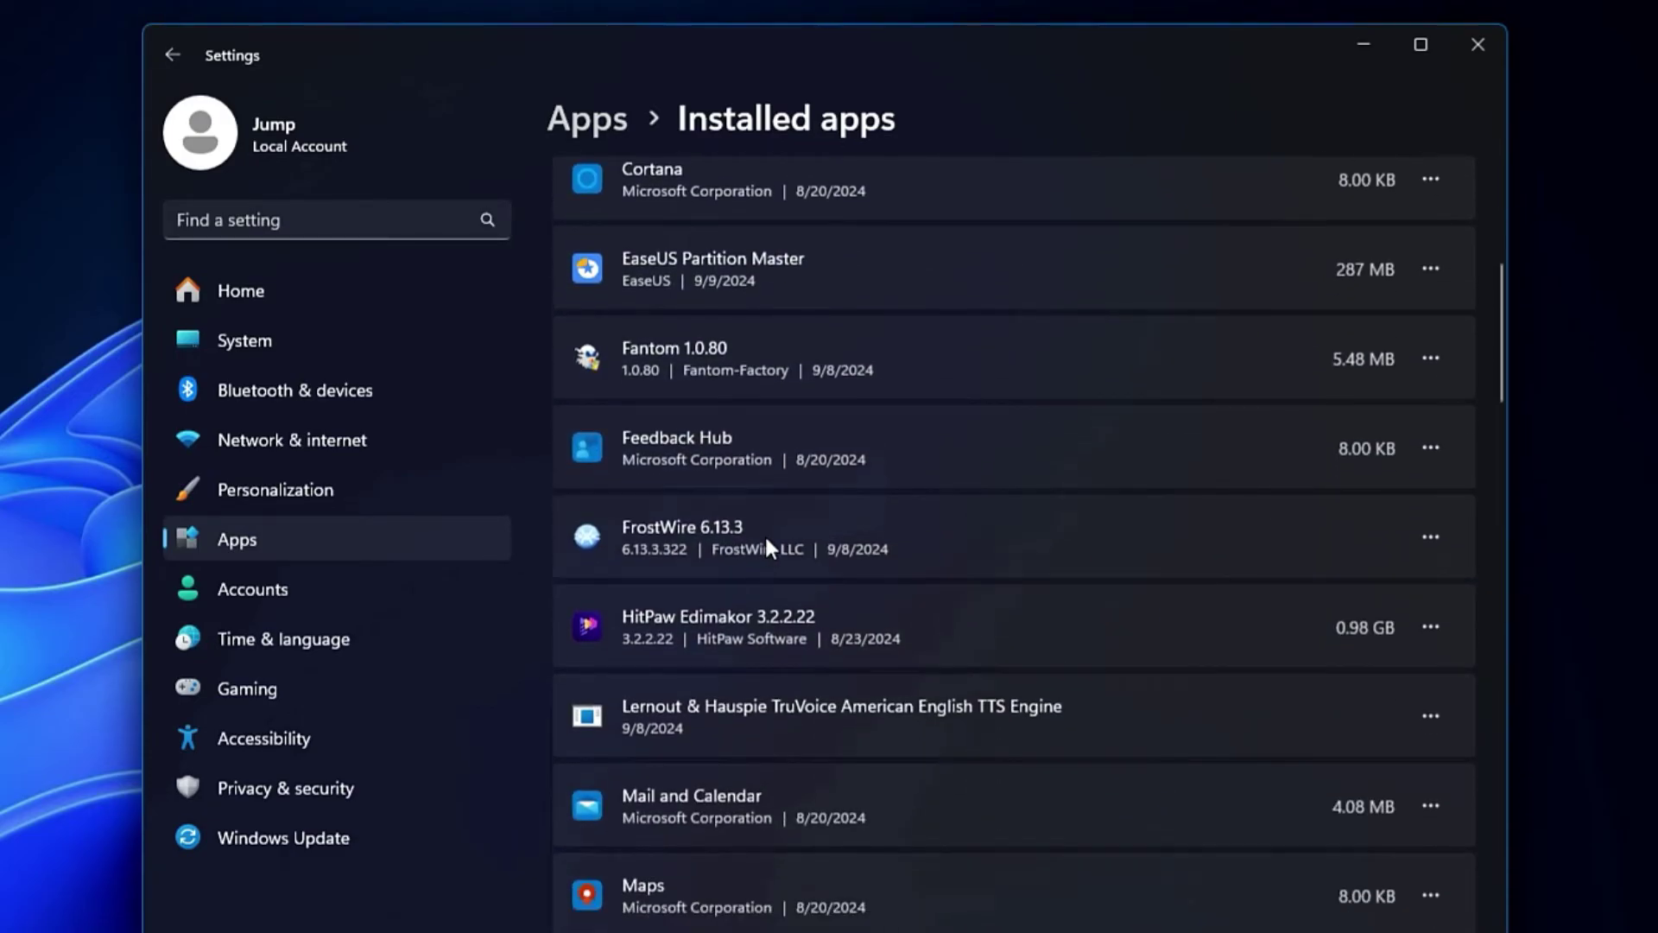
scroll(766, 548, down, 2)
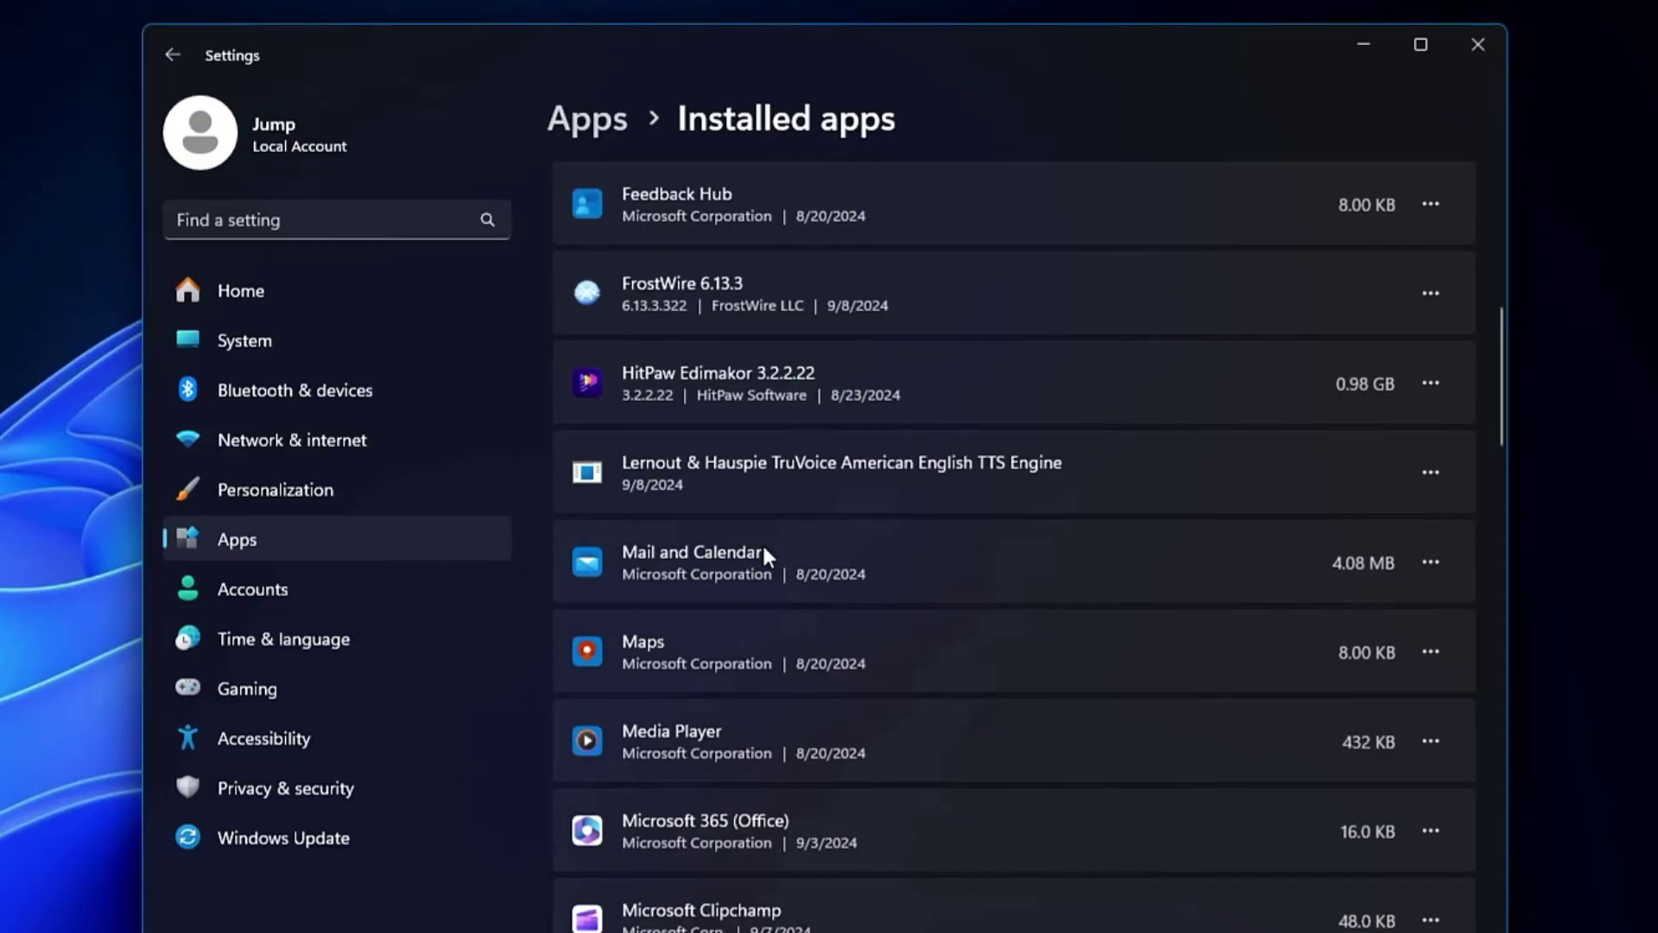
scroll(764, 553, down, 3)
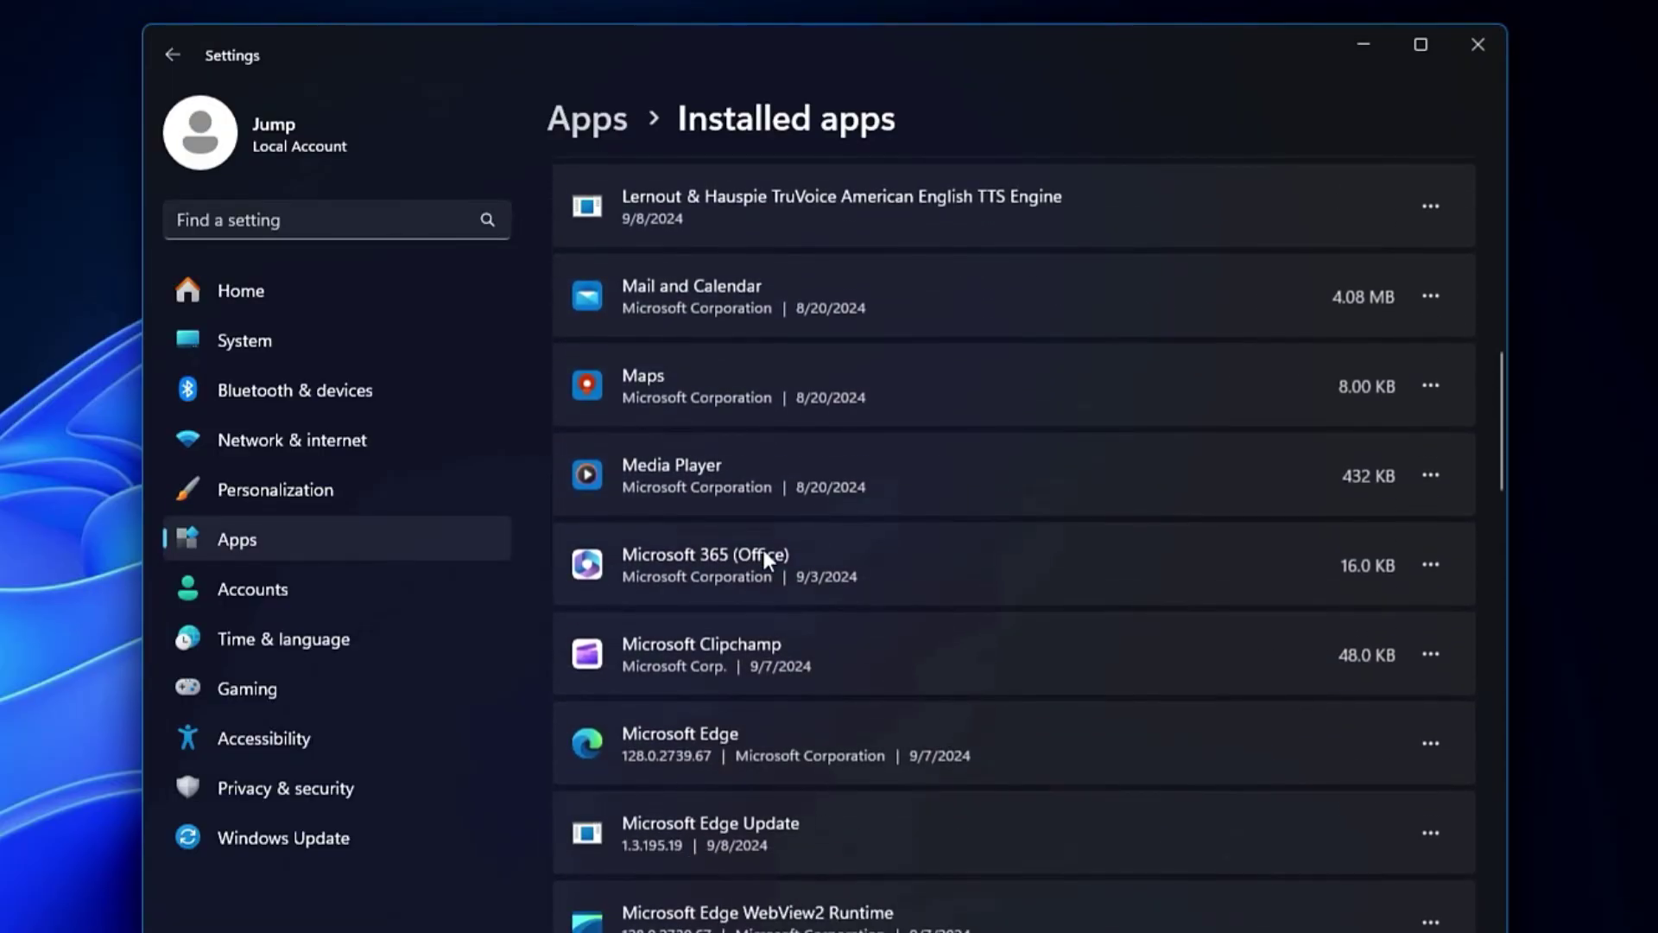
scroll(764, 557, down, 5)
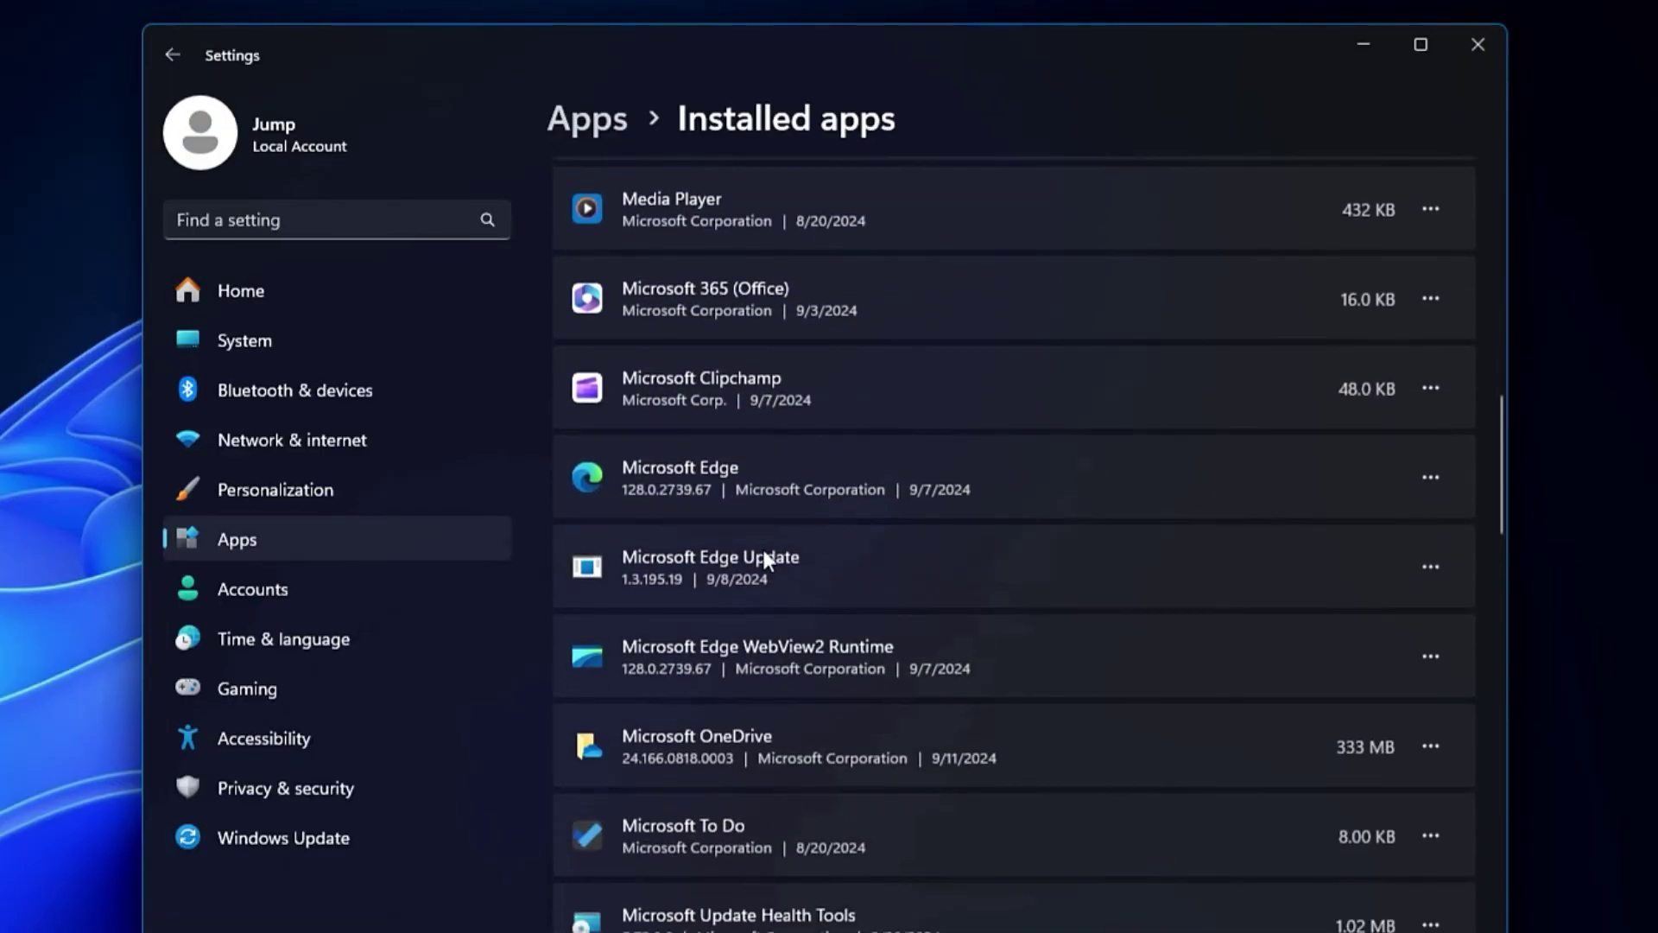
scroll(866, 455, down, 15)
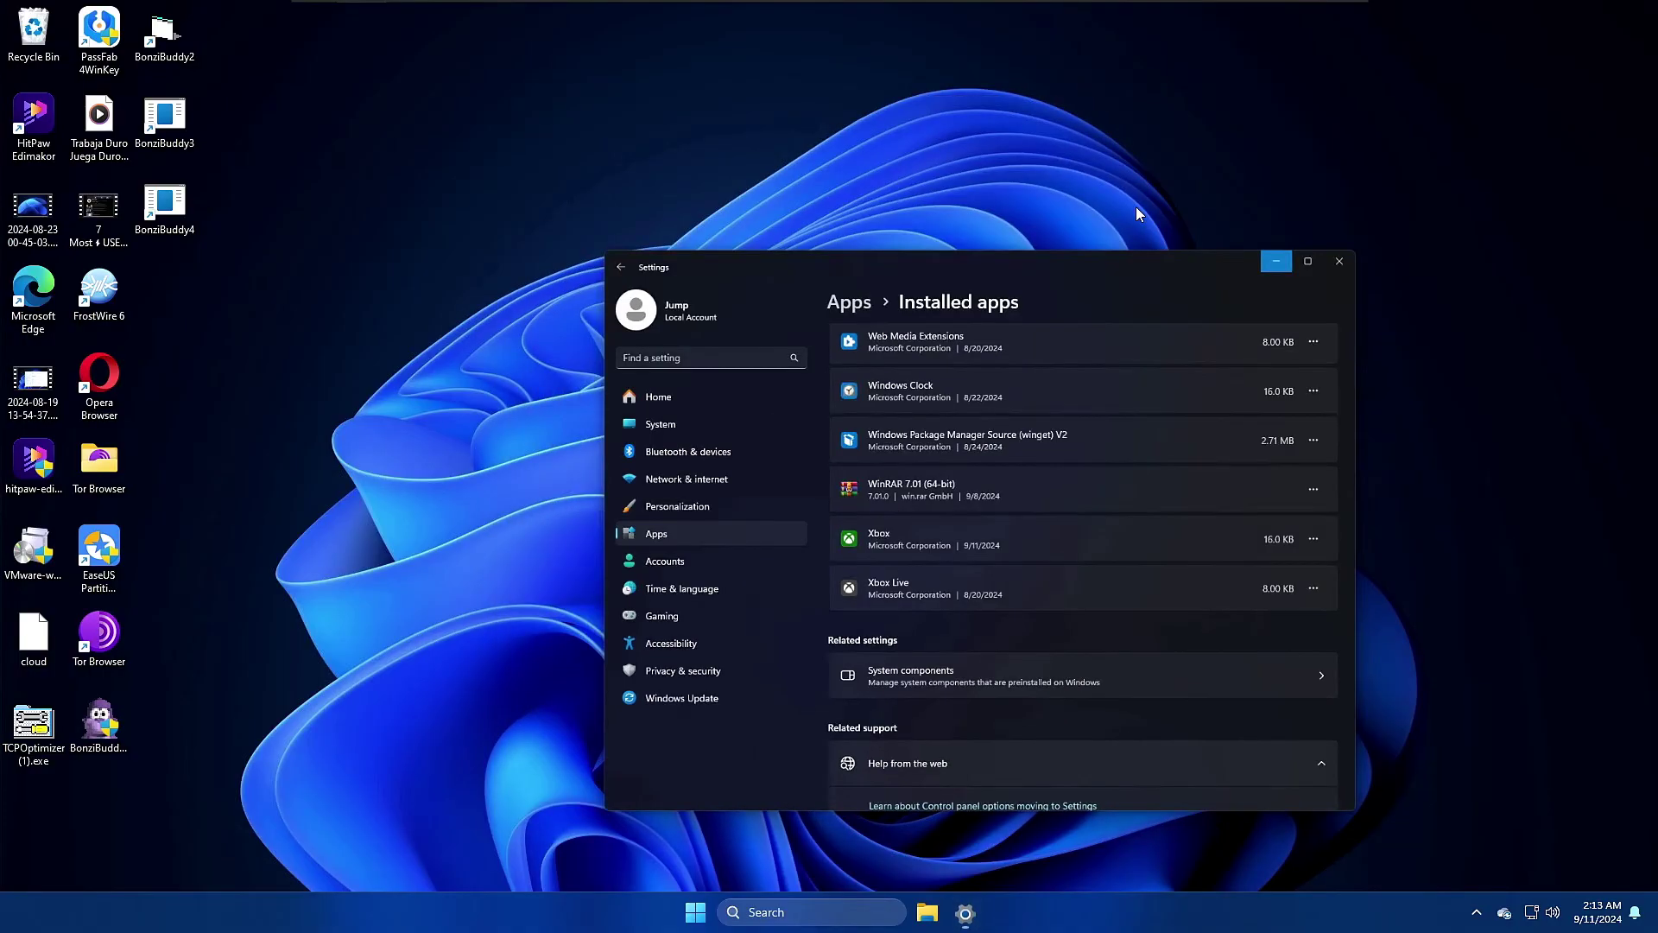
- Minimize Settings and browse C:\Program Files in File Explorer, checking for an EaseUS folder
click(1372, 54)
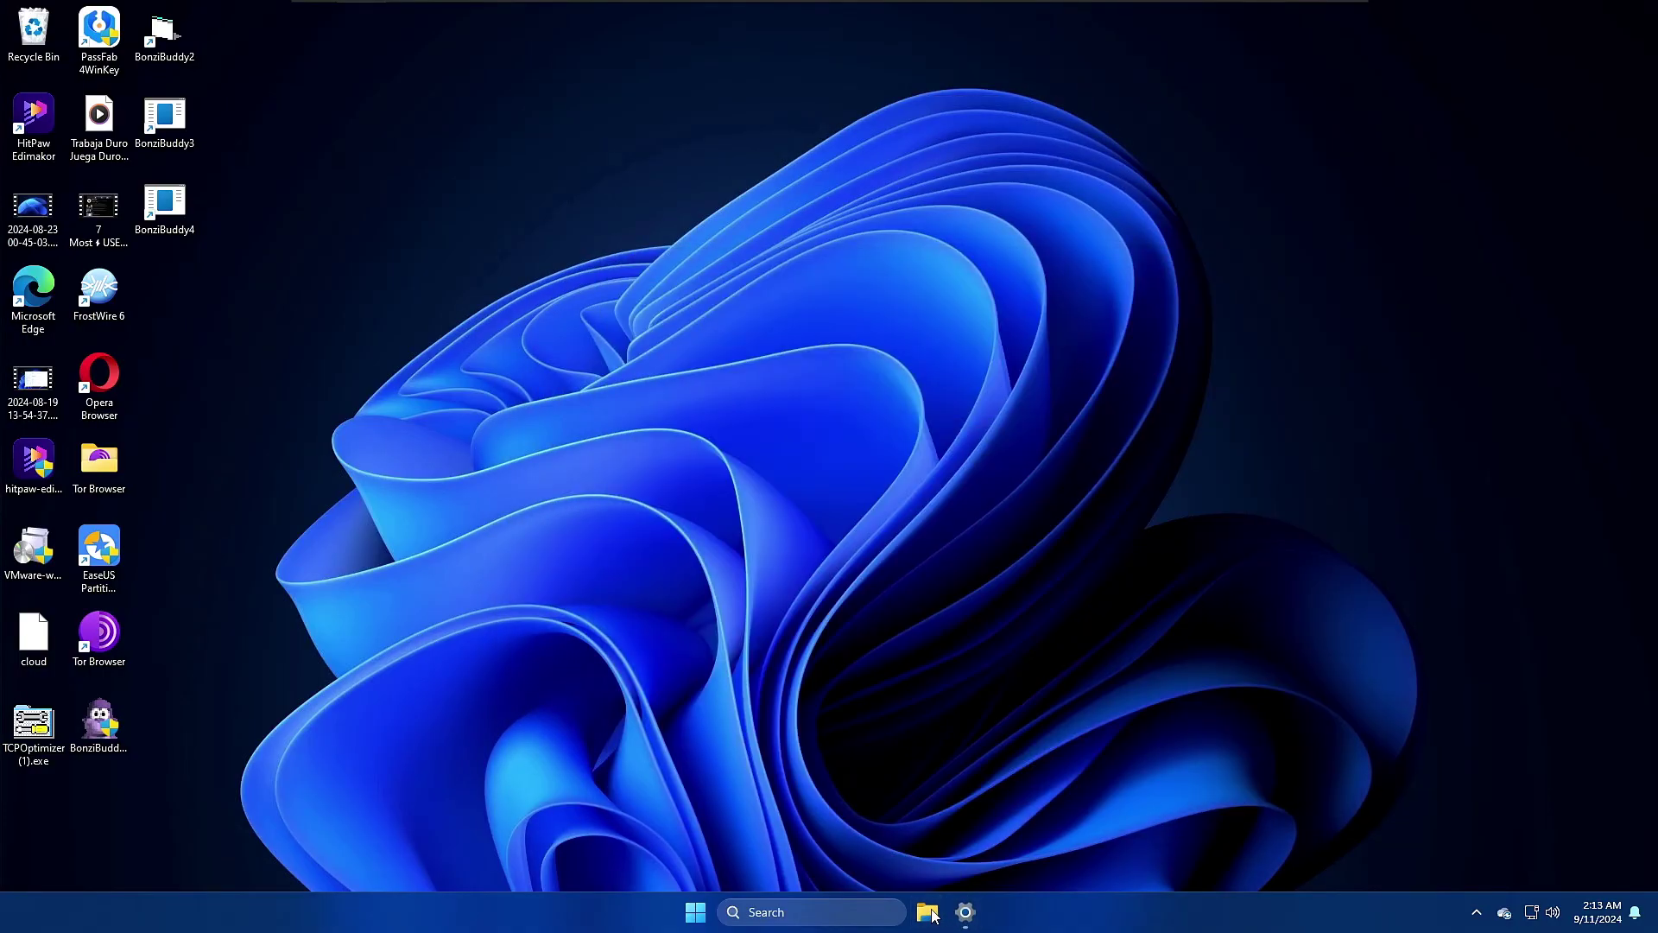
click(927, 912)
scroll(550, 630, down, 1)
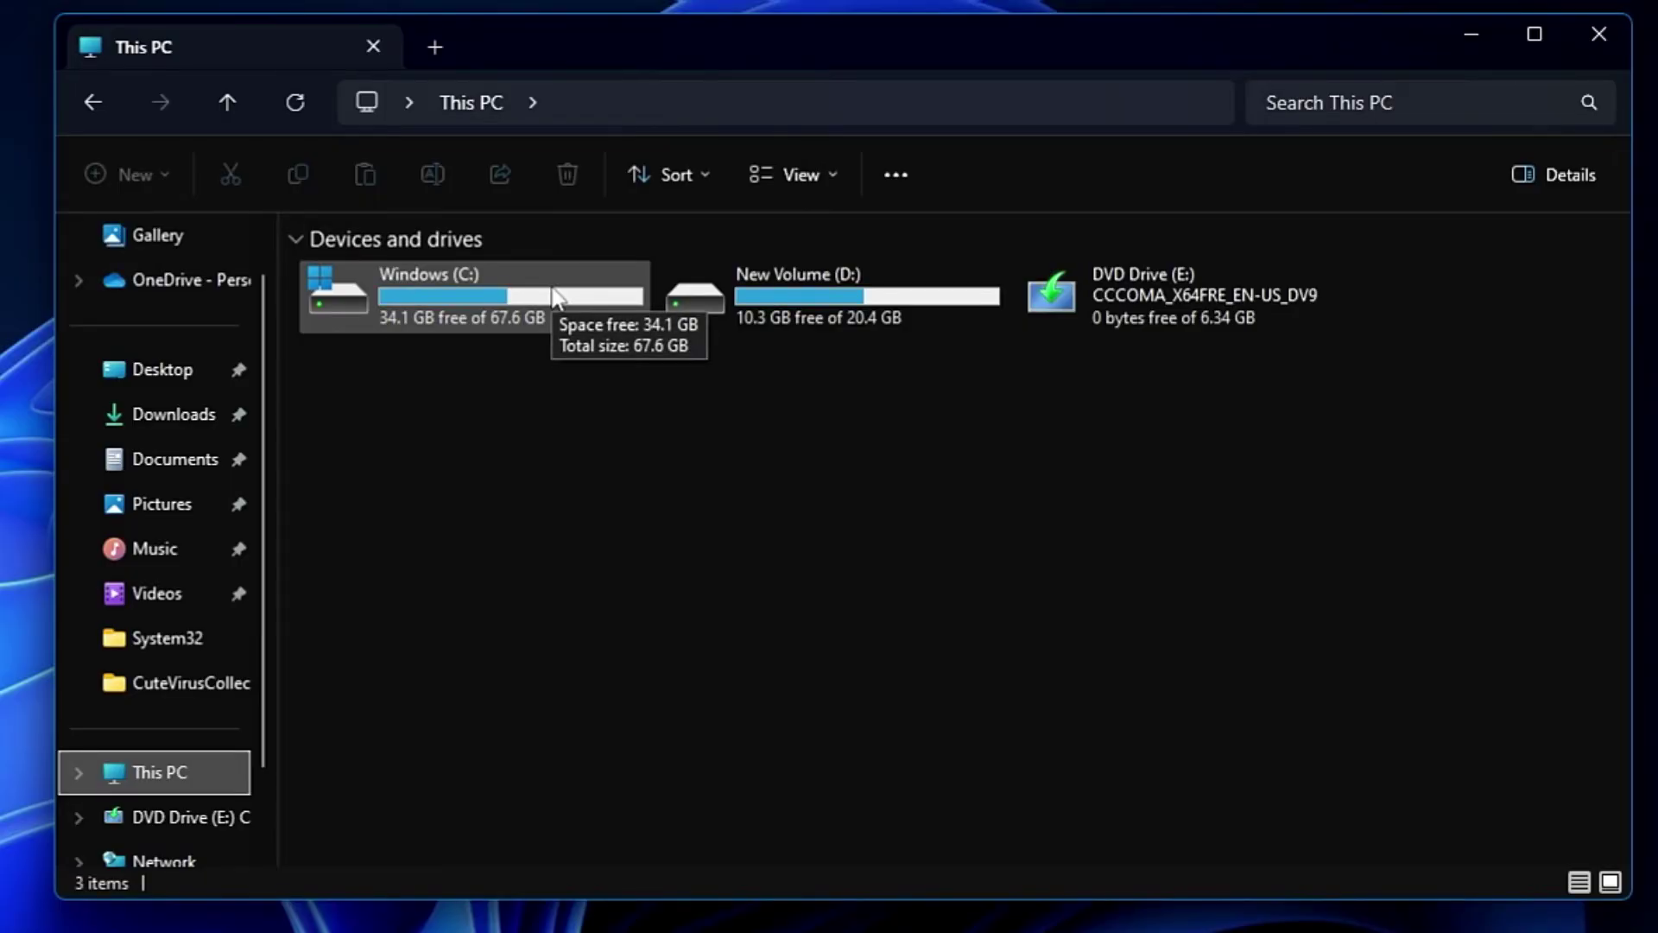
double_click(781, 301)
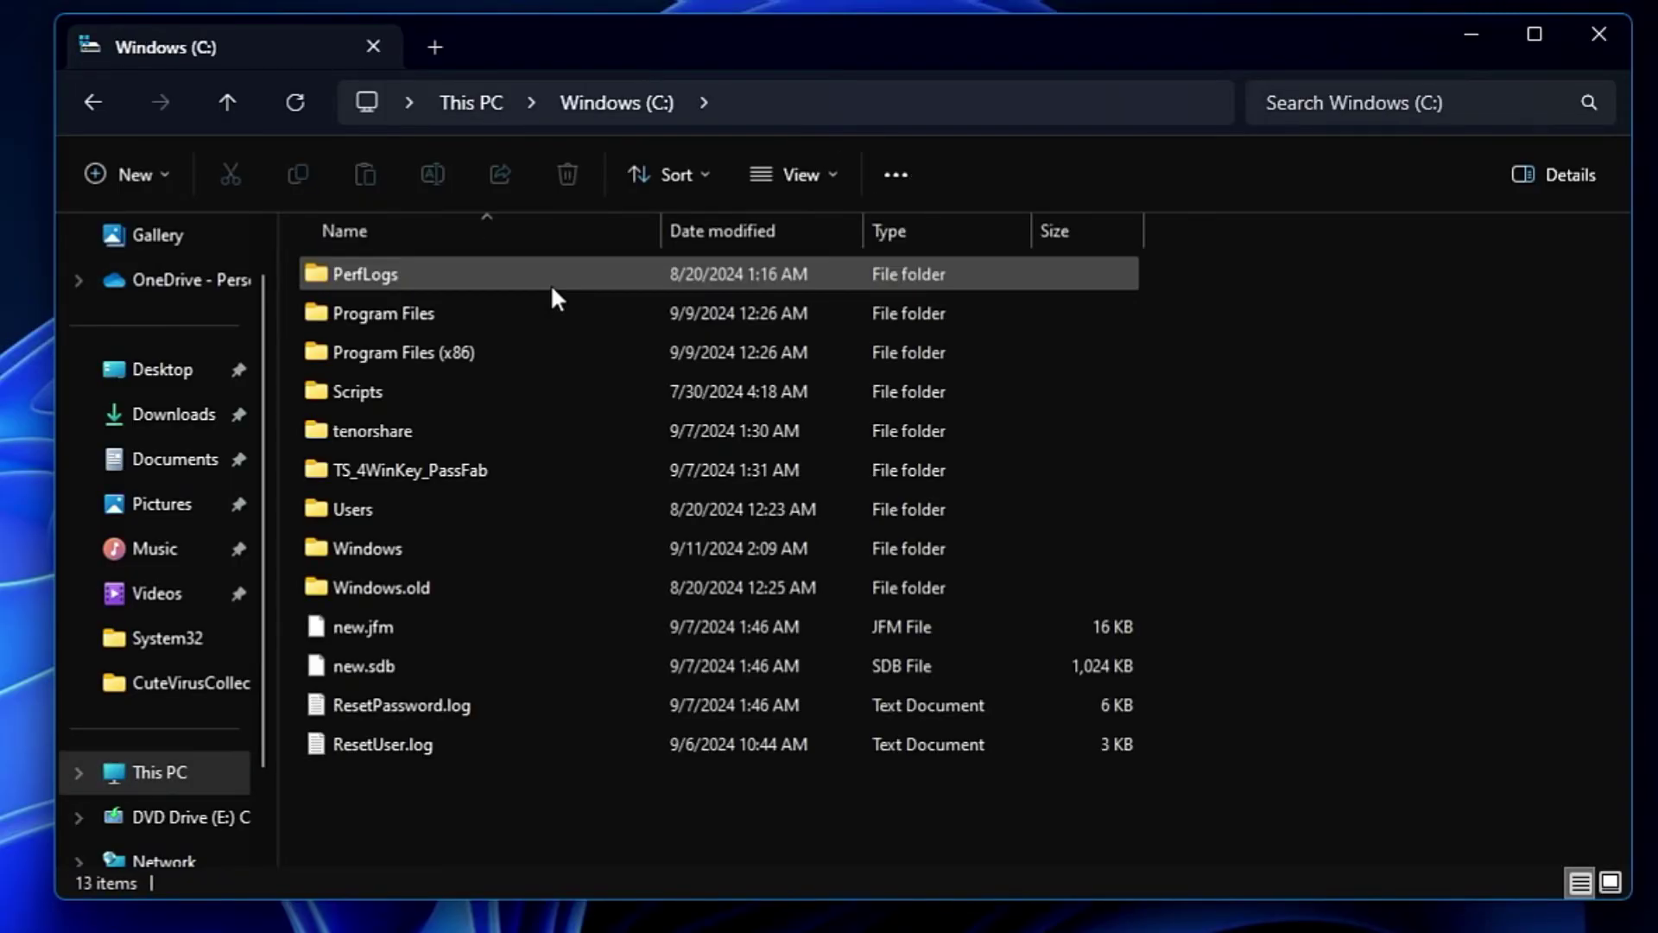
double_click(430, 309)
click(406, 361)
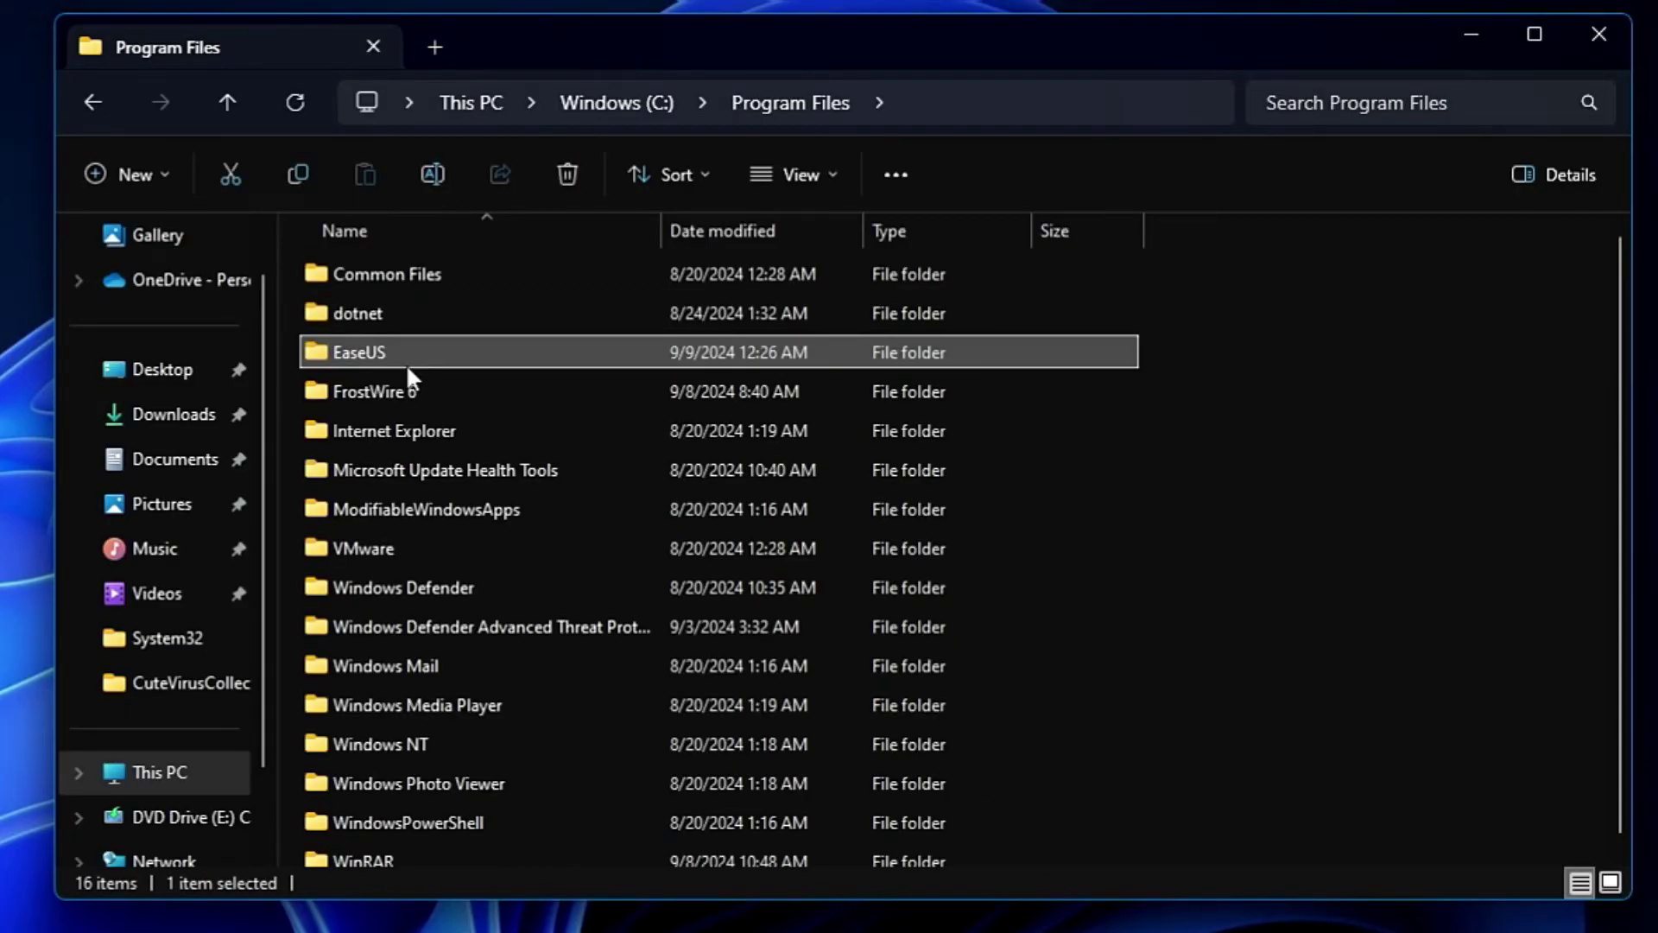
key(w)
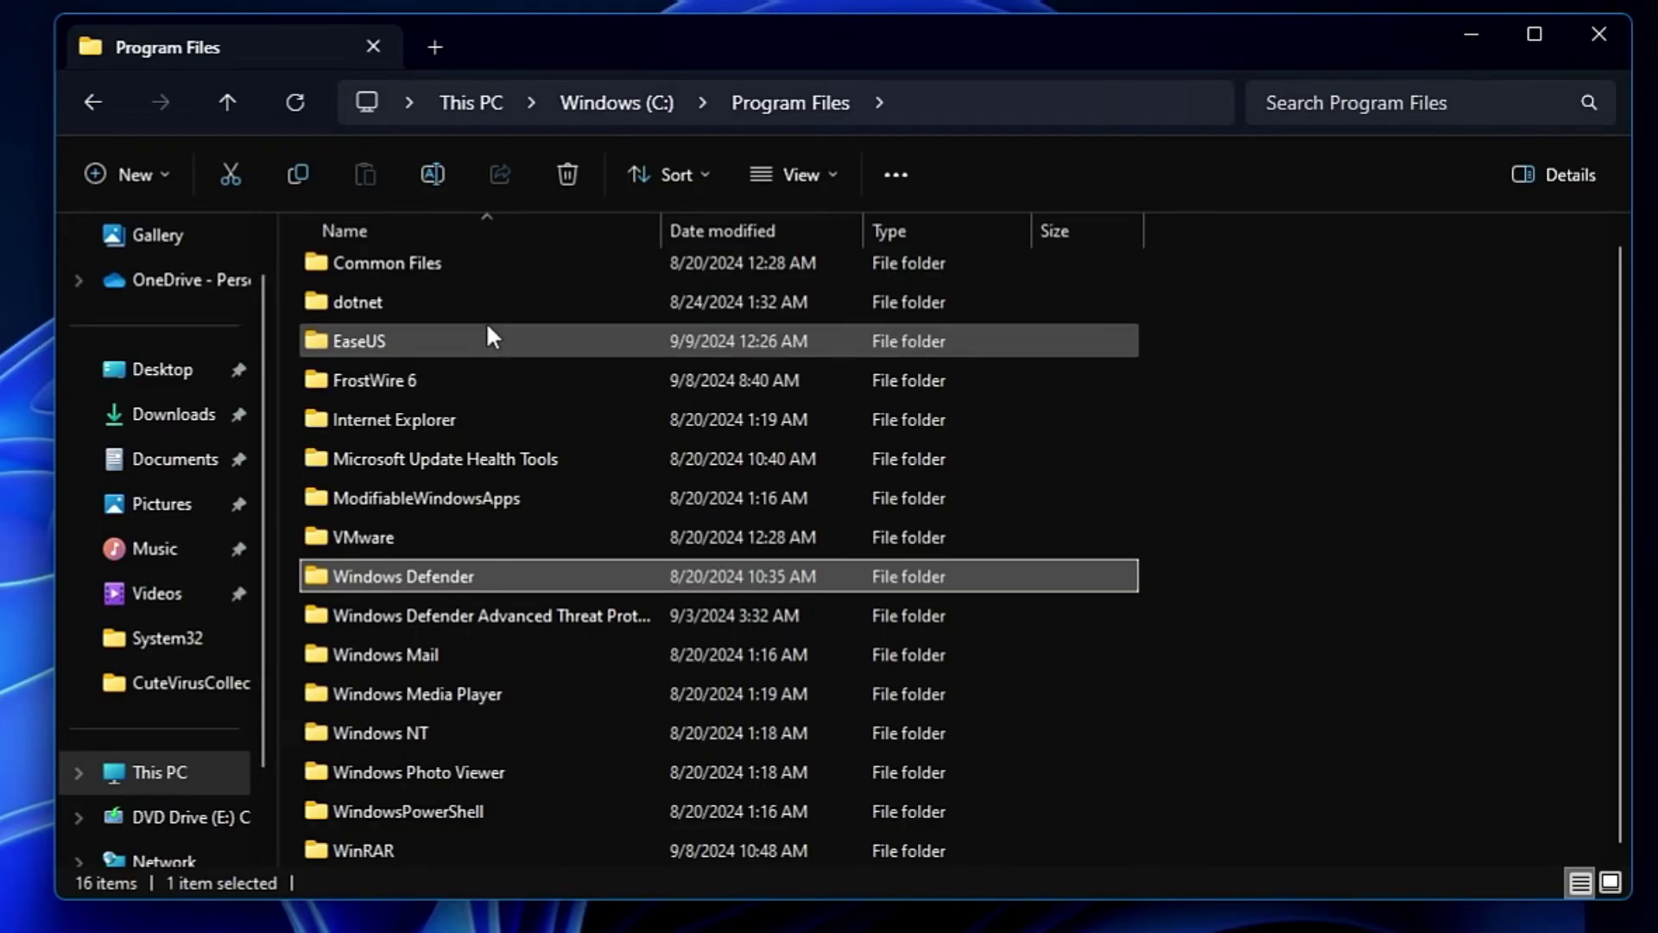
- Open C:\Program Files (x86) and inspect the EaseUS folder without deleting it
click(87, 99)
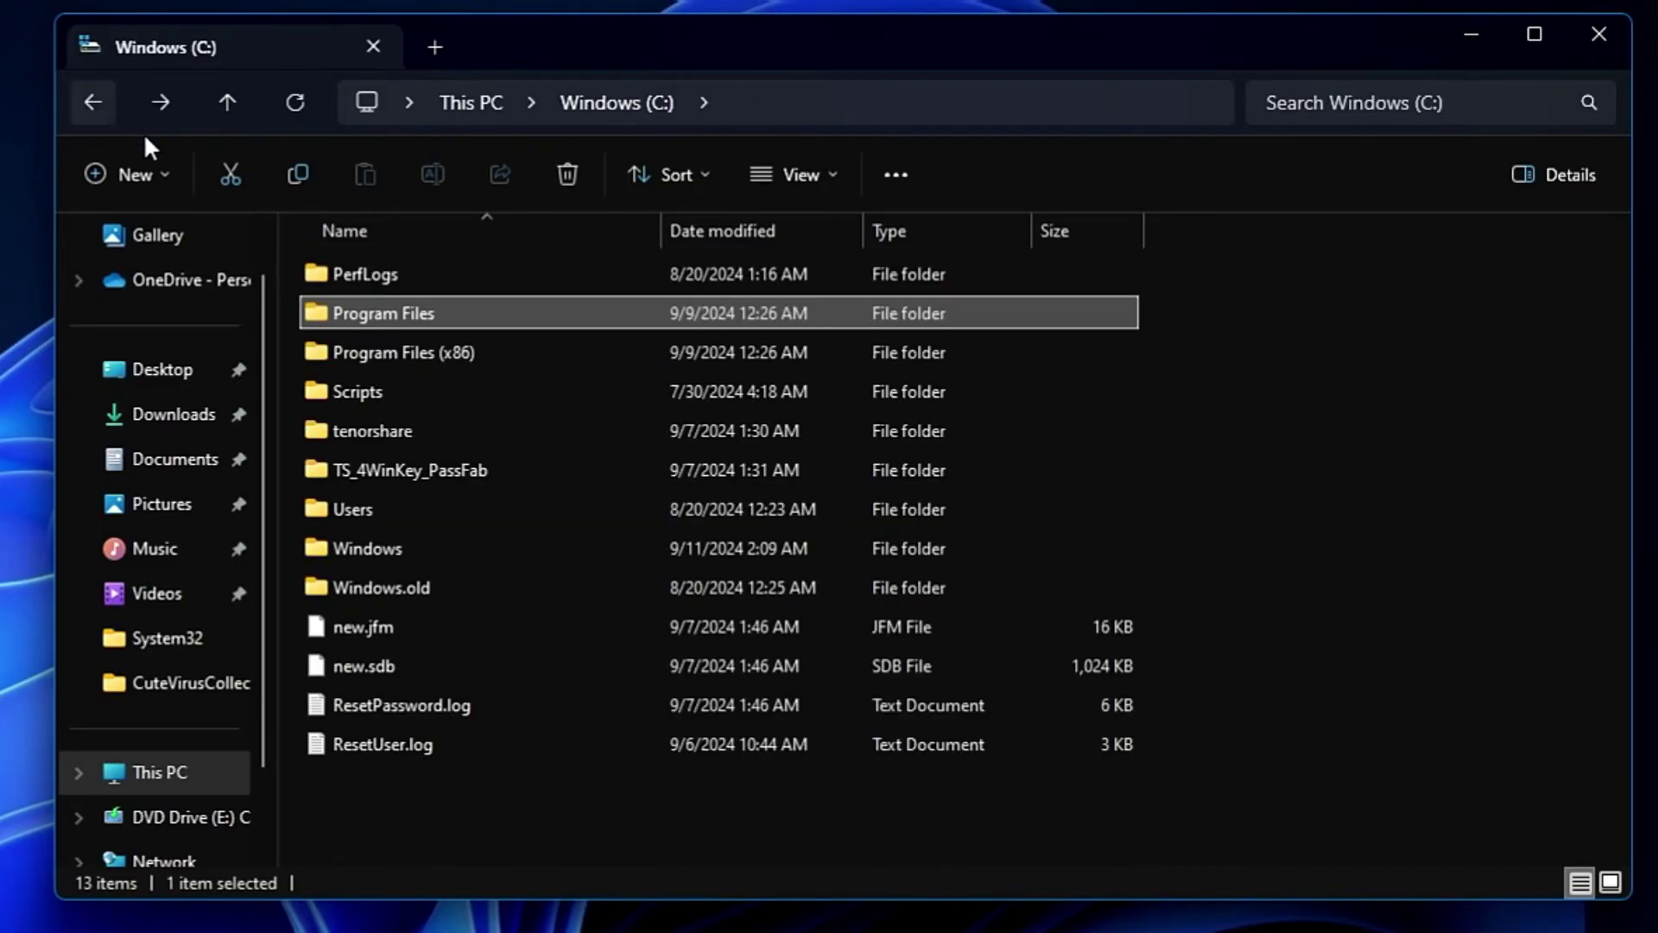
double_click(405, 362)
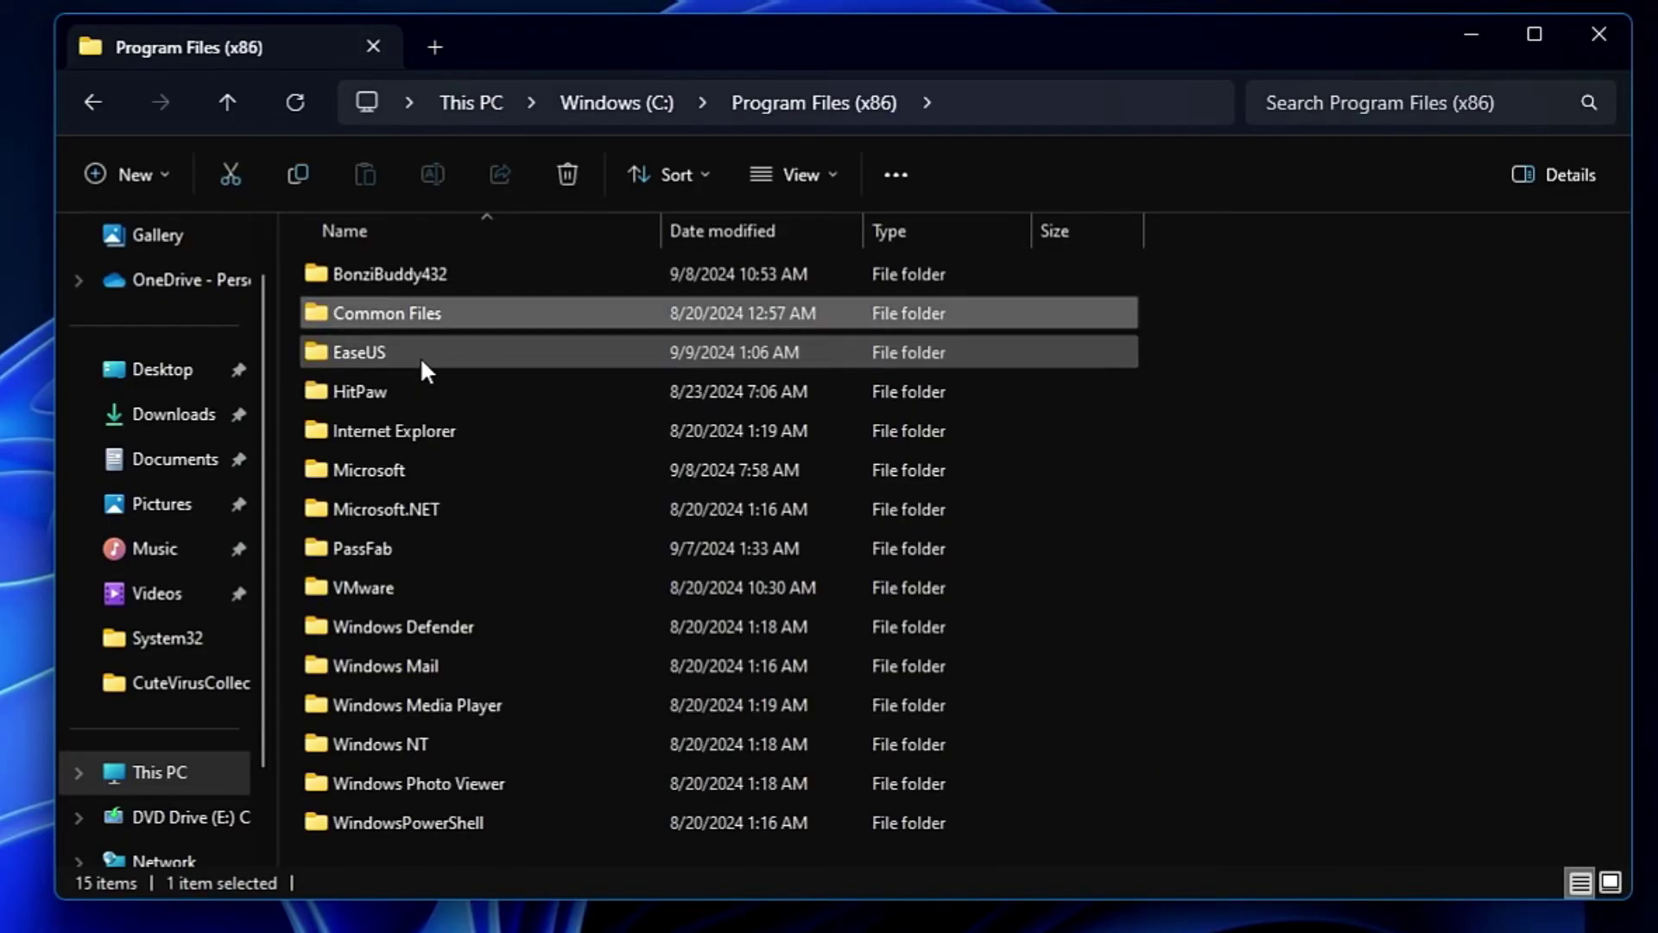
click(422, 363)
right_click(422, 360)
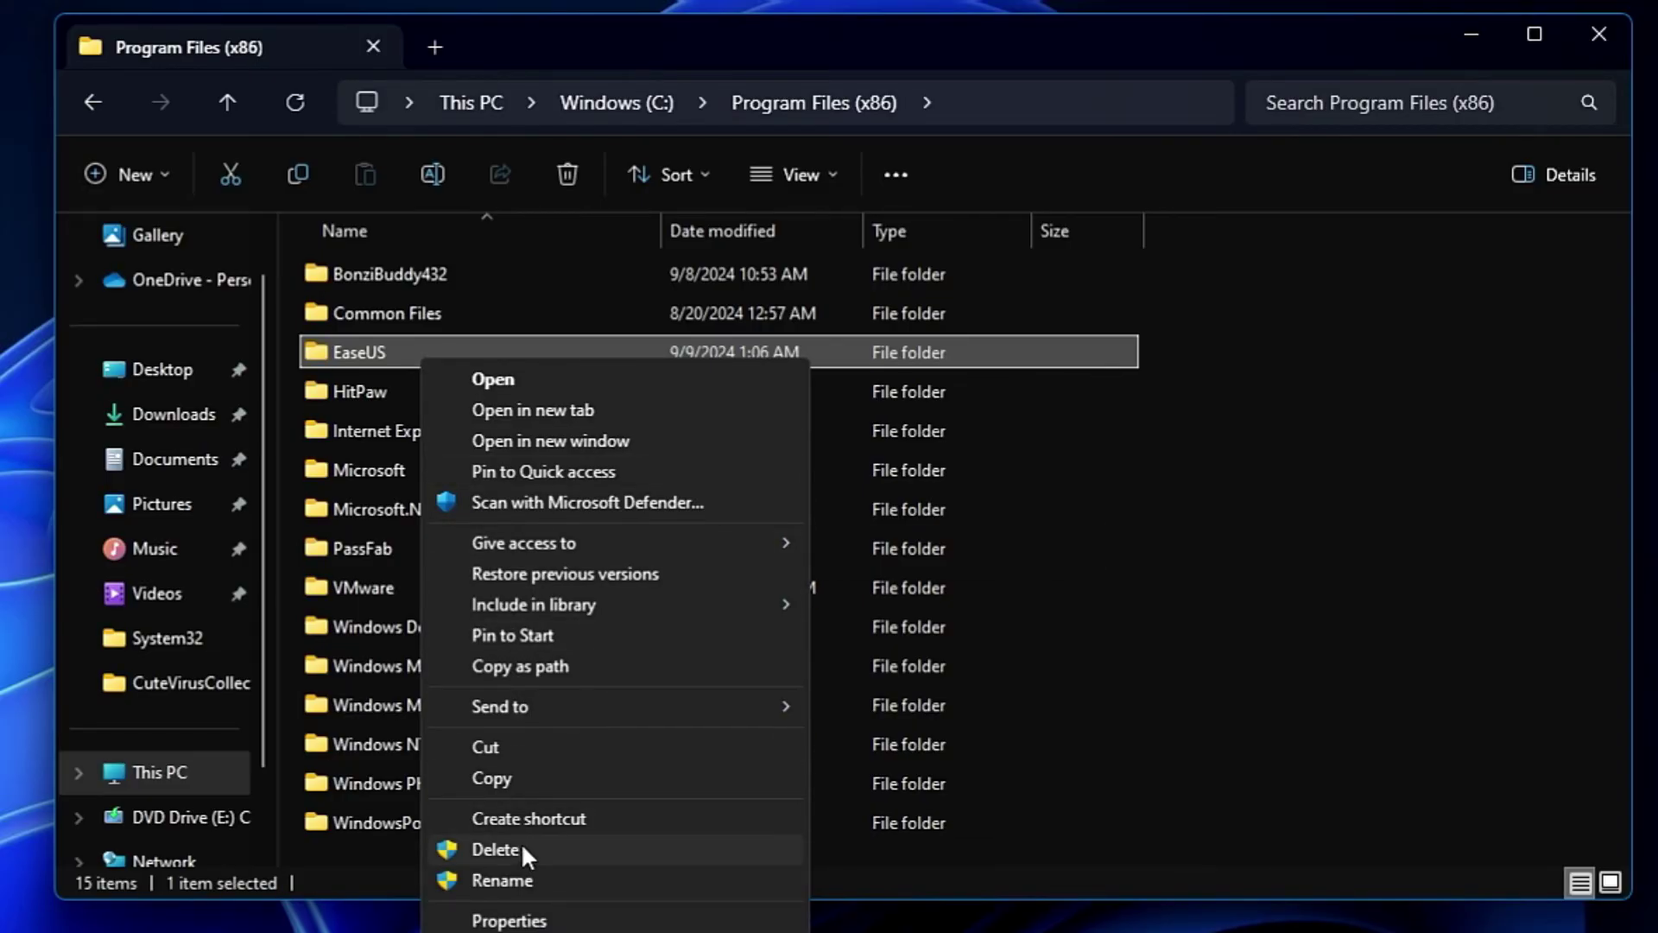
click(1249, 585)
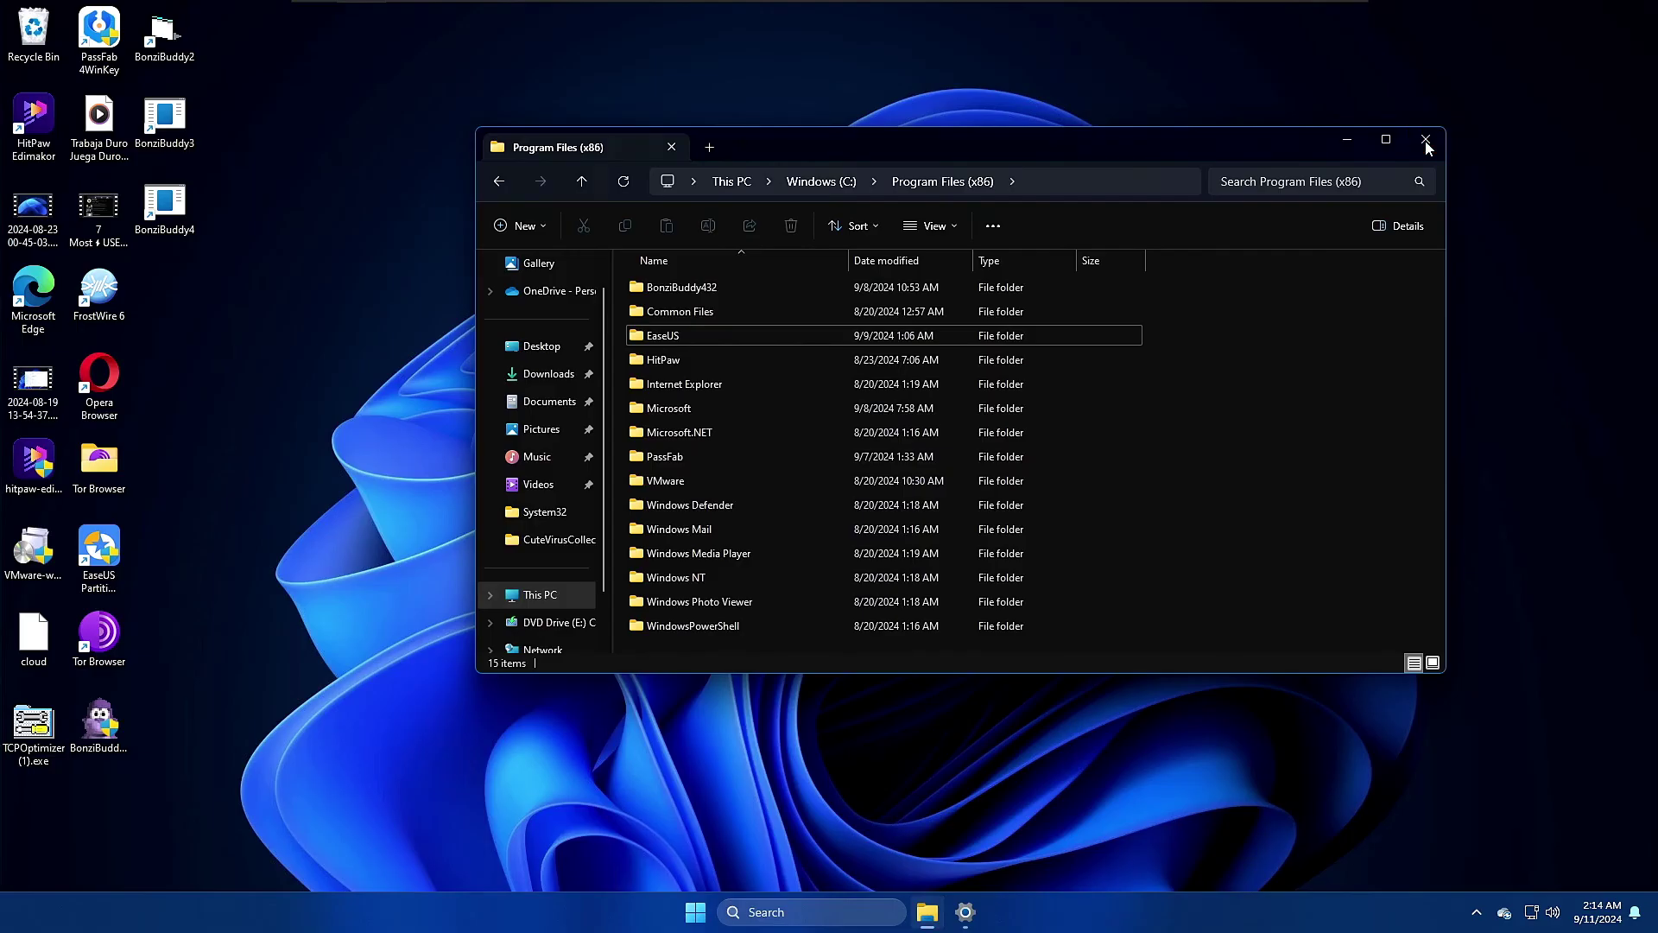
- Close File Explorer and launch regedit from the Run box
click(1598, 33)
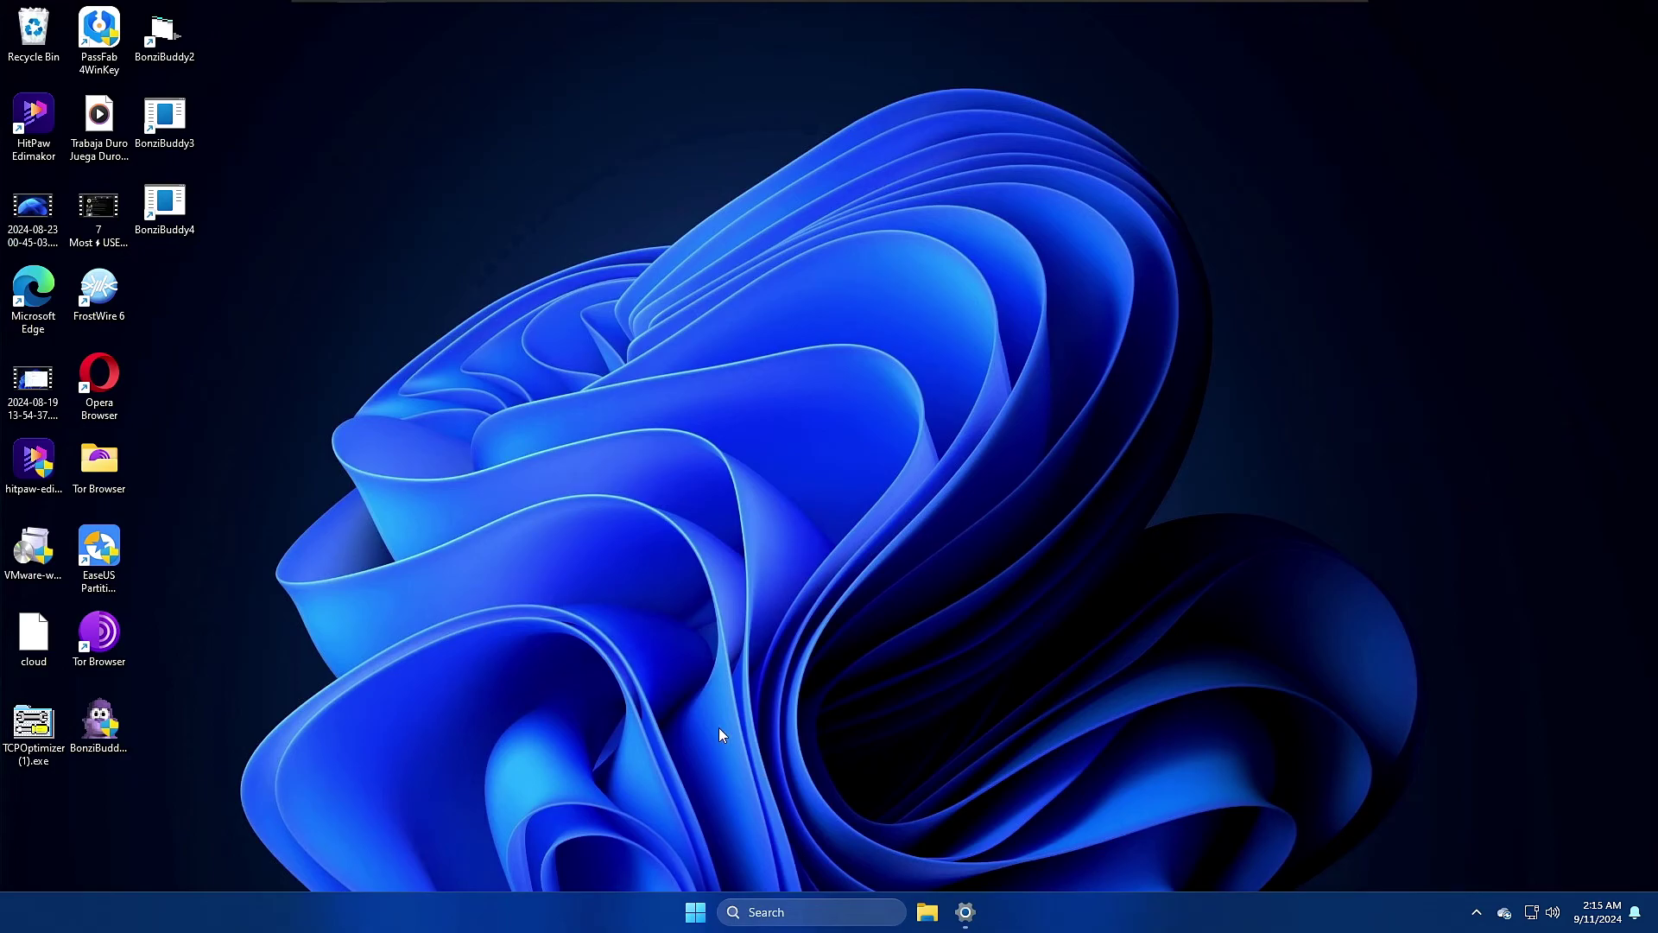
key(super+r)
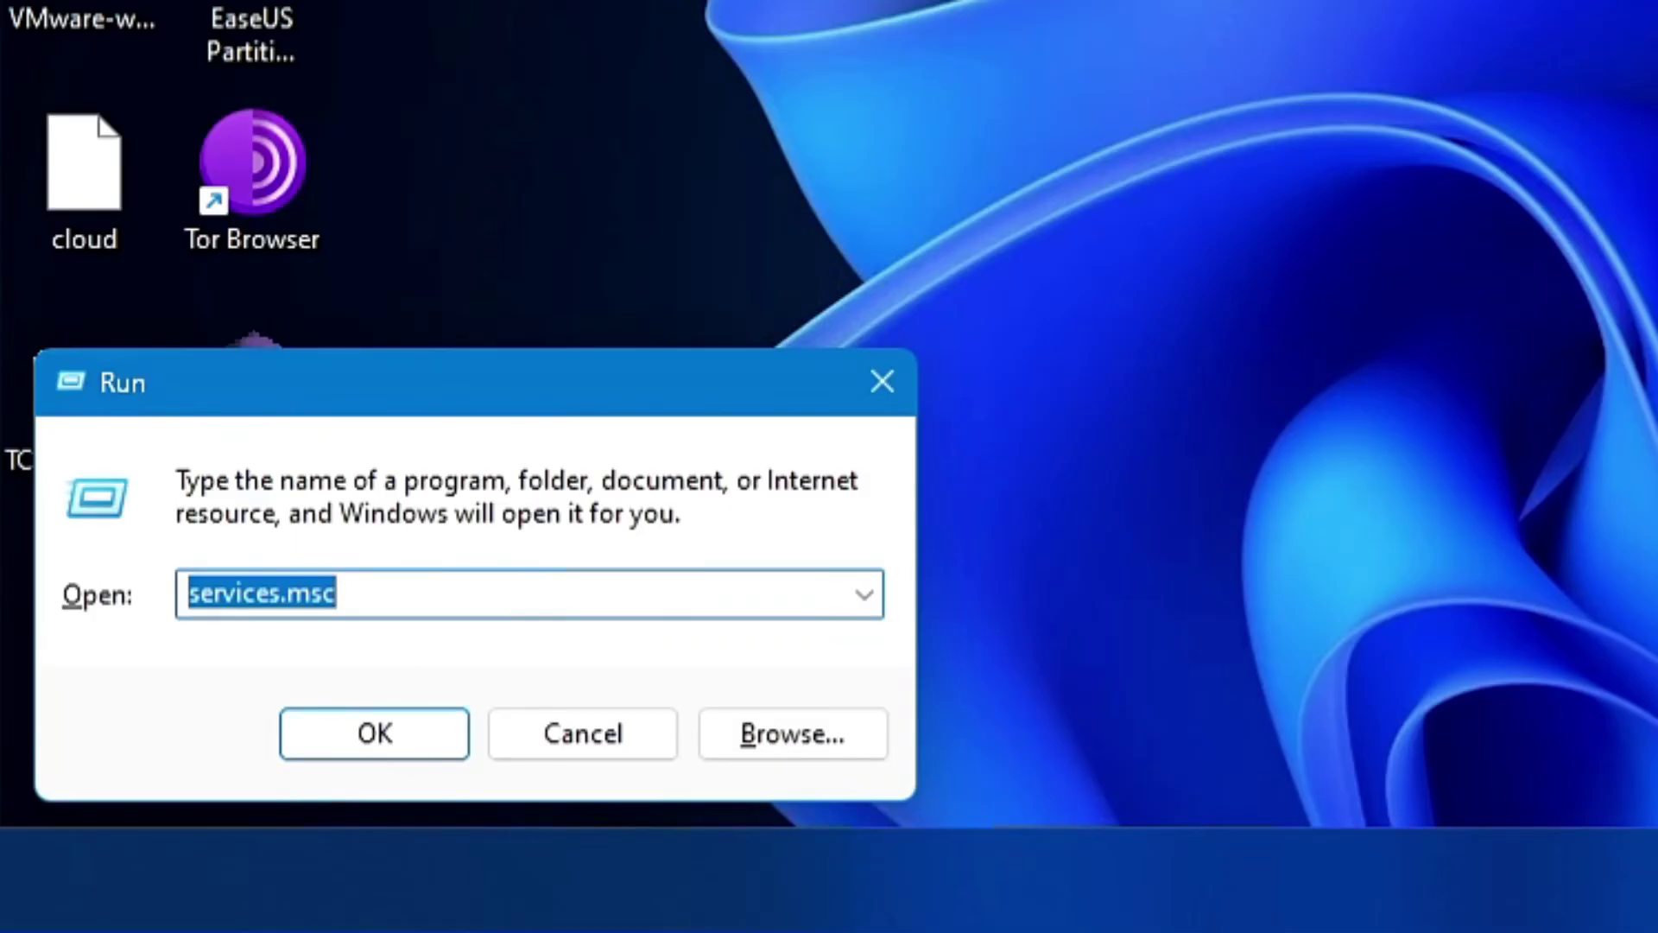
text(regedit)
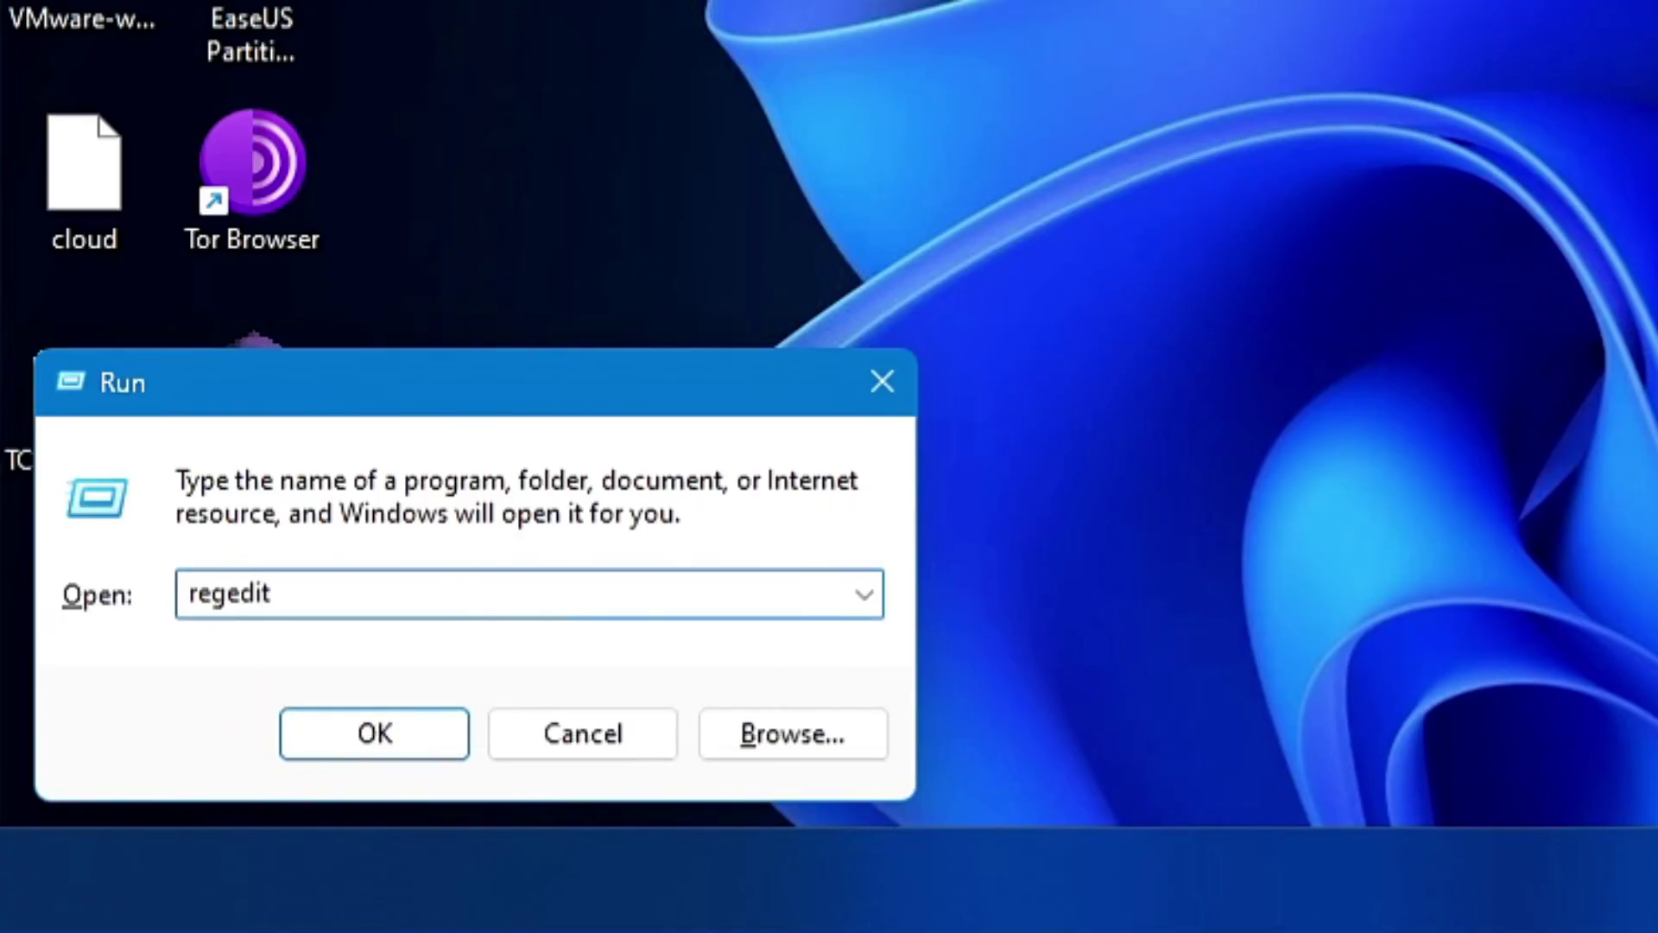
click(391, 728)
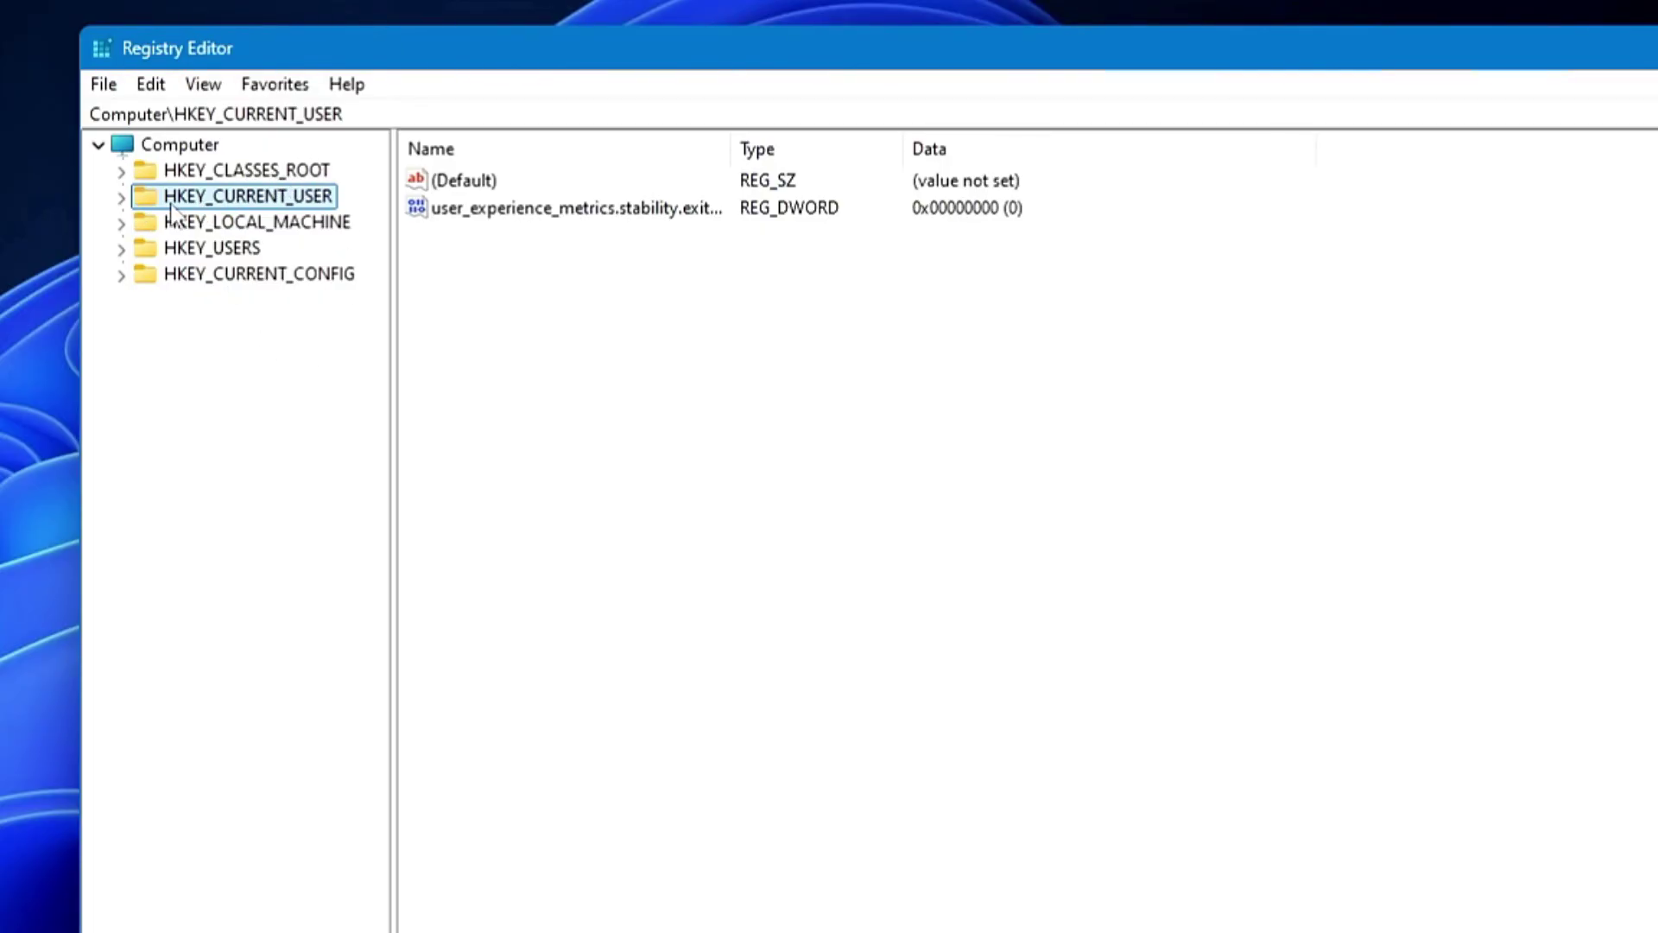
- Delete the Windhawk key under HKEY_LOCAL_MACHINE\SOFTWARE and collapse the tree
double_click(225, 227)
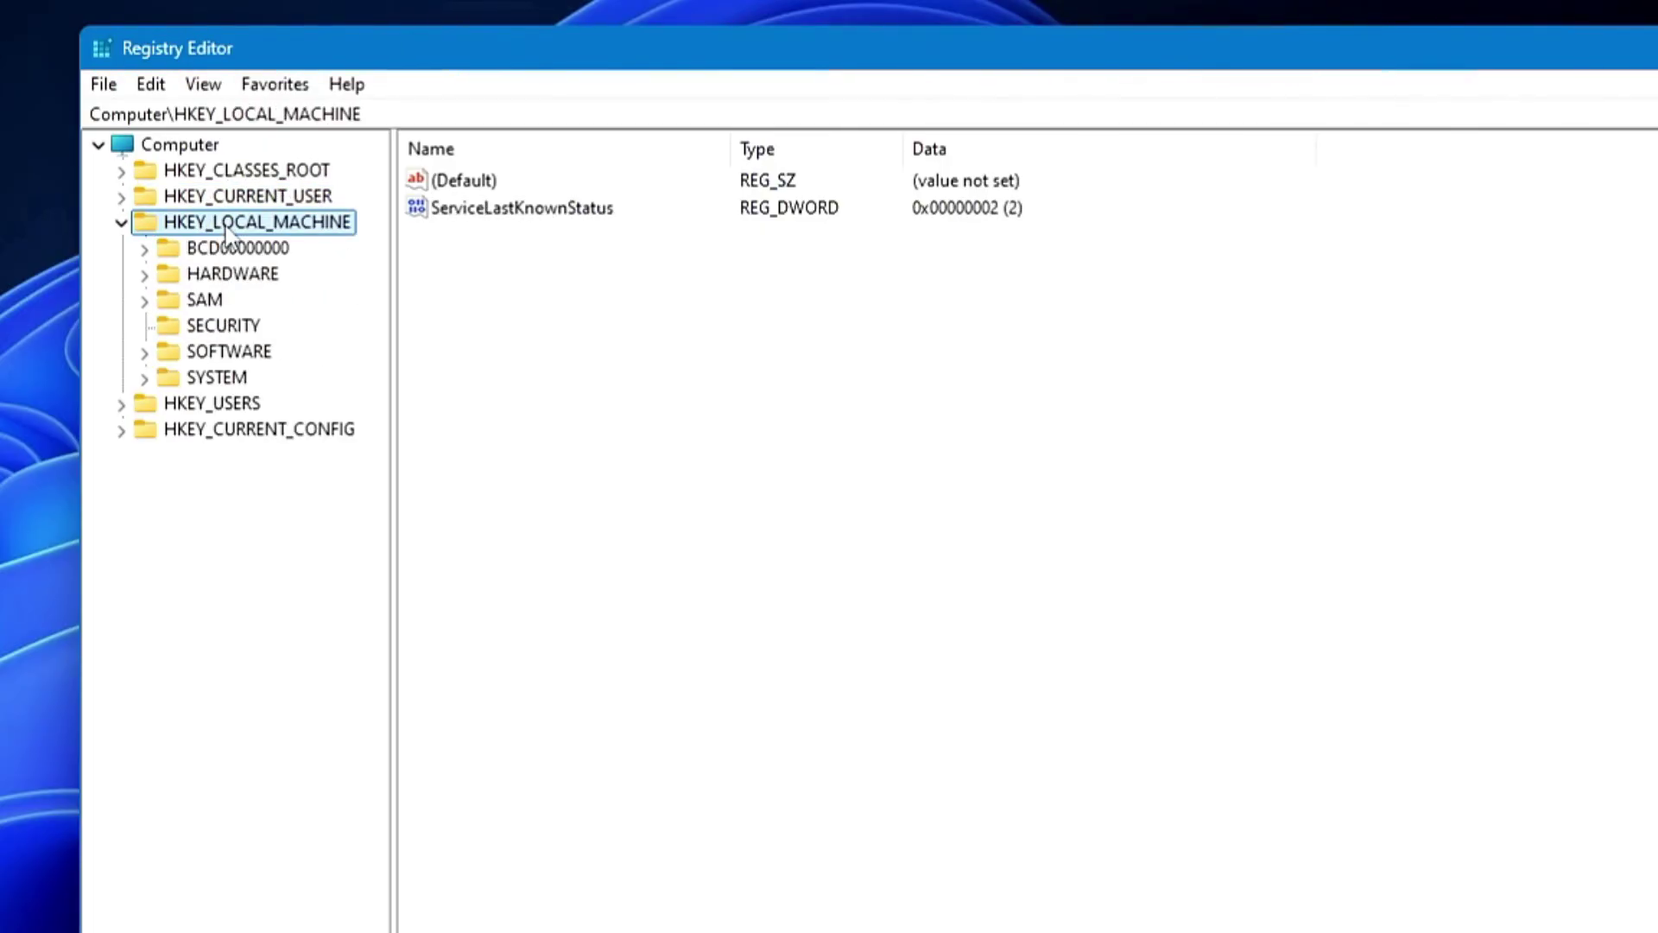
double_click(236, 353)
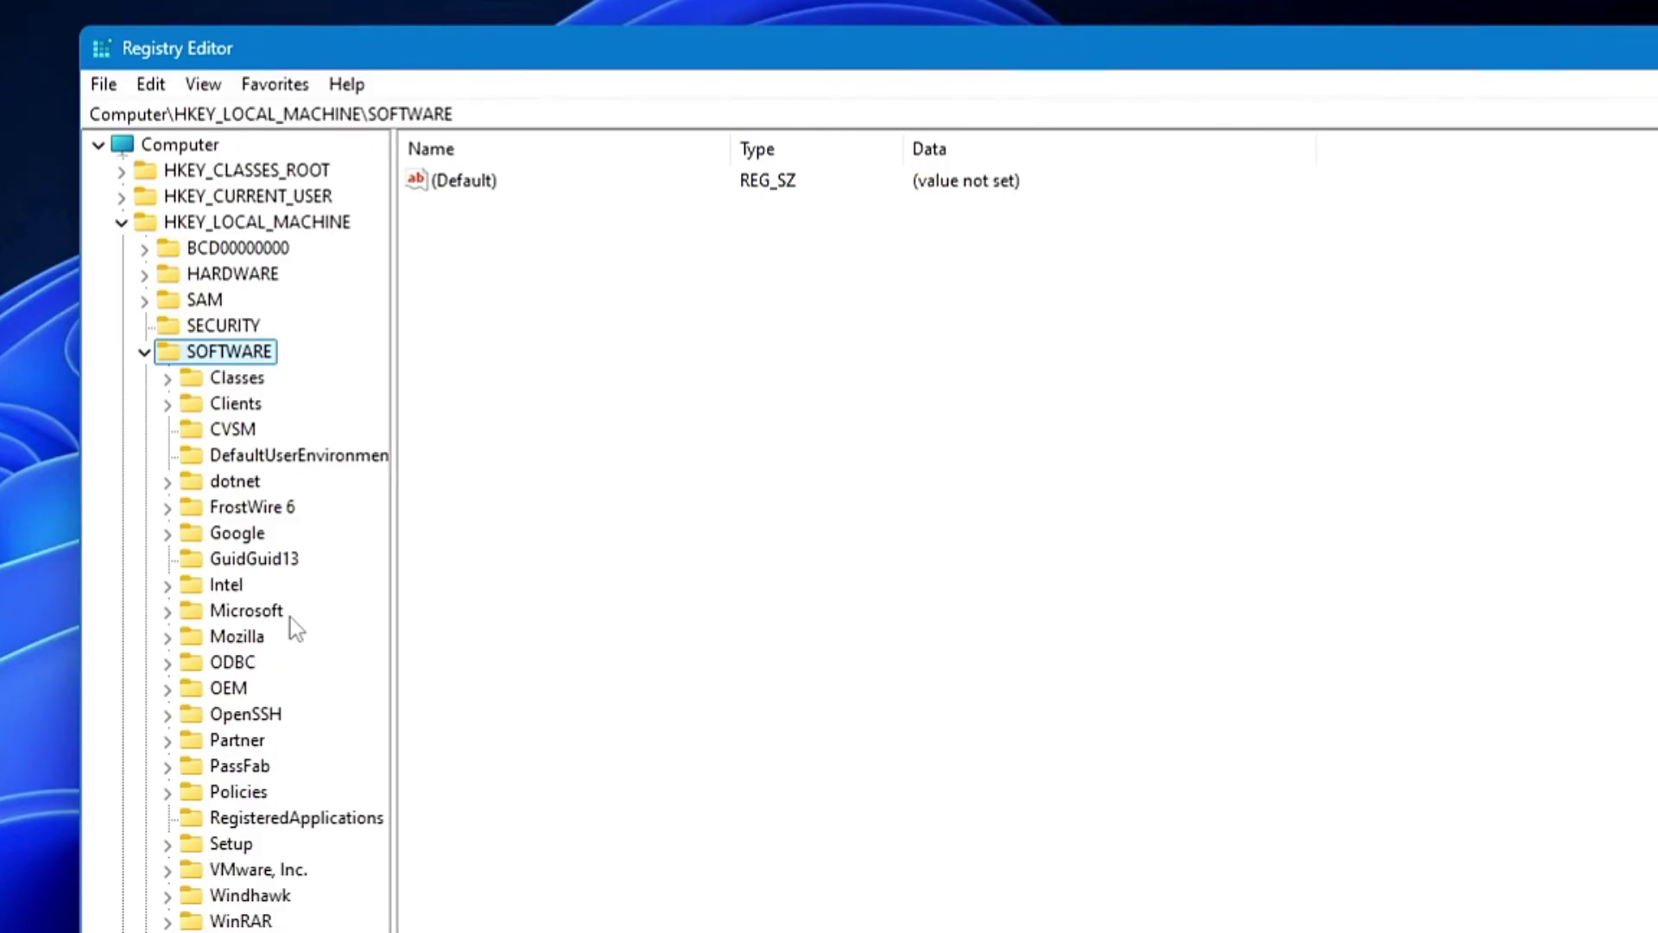
key(f)
click(256, 898)
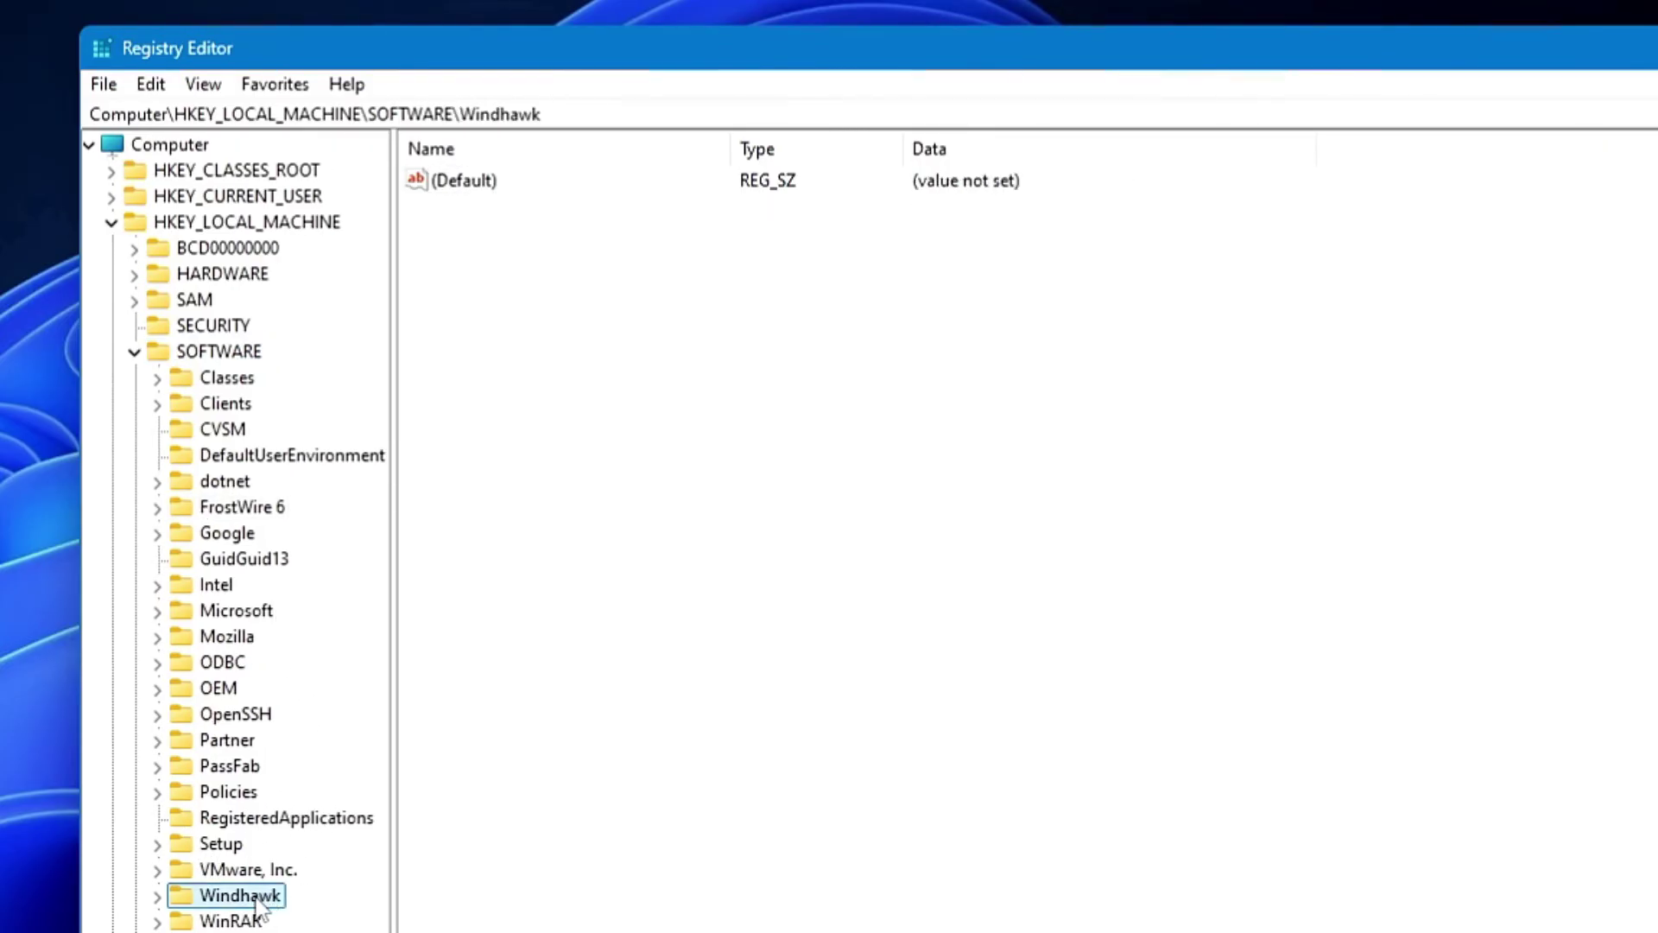
right_click(259, 901)
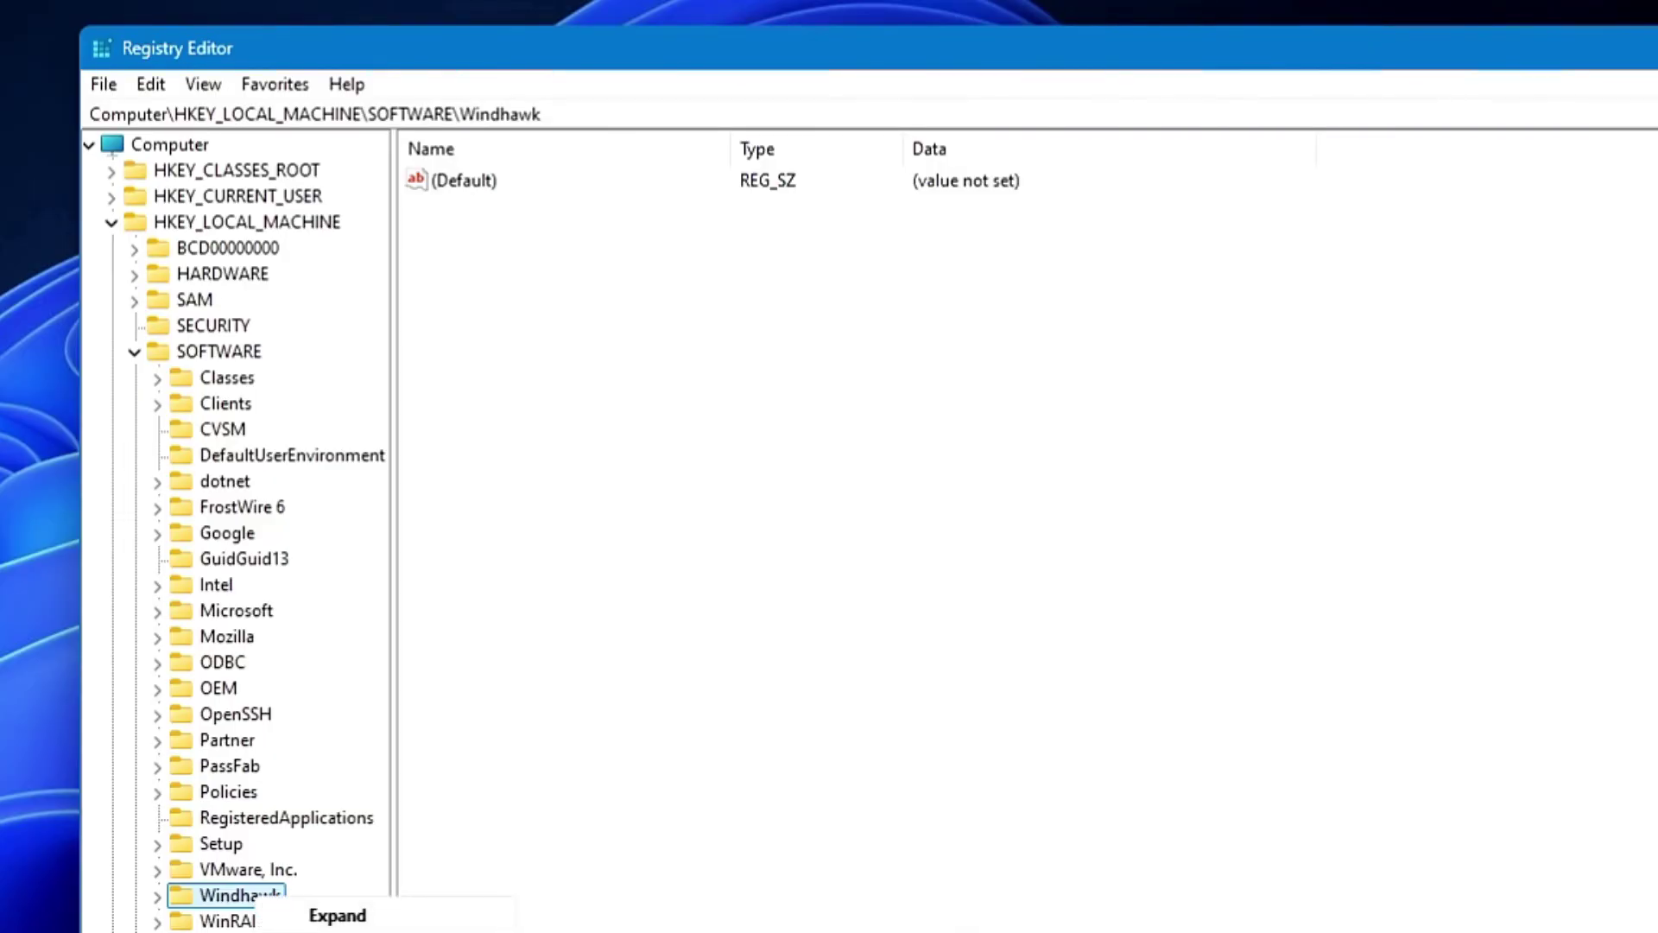
key(d)
click(735, 542)
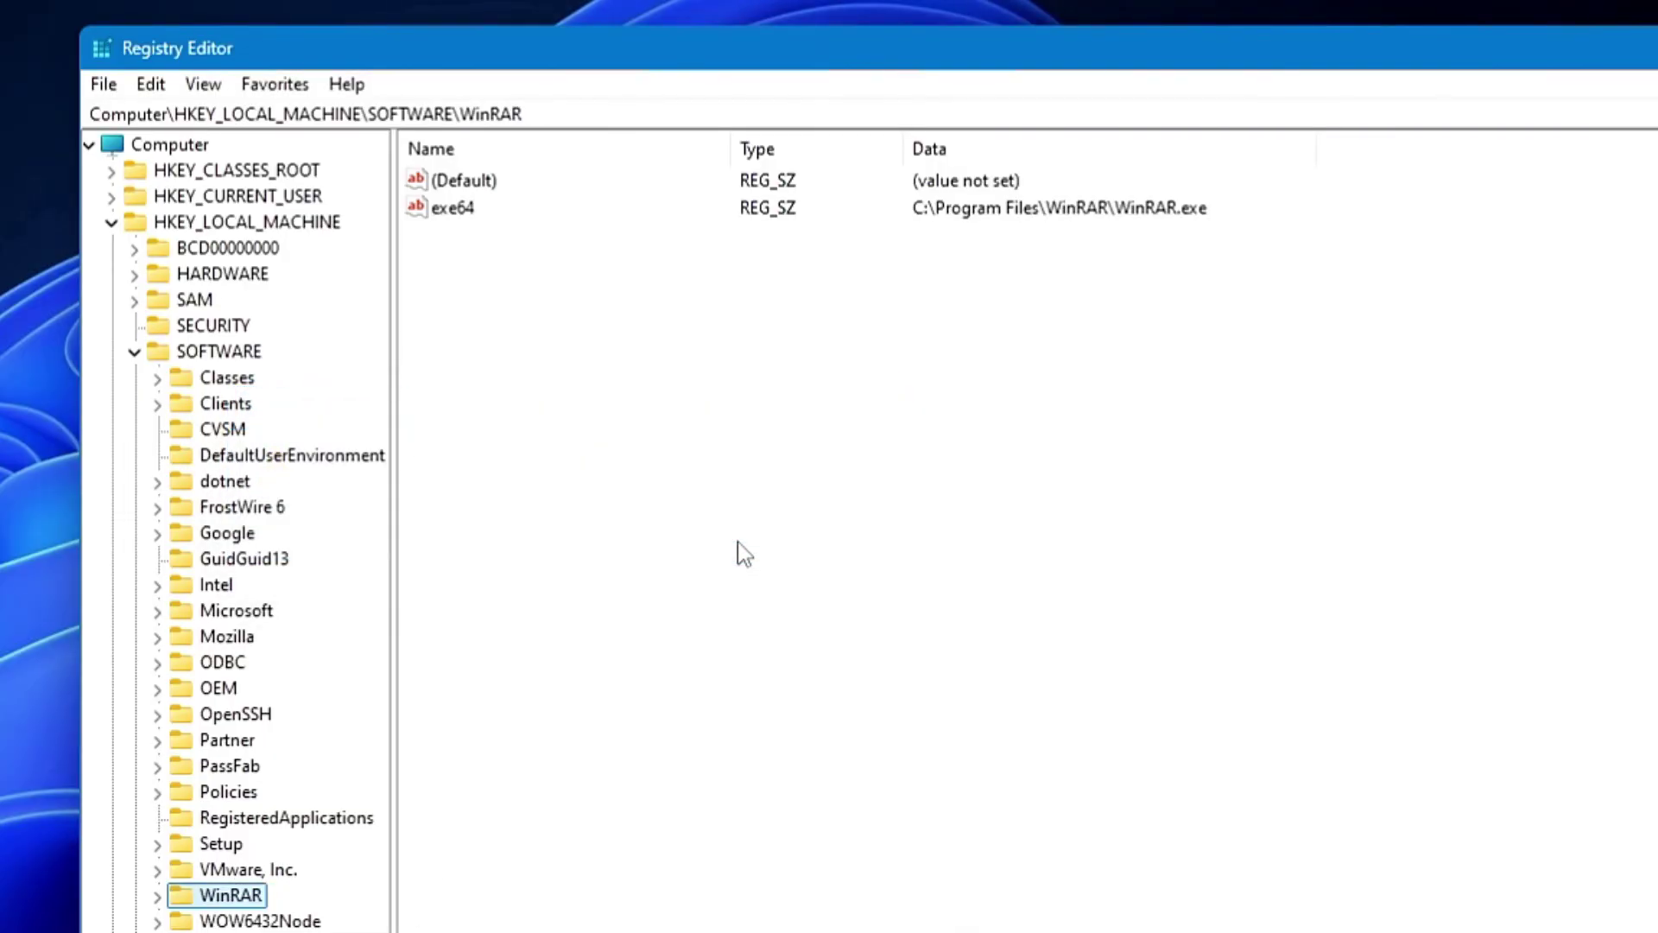
click(134, 352)
click(122, 224)
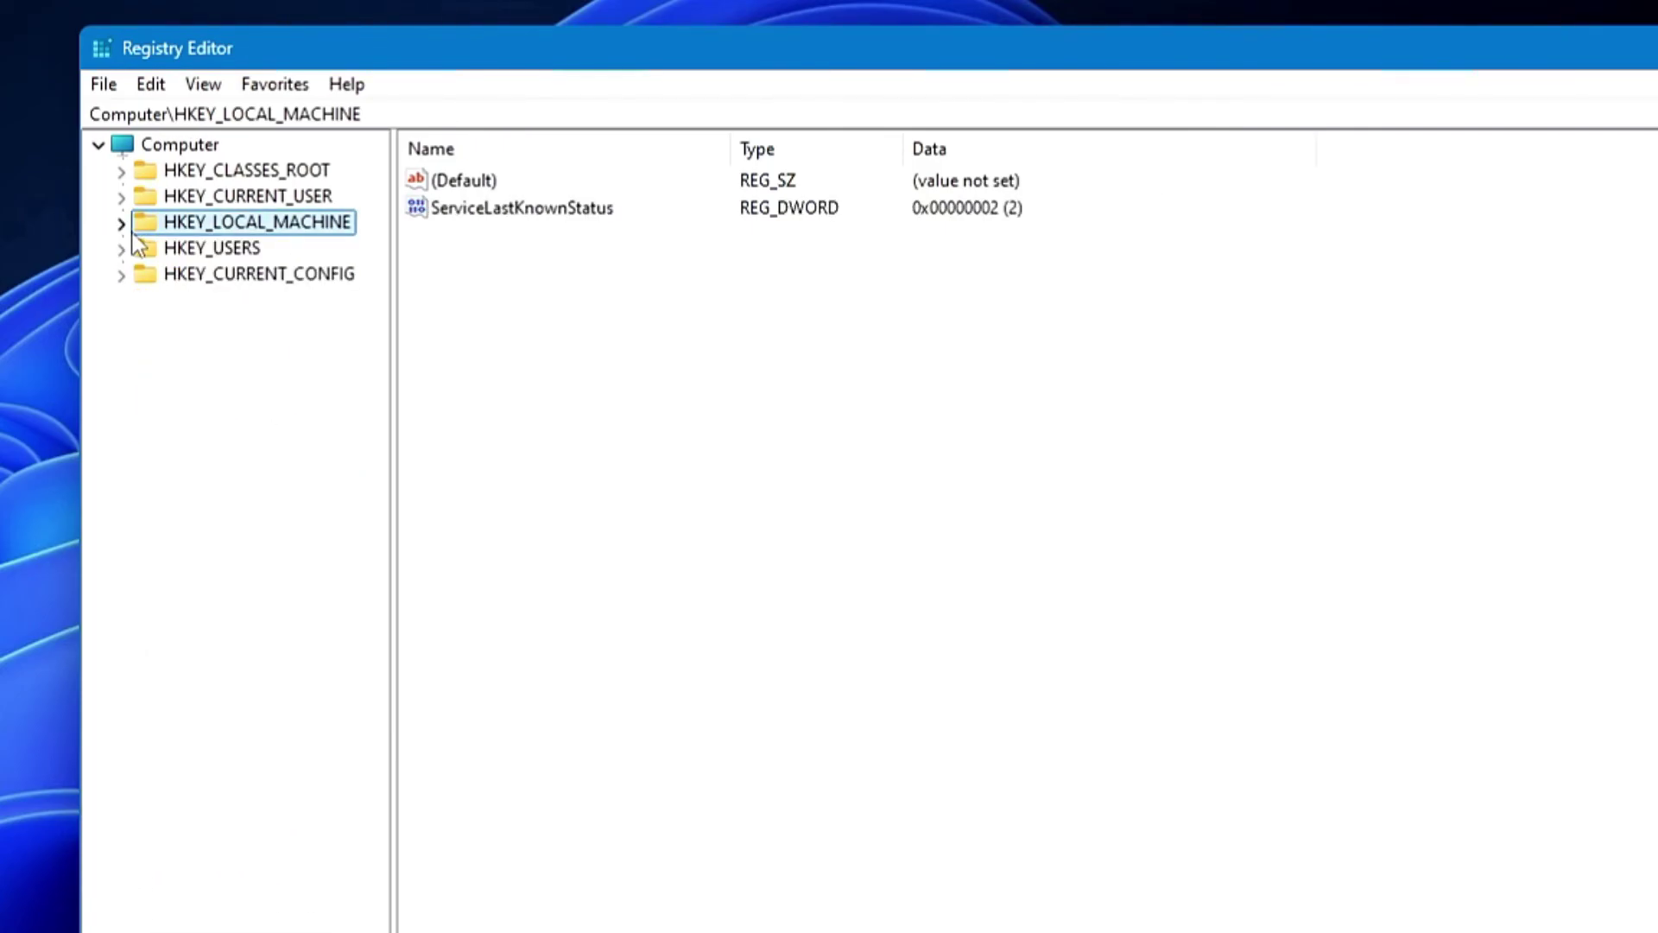
- Expand HKEY_LOCAL_MACHINE > SYSTEM > CurrentControlSet down to the Services key
double_click(252, 226)
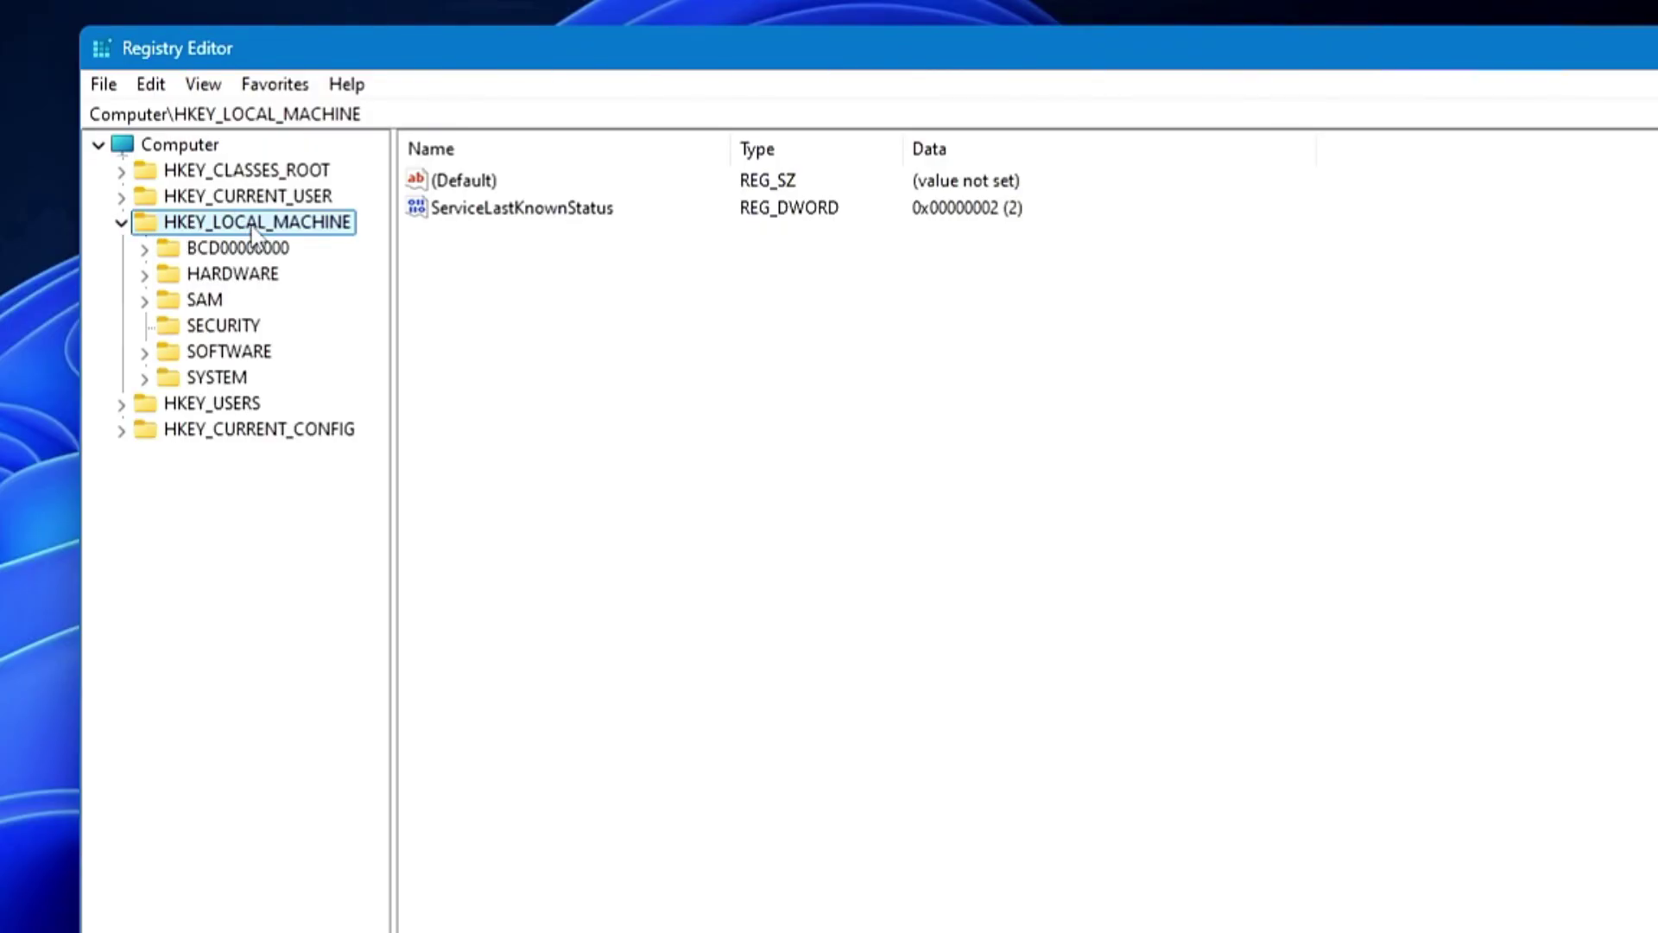
click(228, 384)
double_click(229, 384)
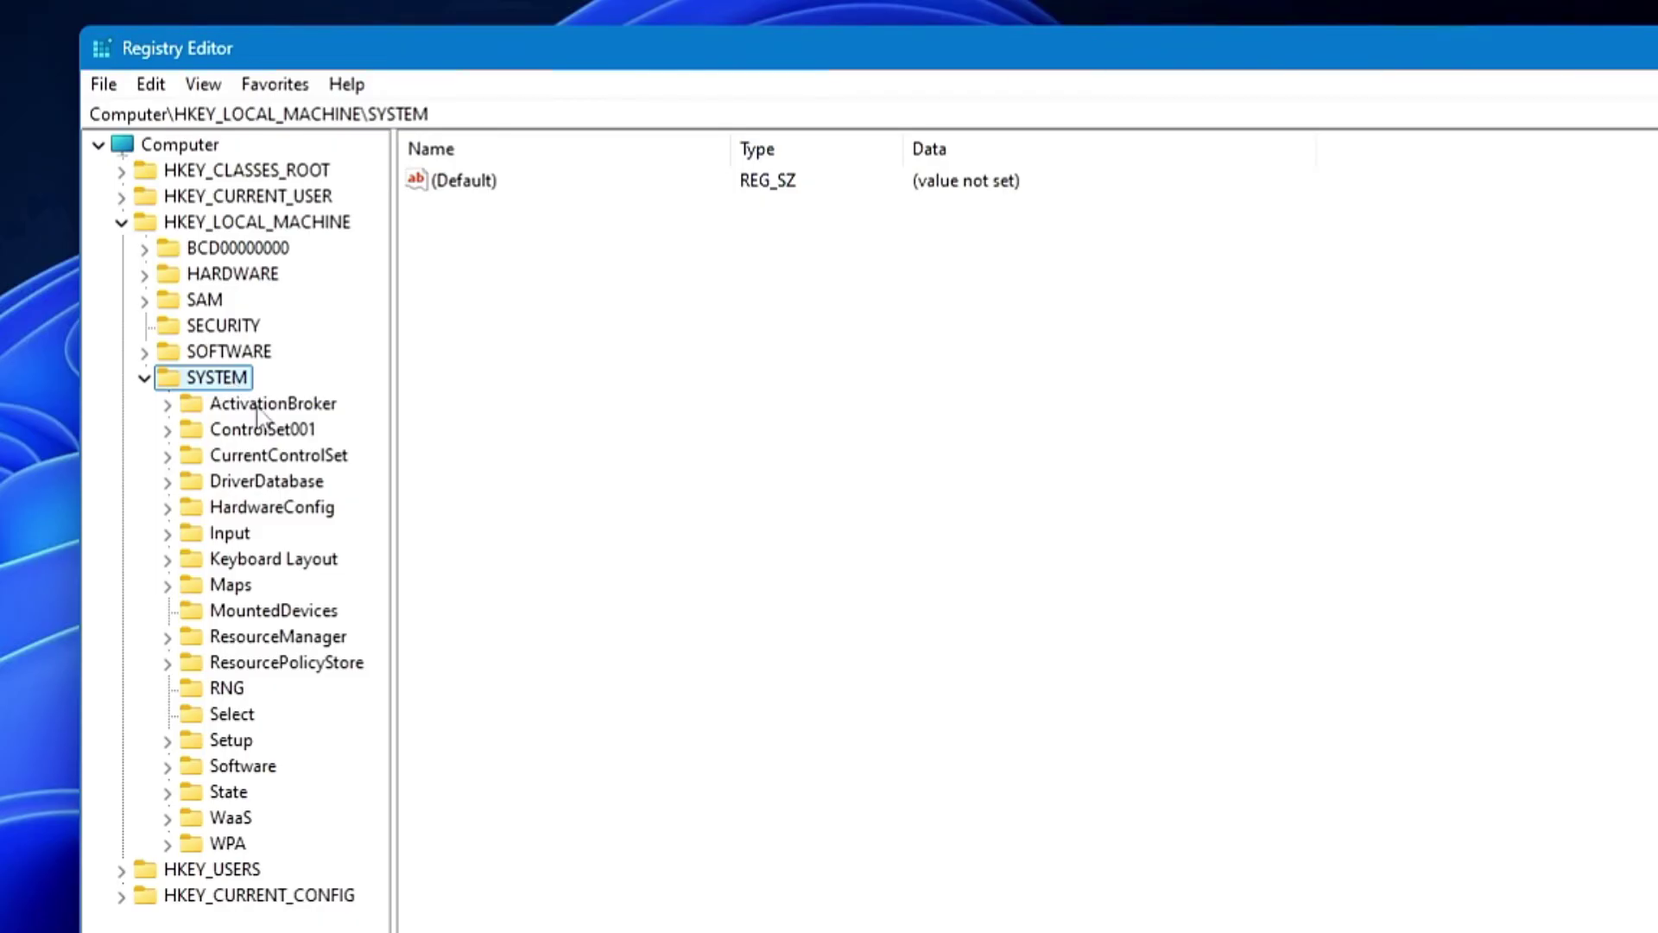
double_click(274, 458)
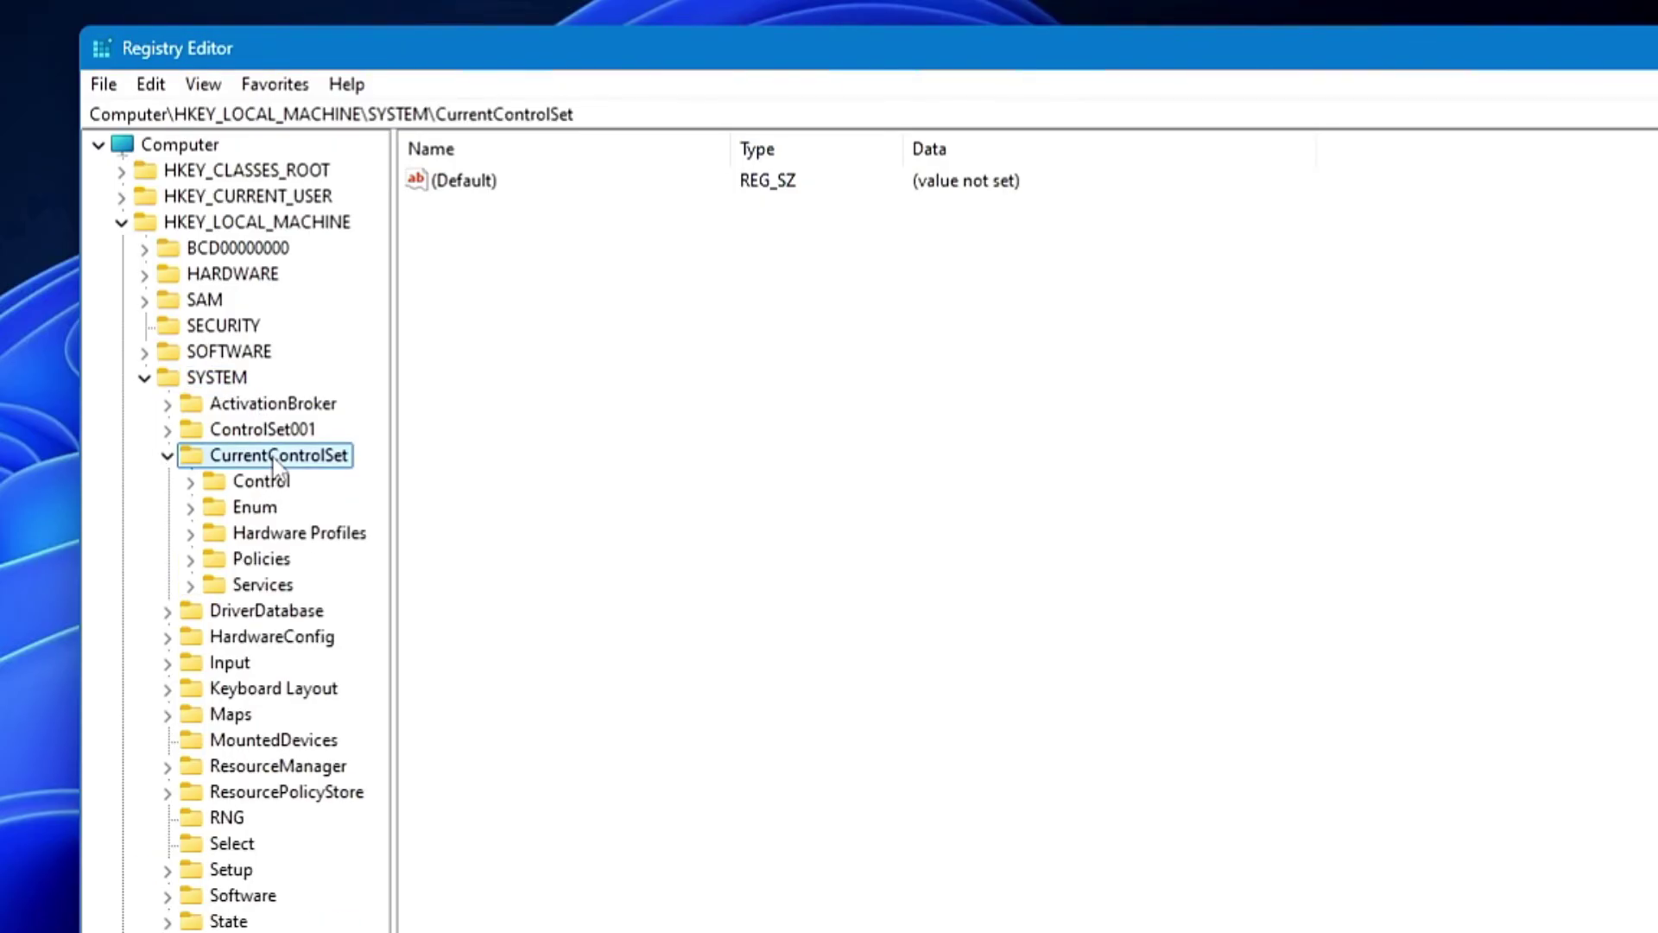
click(265, 584)
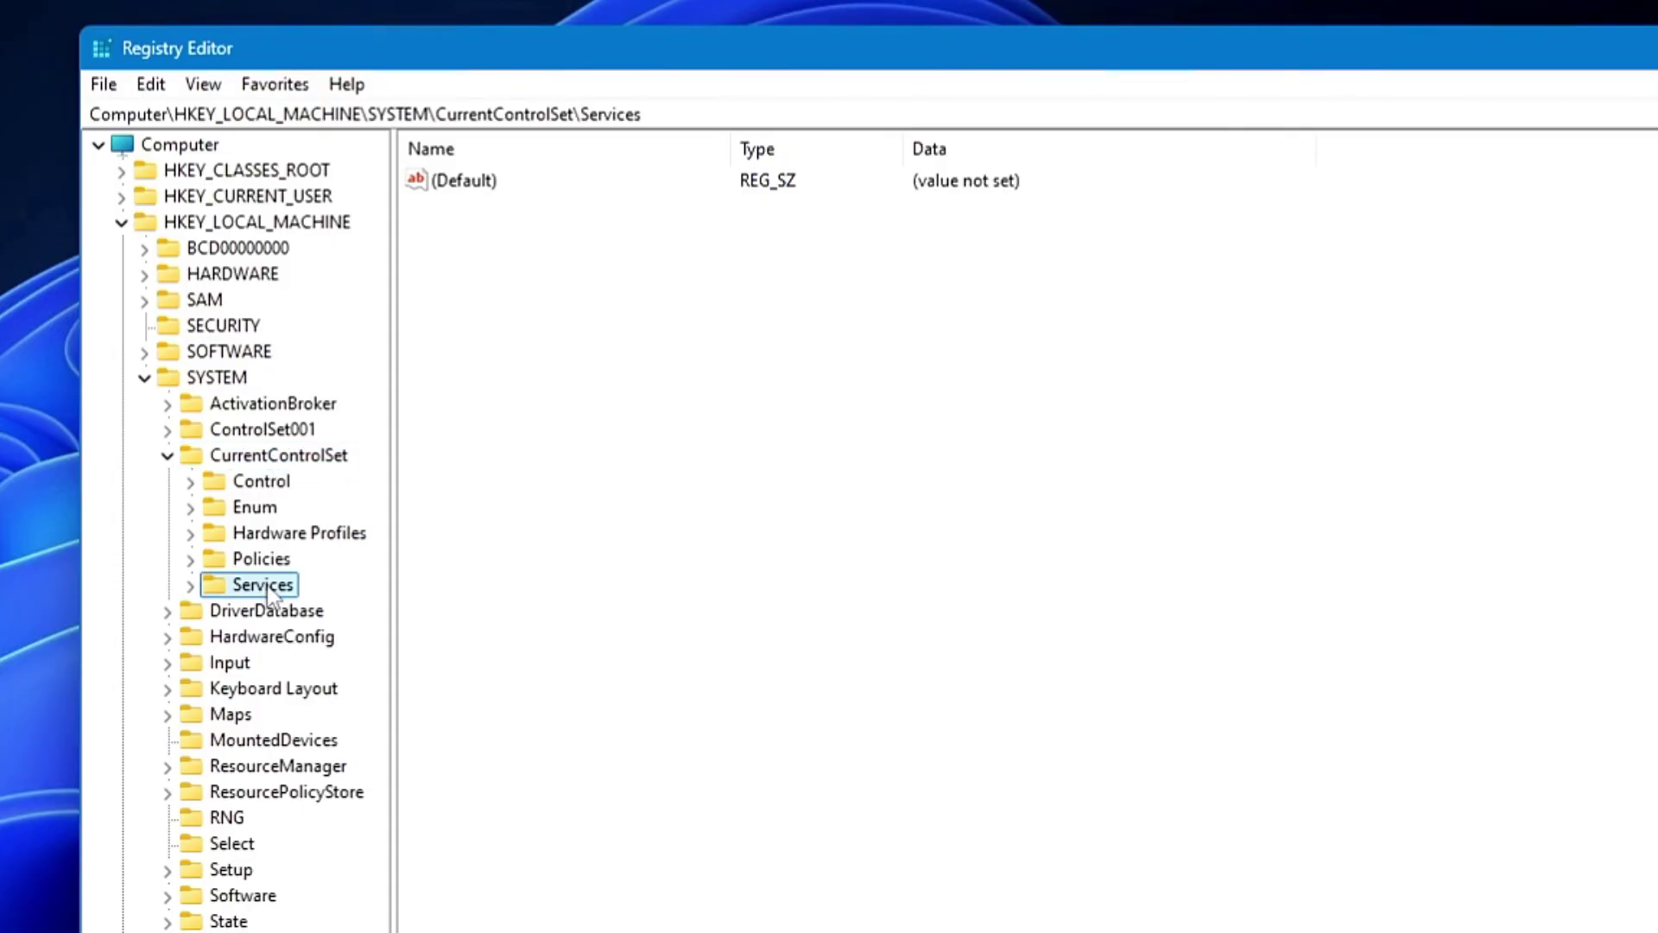
double_click(265, 583)
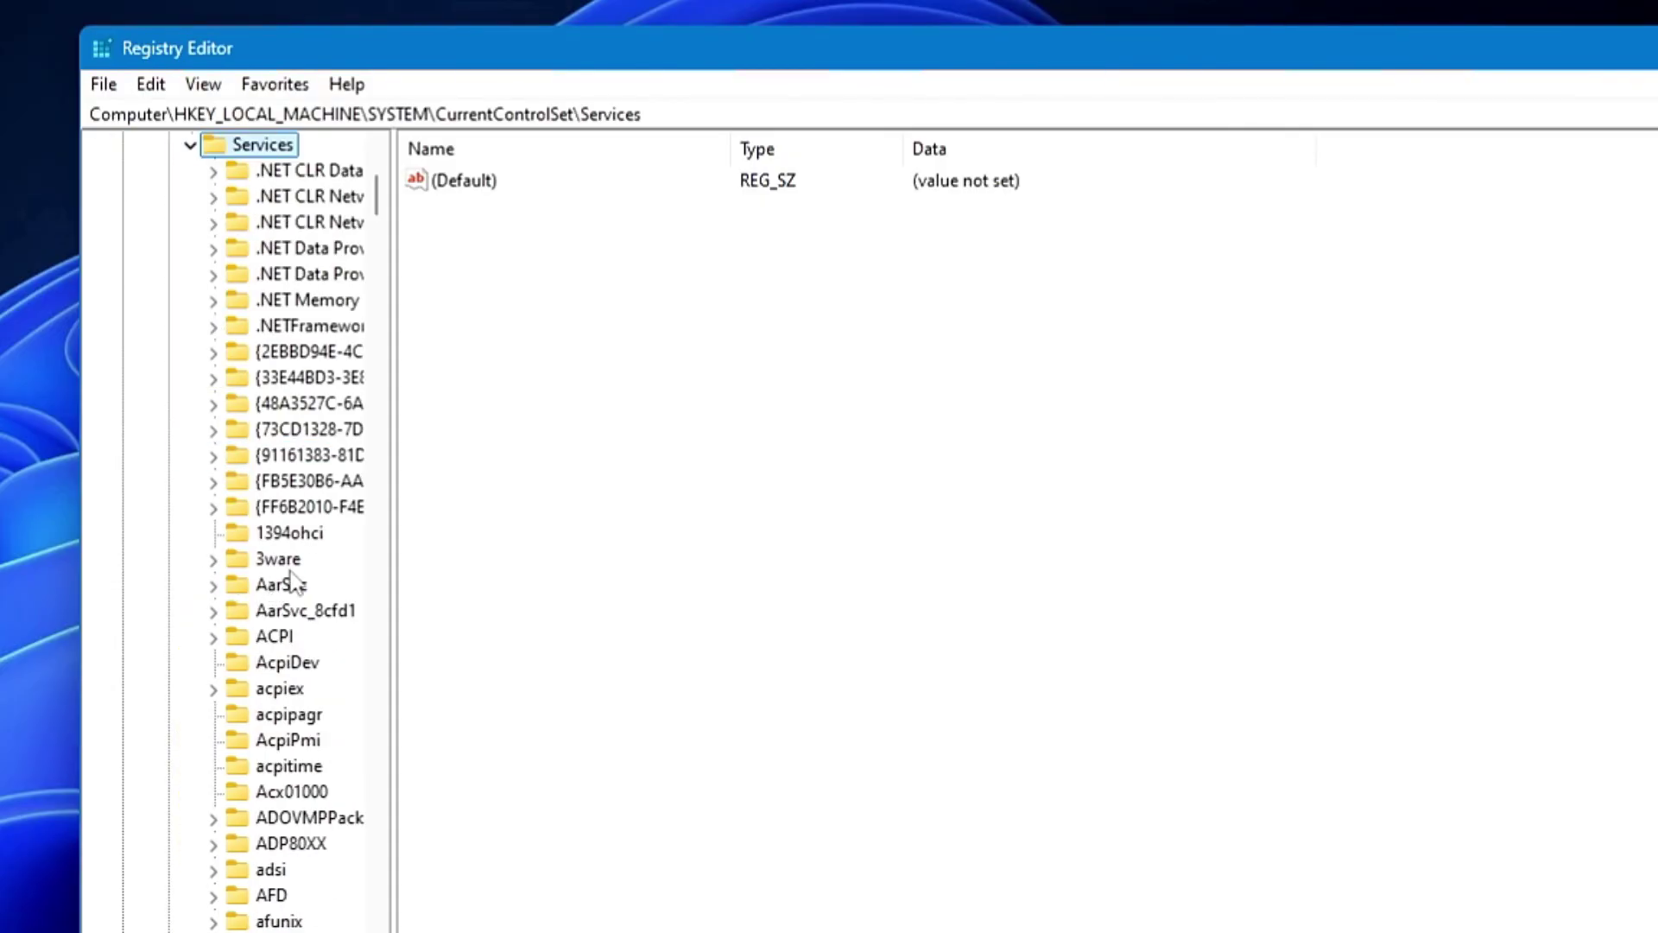
- Jump to the W services and select WpnUserService to list its values
click(290, 568)
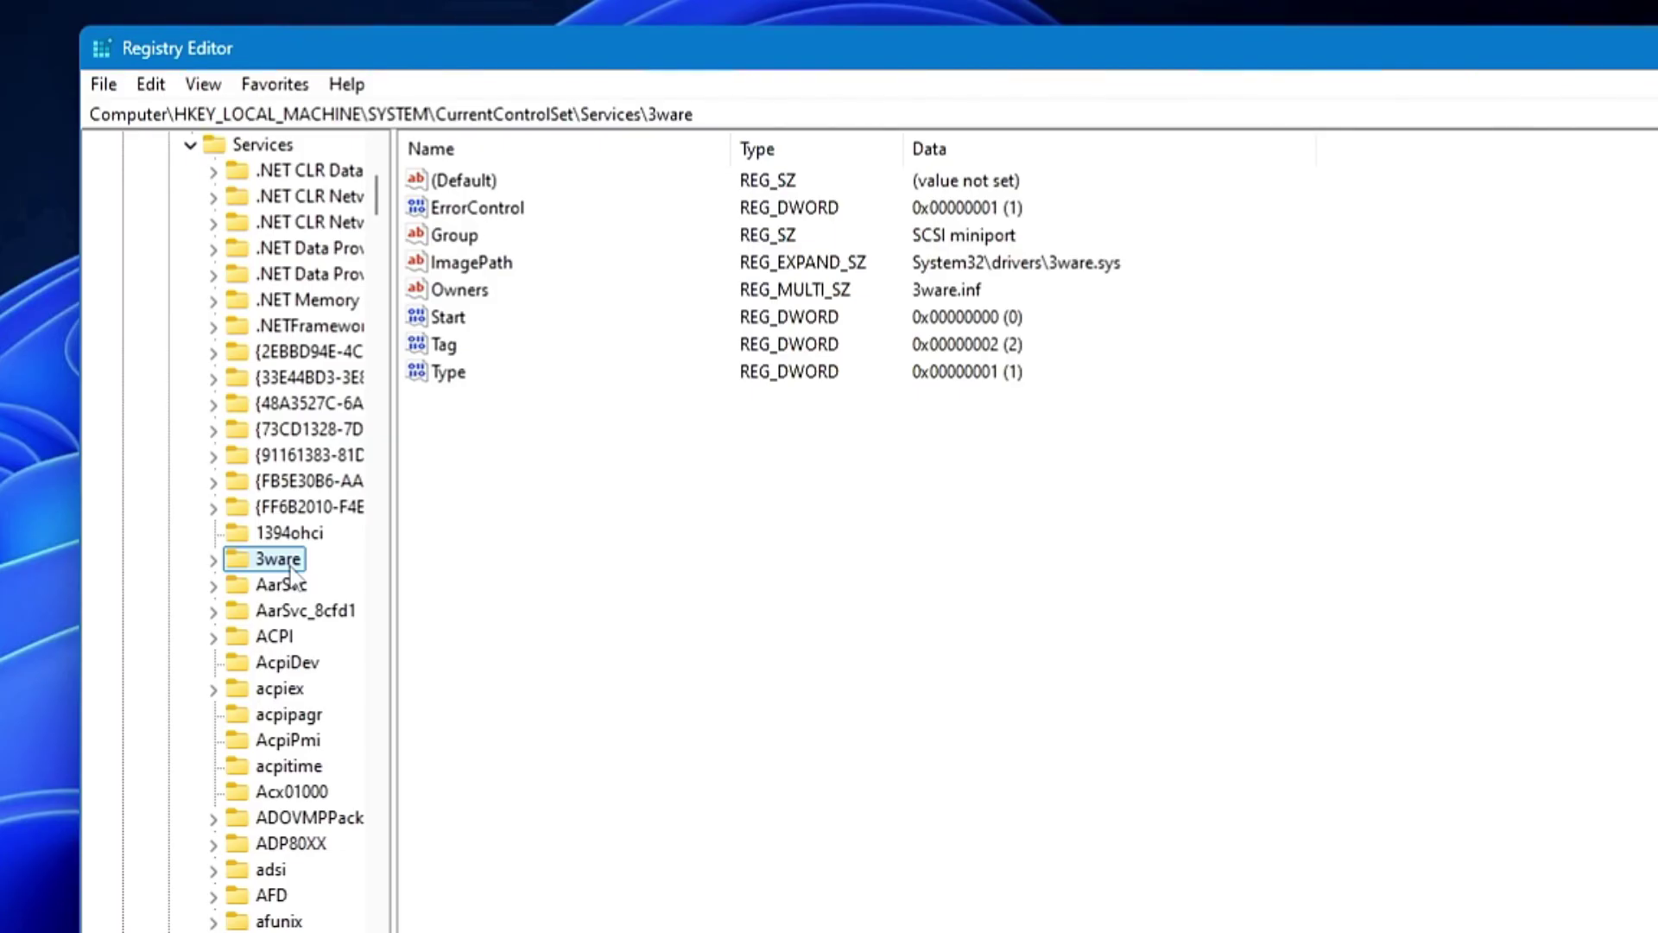
key(w)
scroll(285, 596, down, 3)
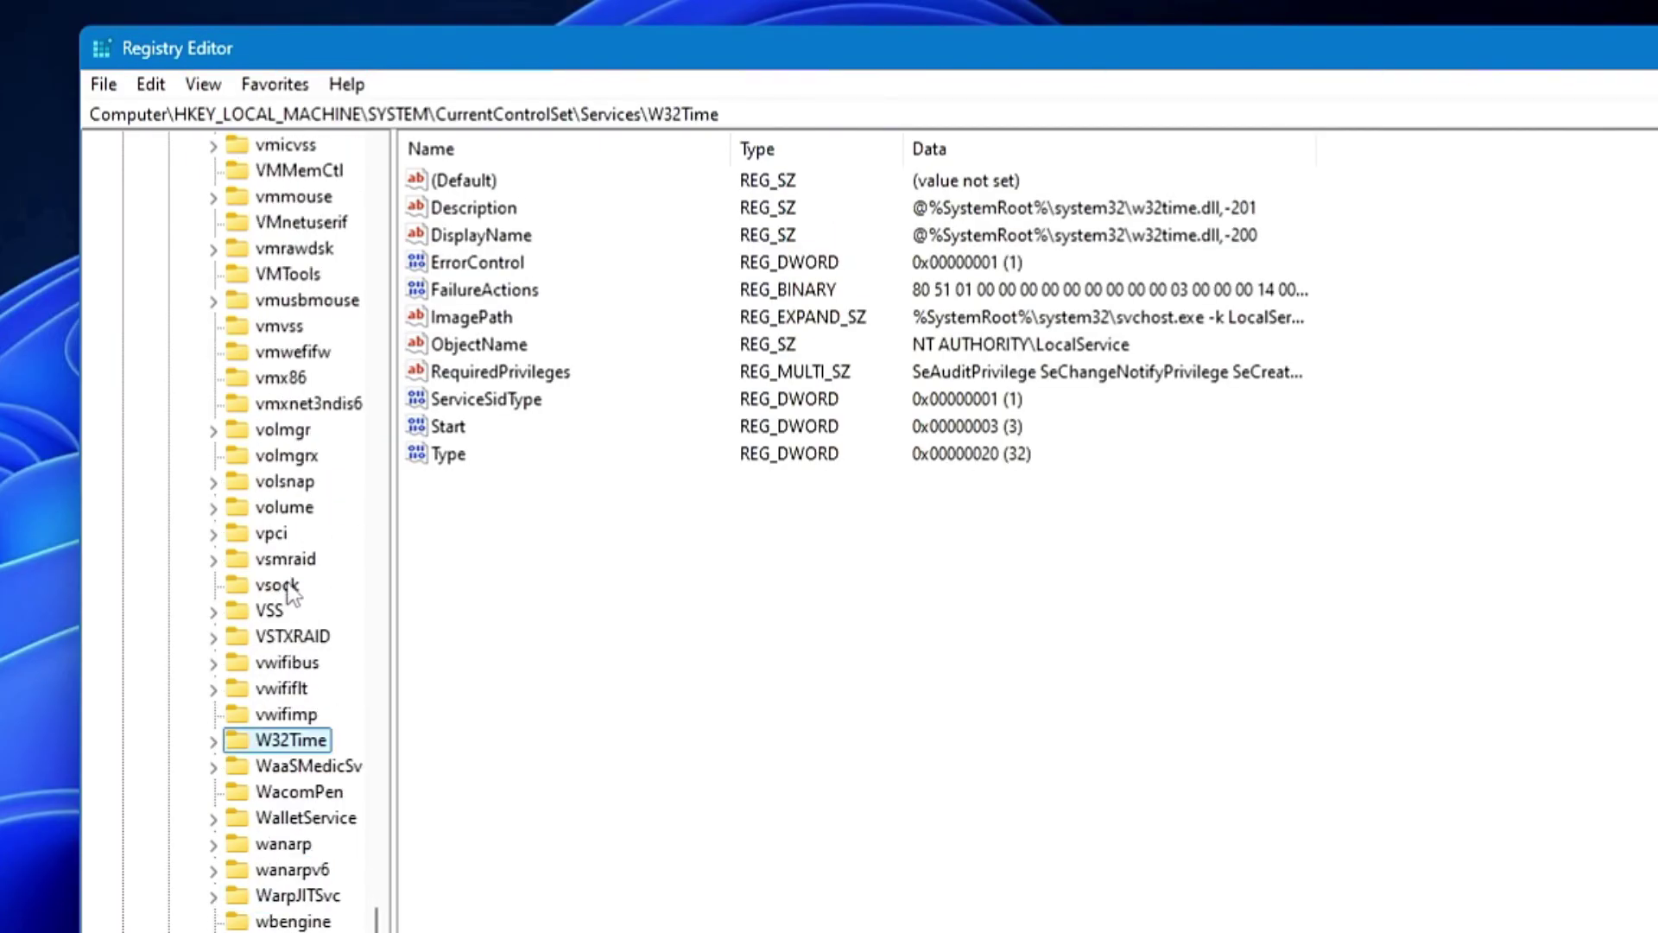
scroll(291, 842, down, 3)
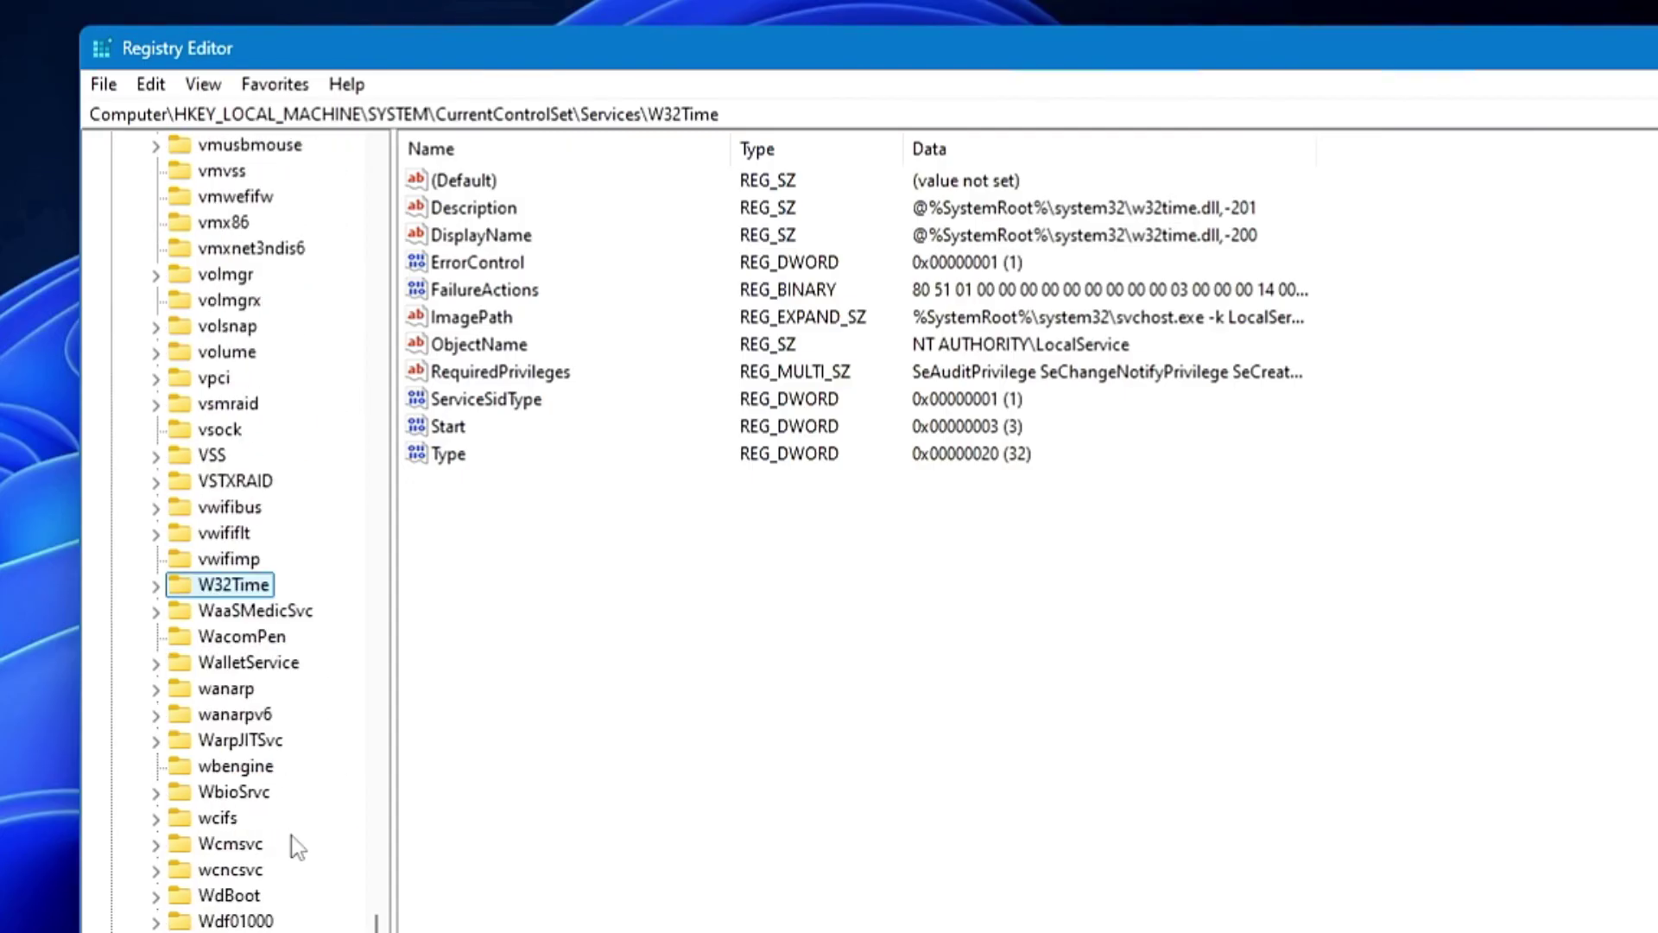
scroll(291, 827, down, 13)
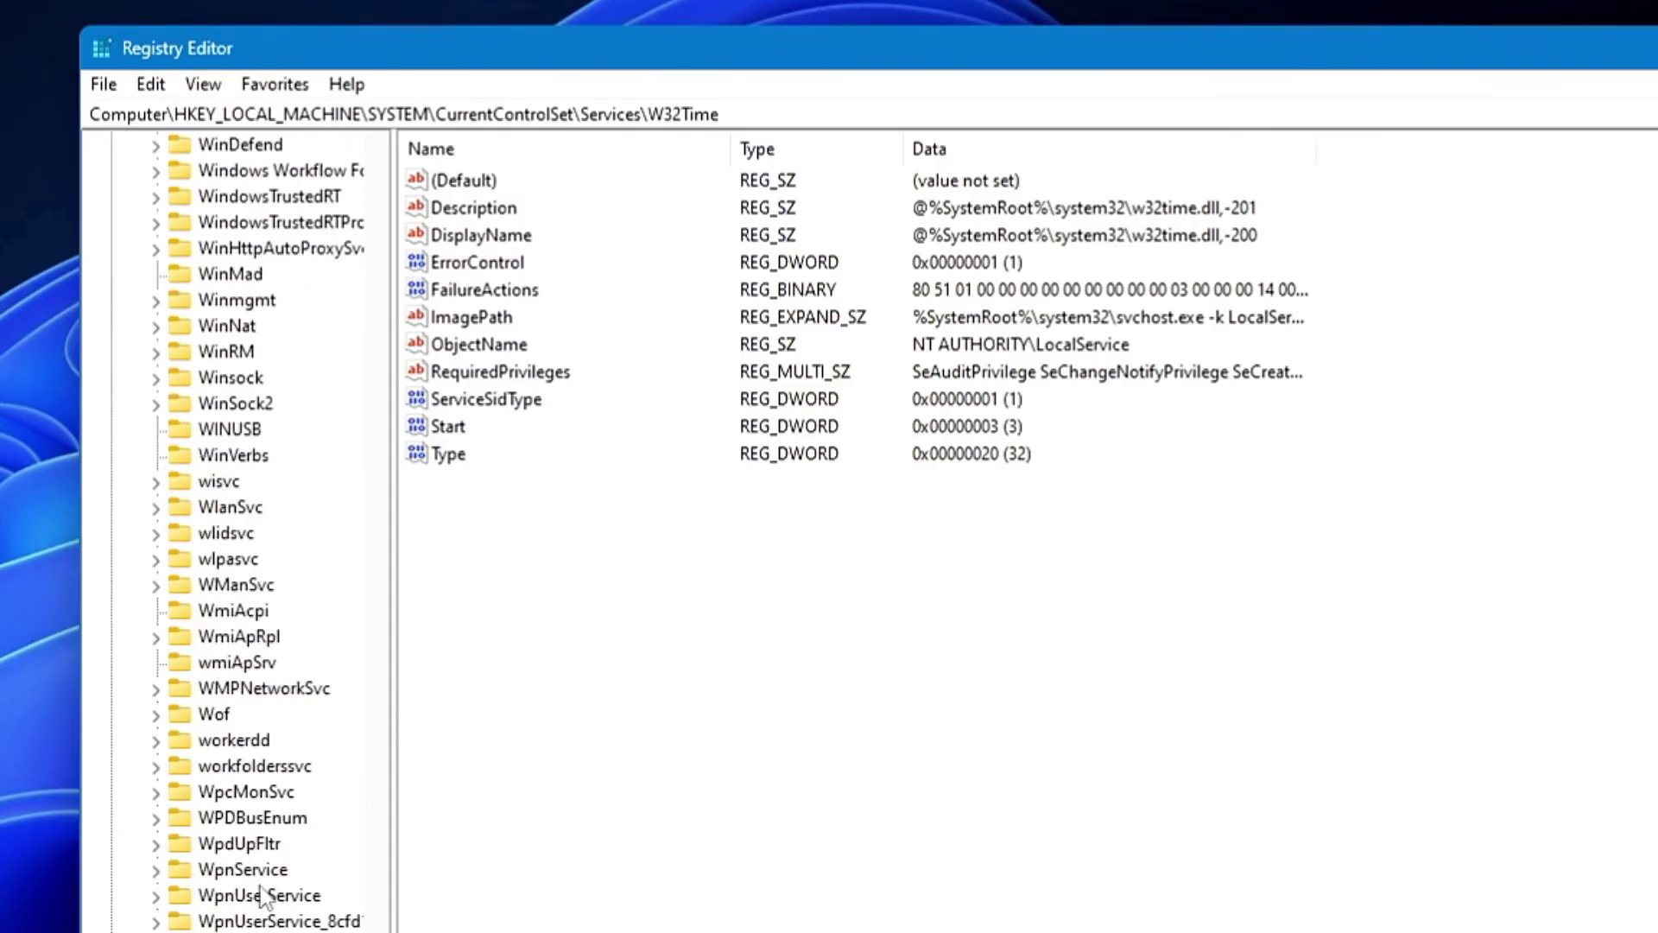
click(263, 898)
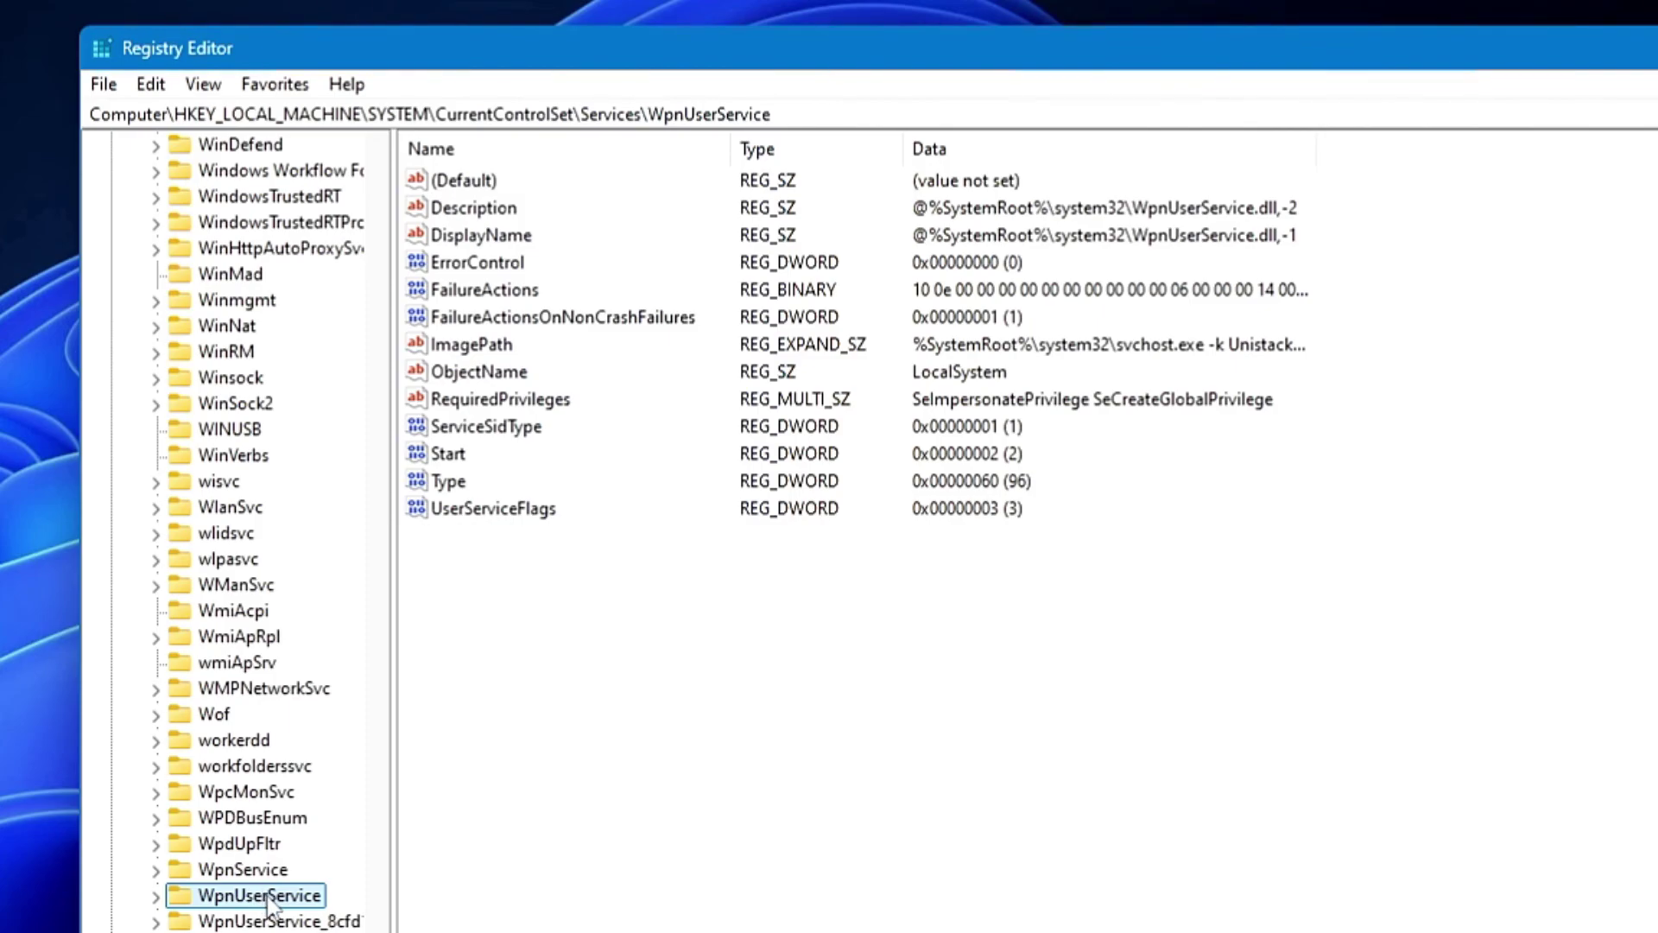
- Change WpnUserService's Start value to 4
click(468, 456)
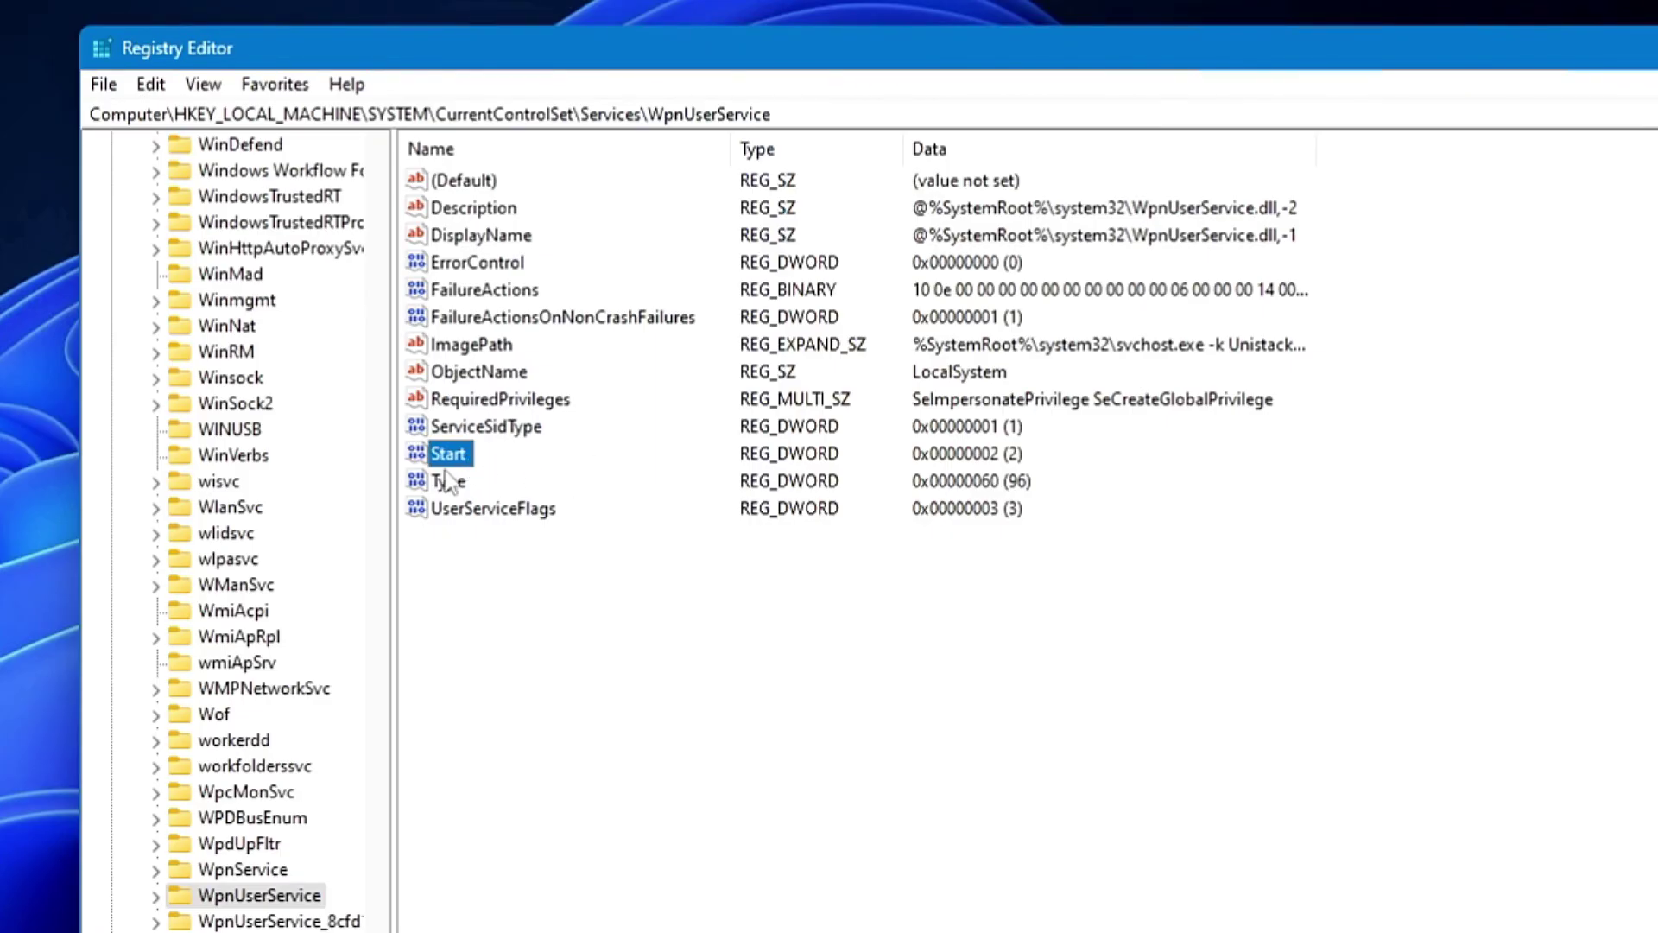
double_click(451, 458)
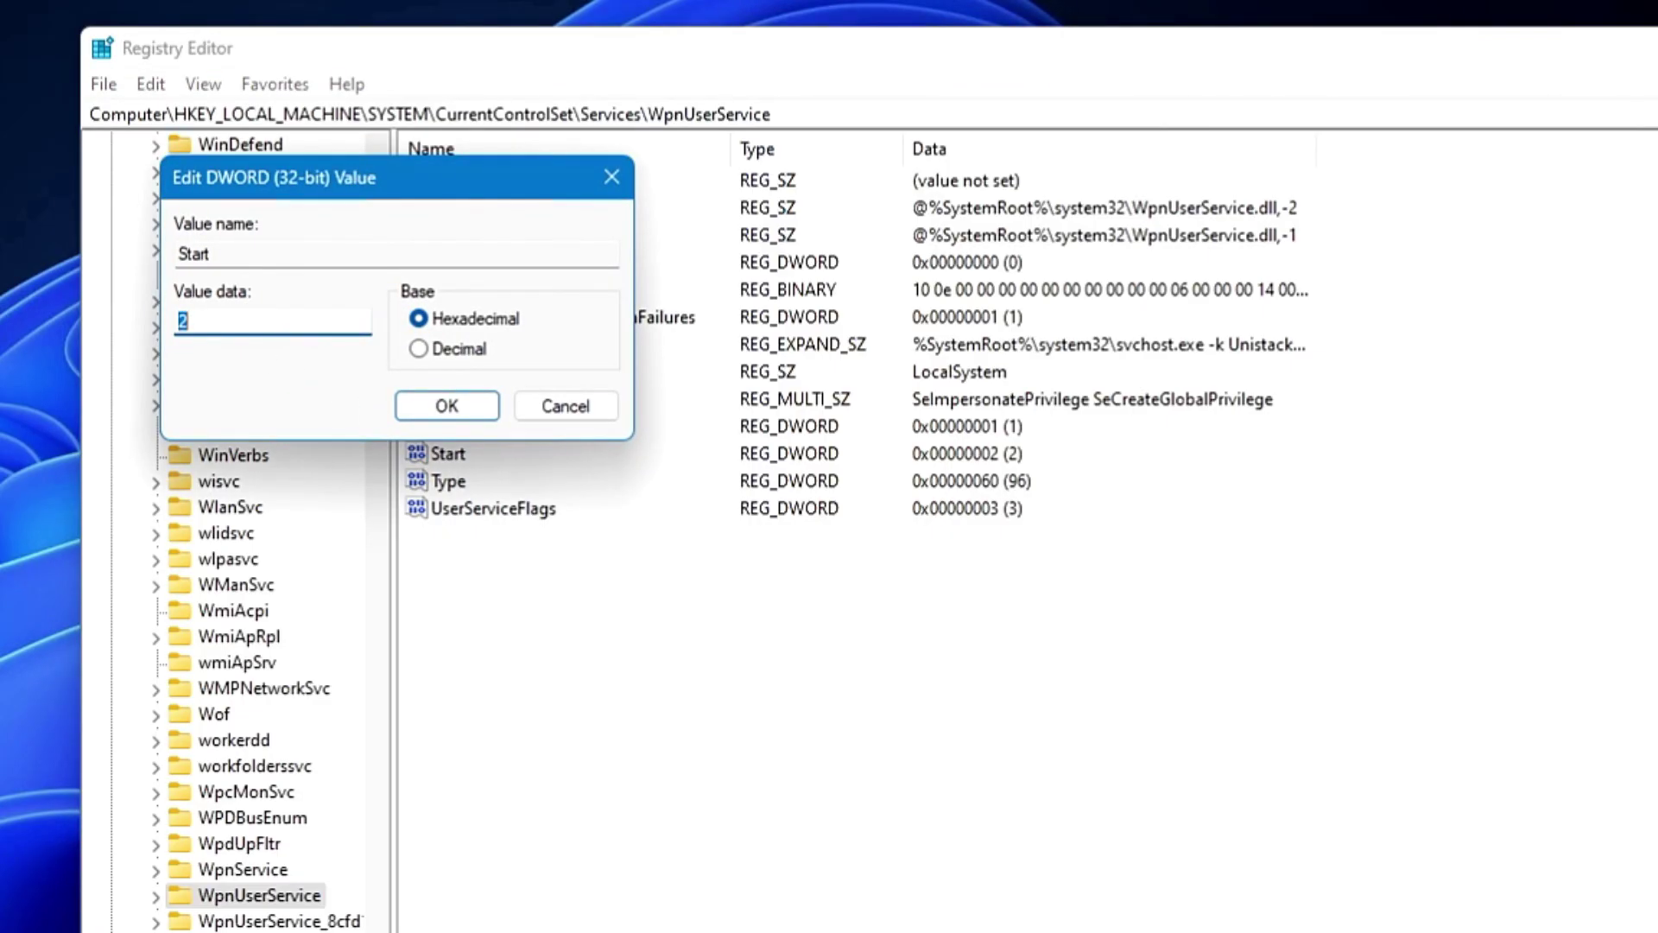
text(4)
click(438, 407)
- Set WpnService's Start value to 4 and close Registry Editor
click(244, 870)
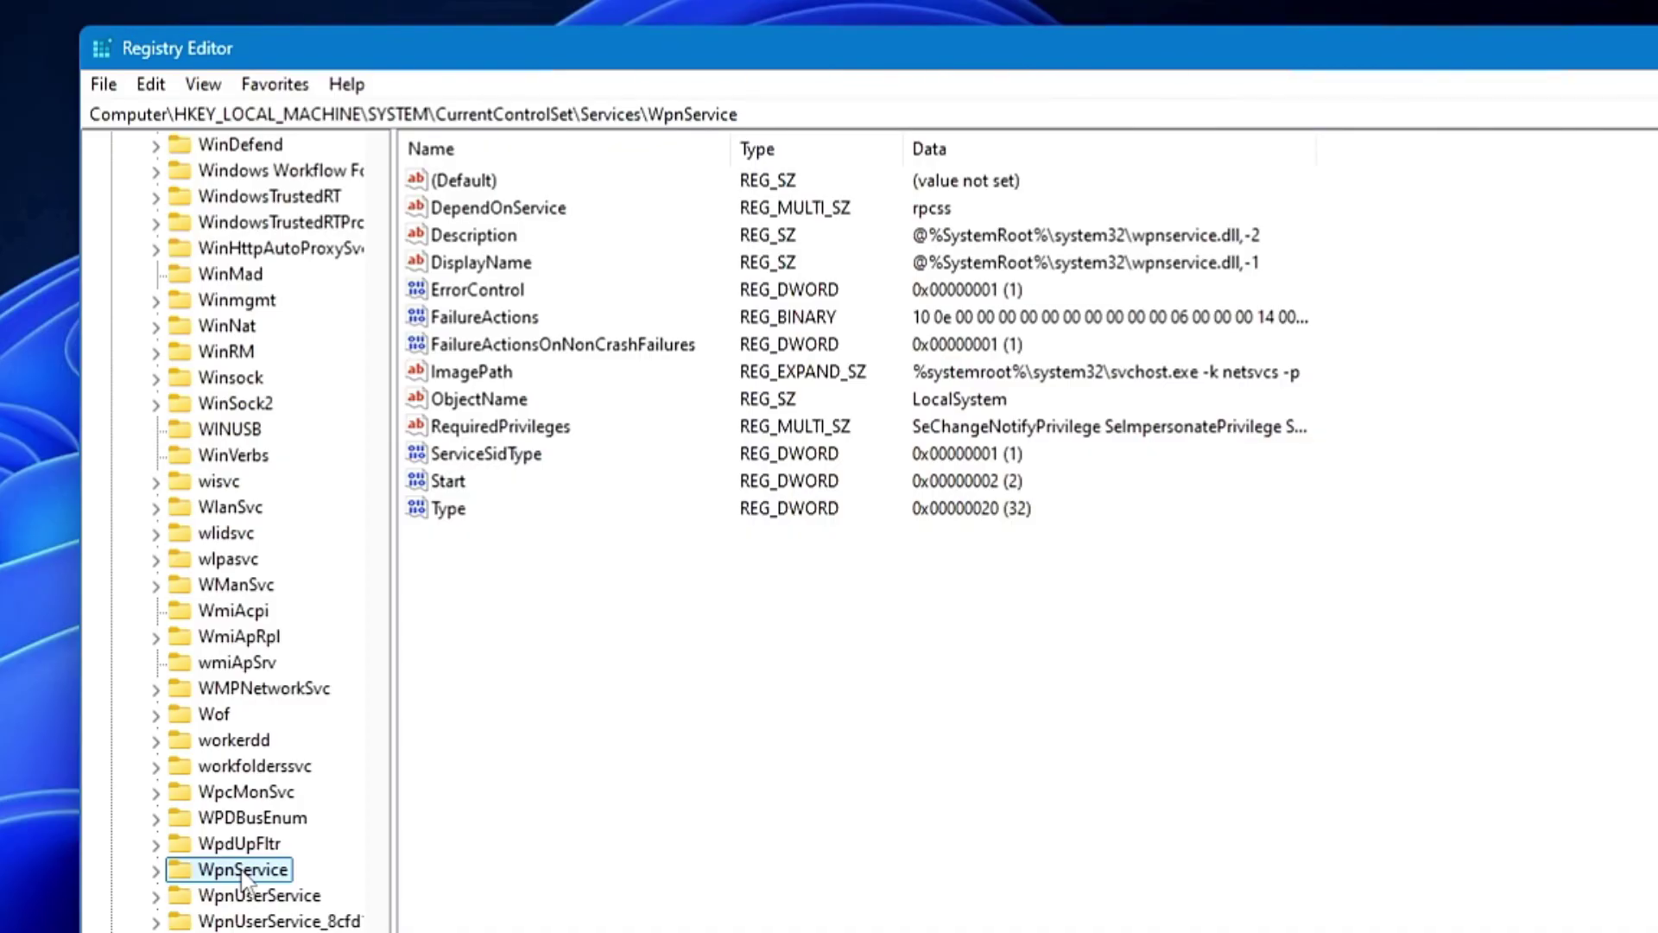
double_click(464, 482)
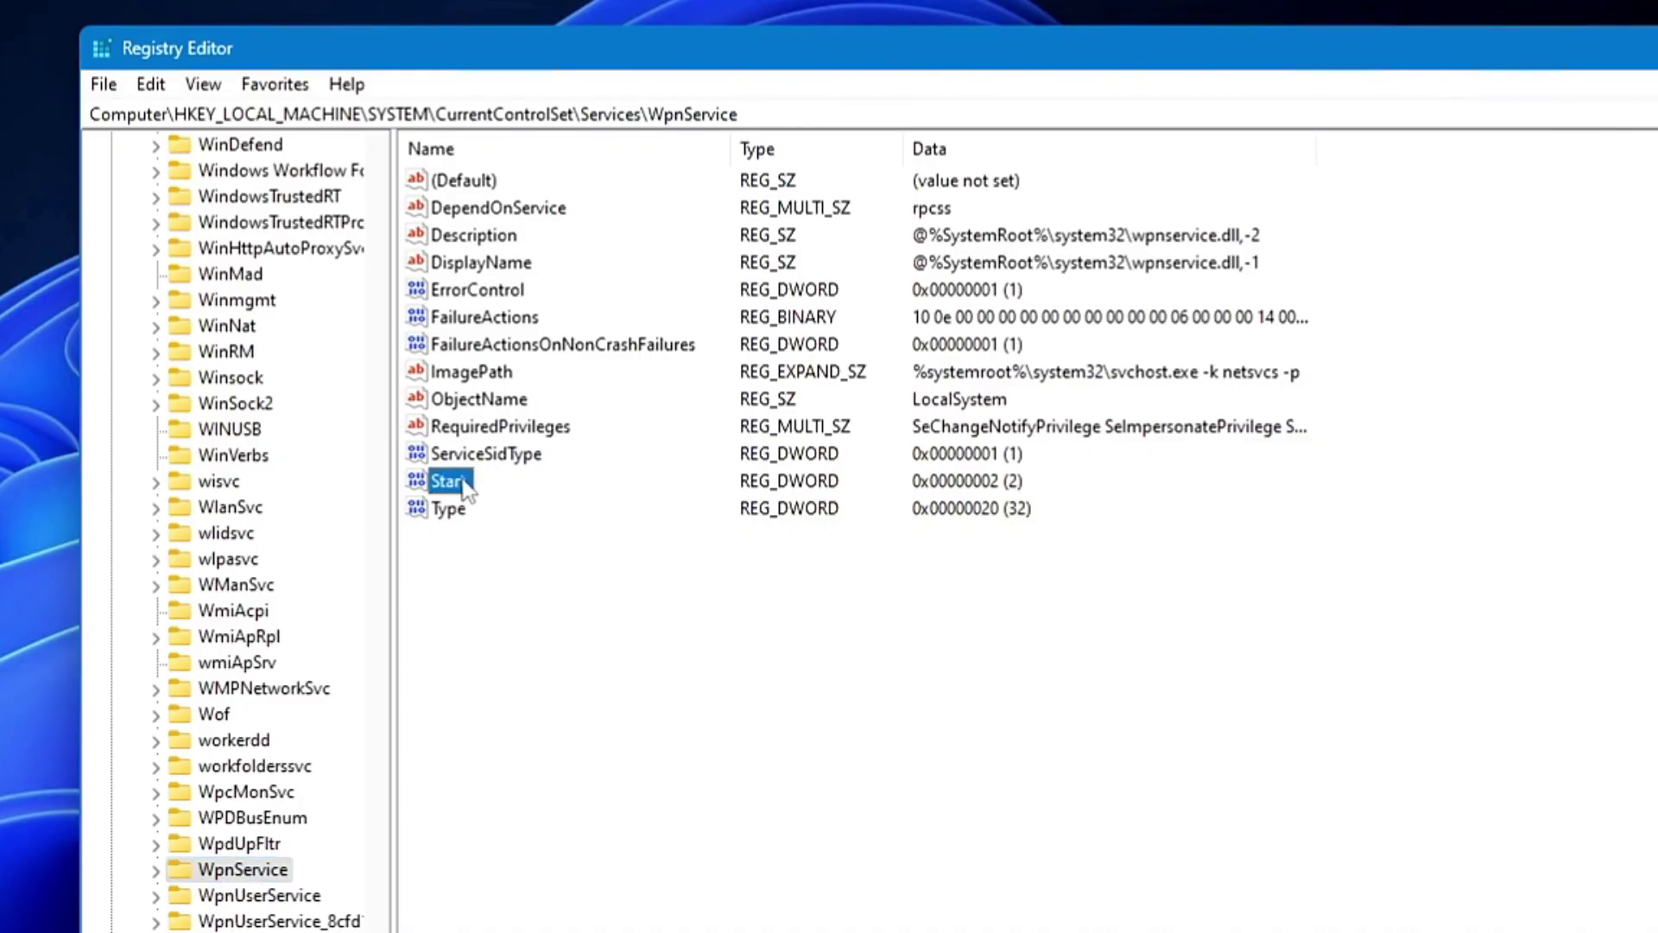
text(4)
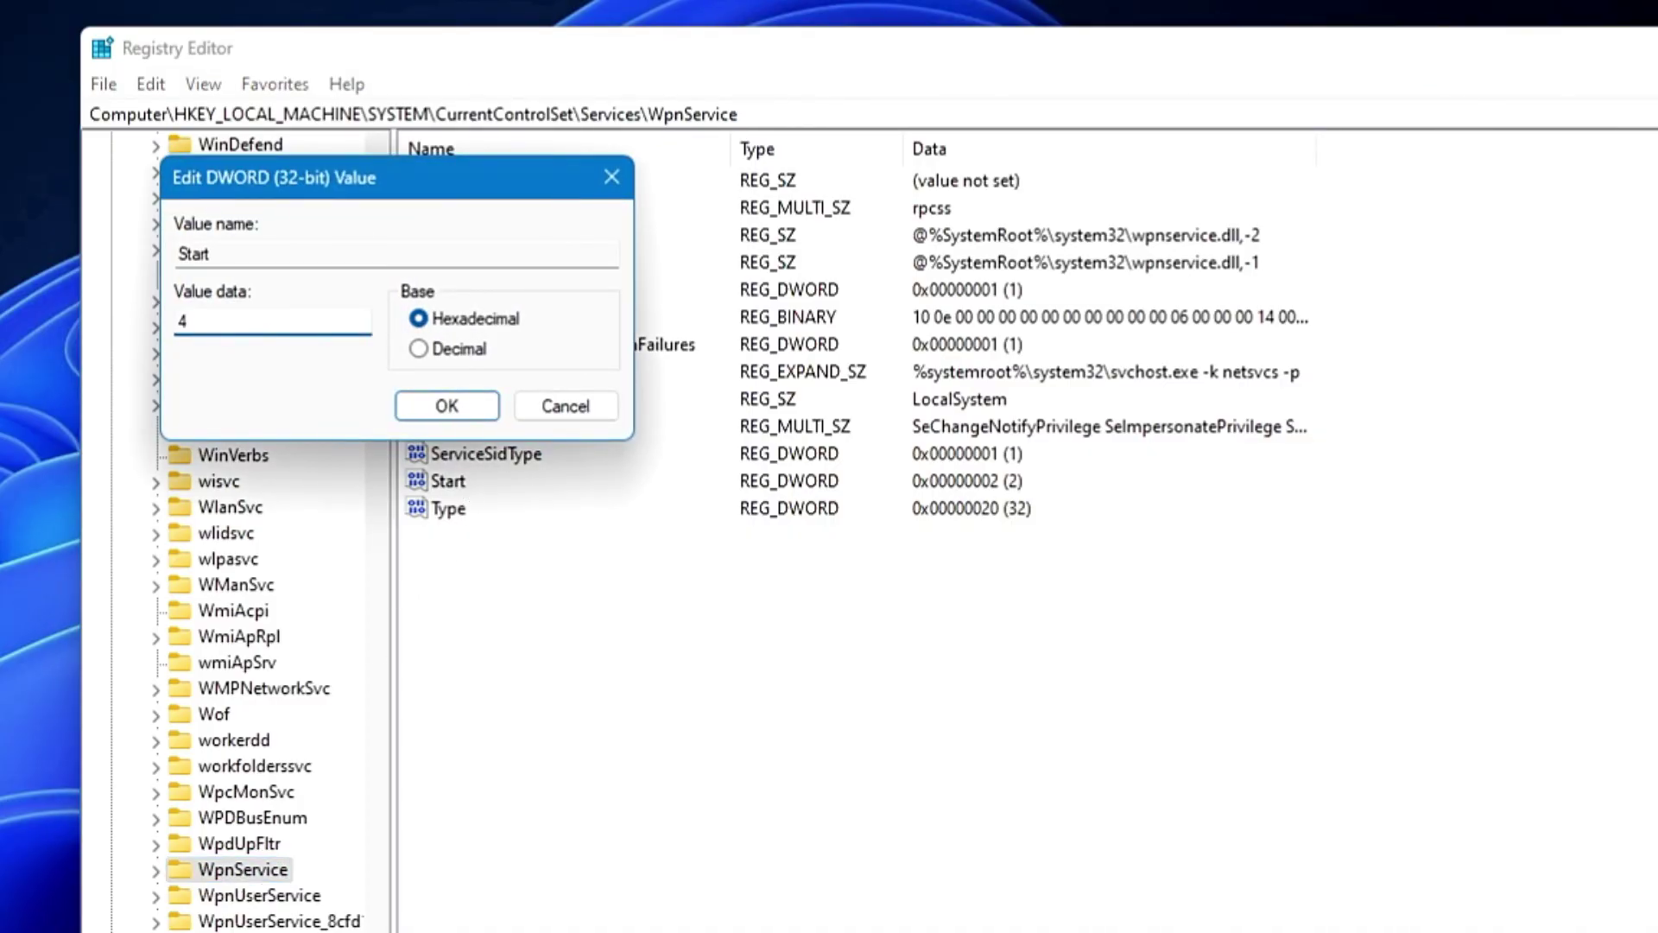
click(440, 408)
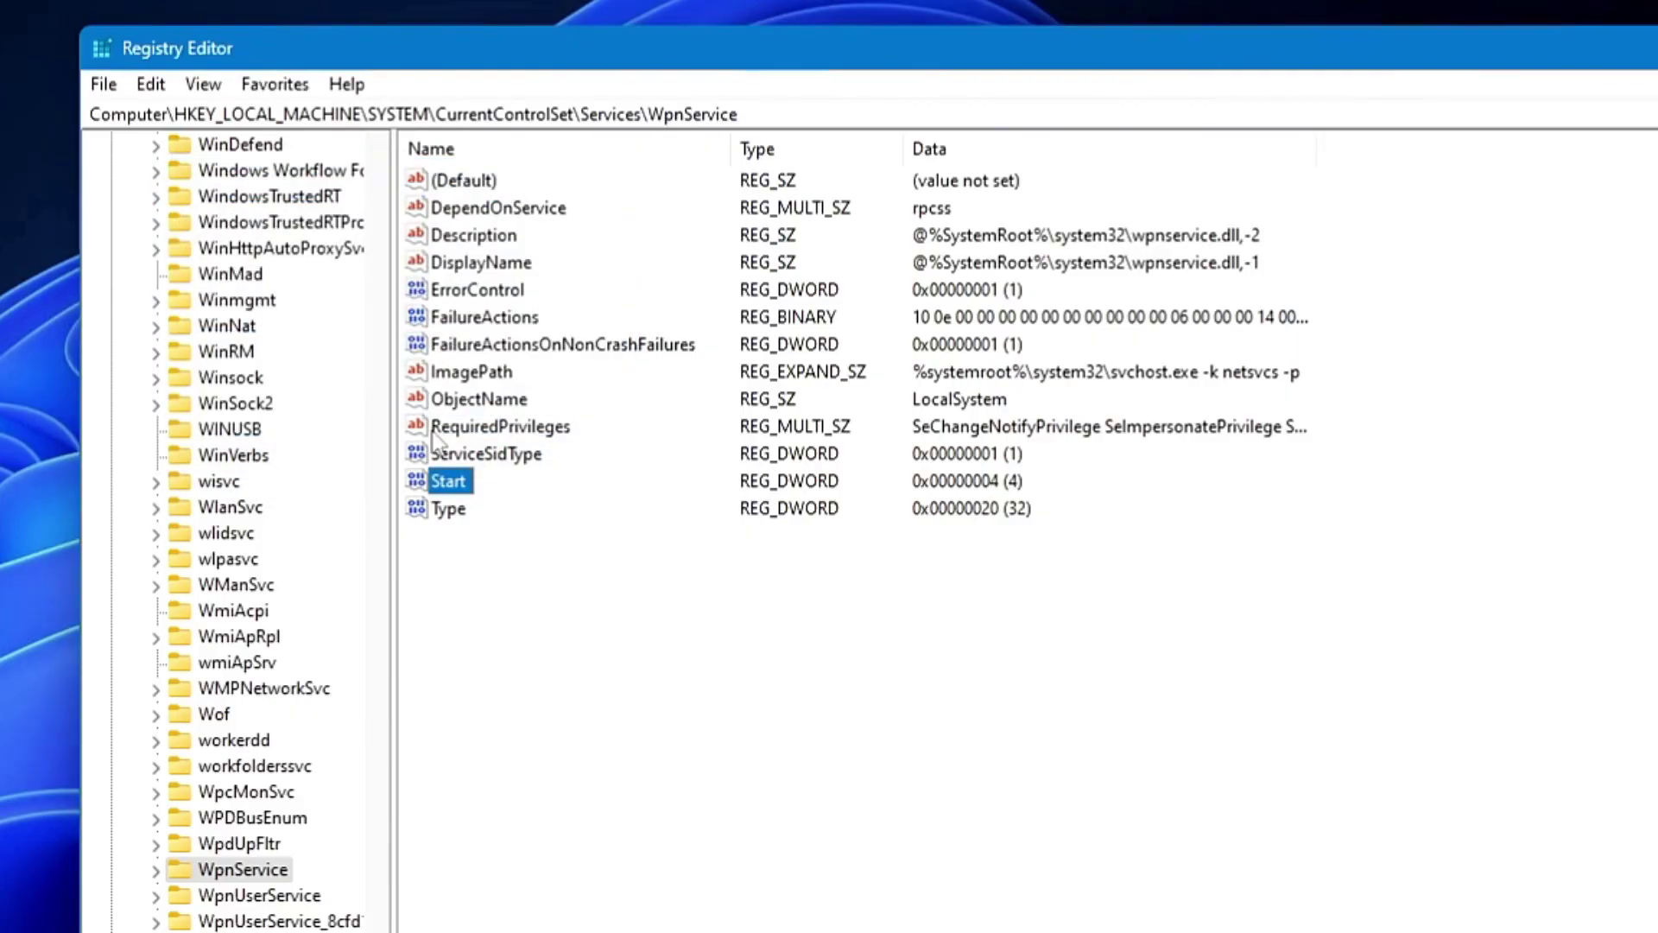
key(alt+F4)
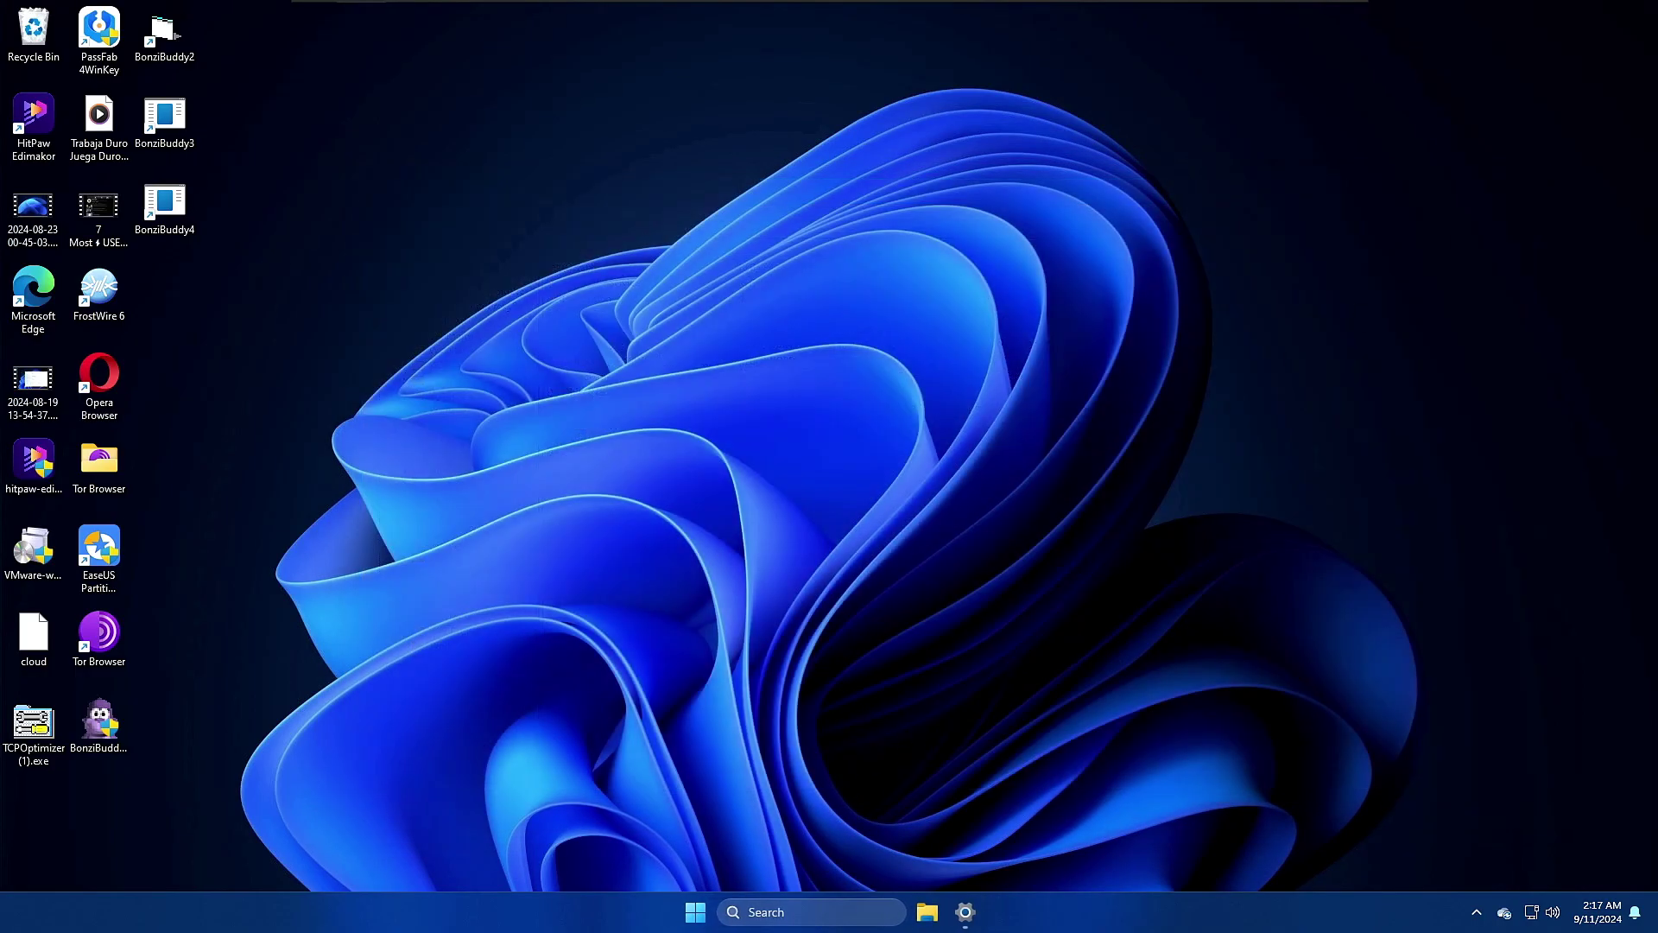
- Restart the PC from the Start menu's power options
click(705, 915)
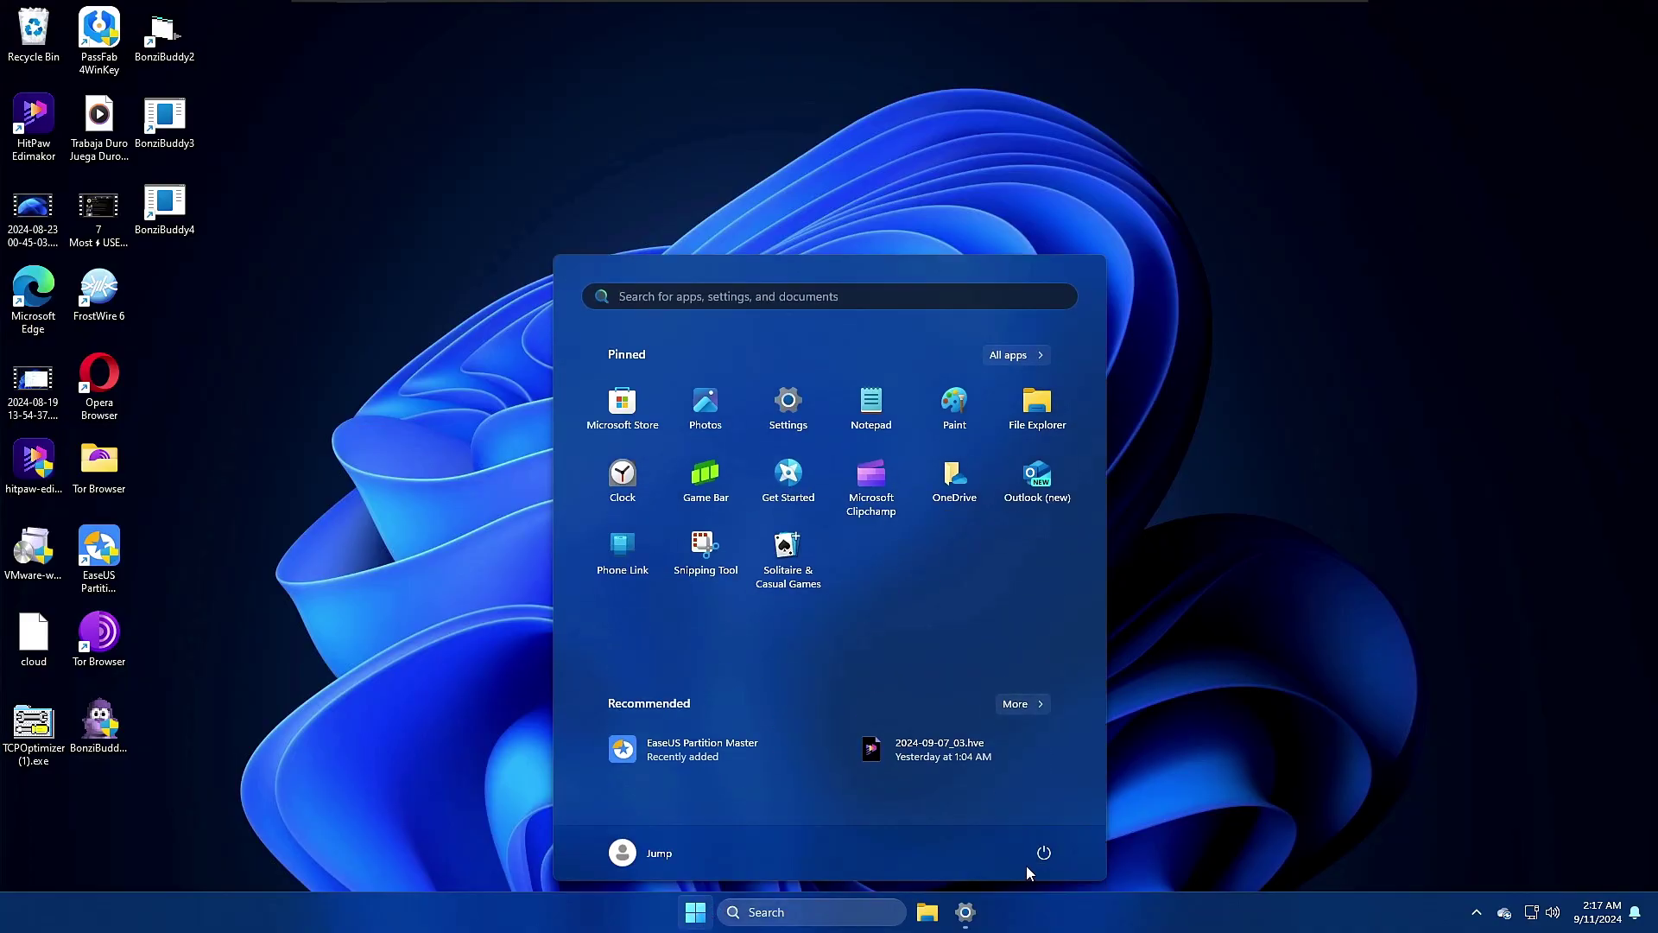
click(1043, 881)
click(1055, 806)
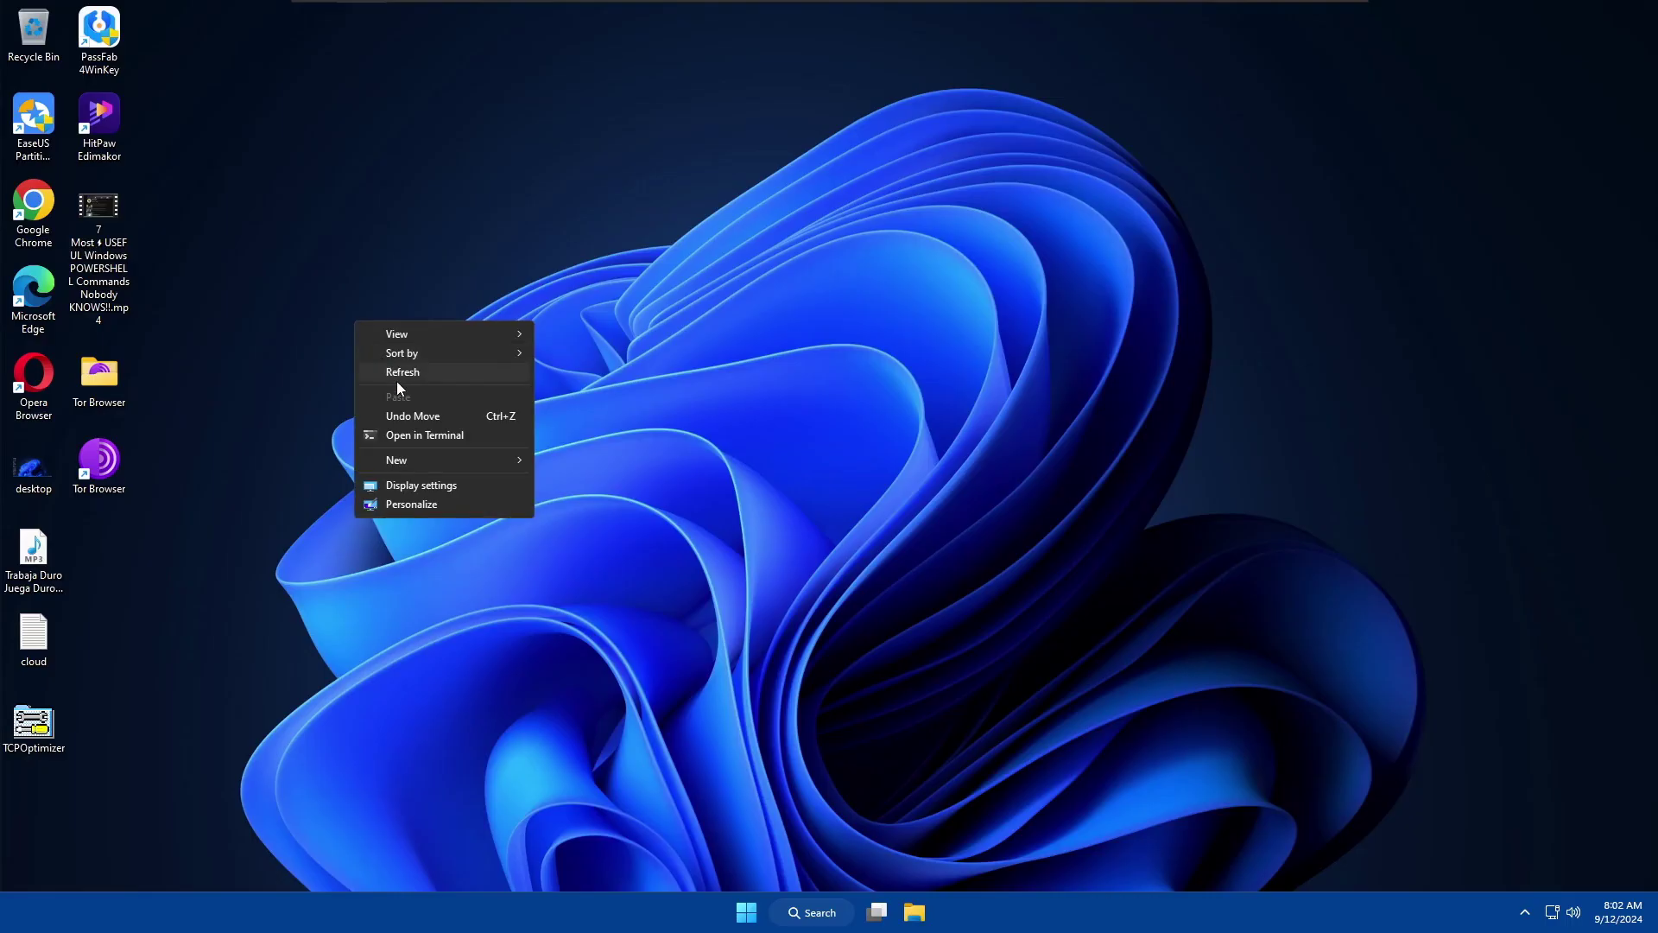
- After reboot, refresh the desktop and search for 'settings', then 'servicestore'
click(397, 380)
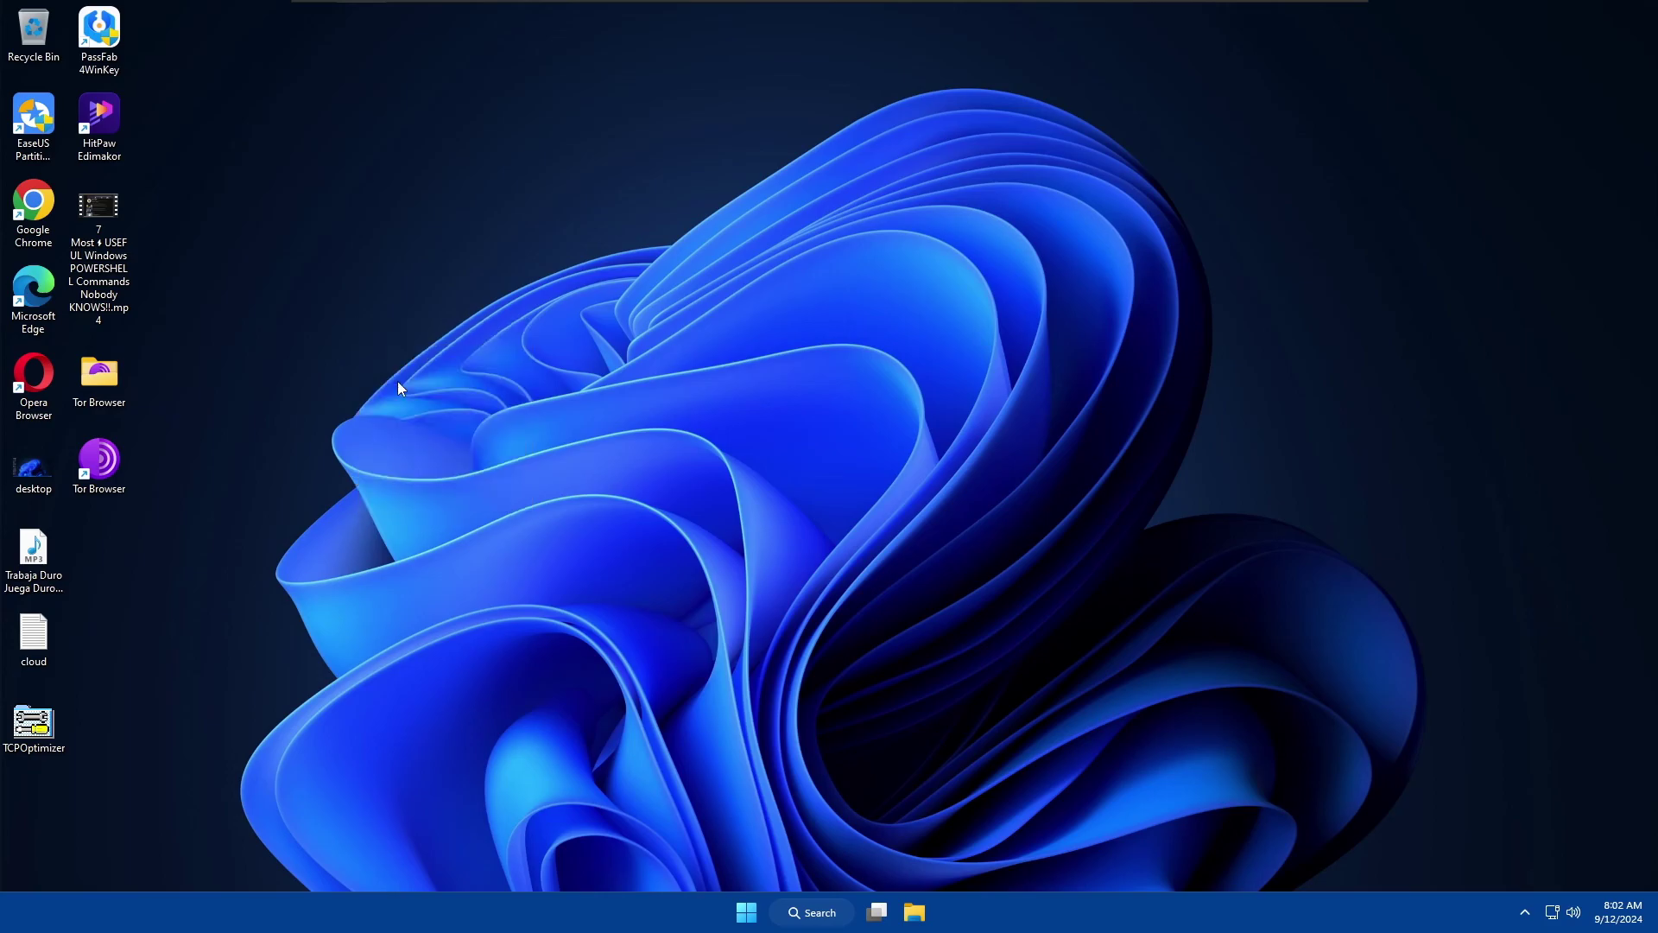
click(802, 924)
text(settings)
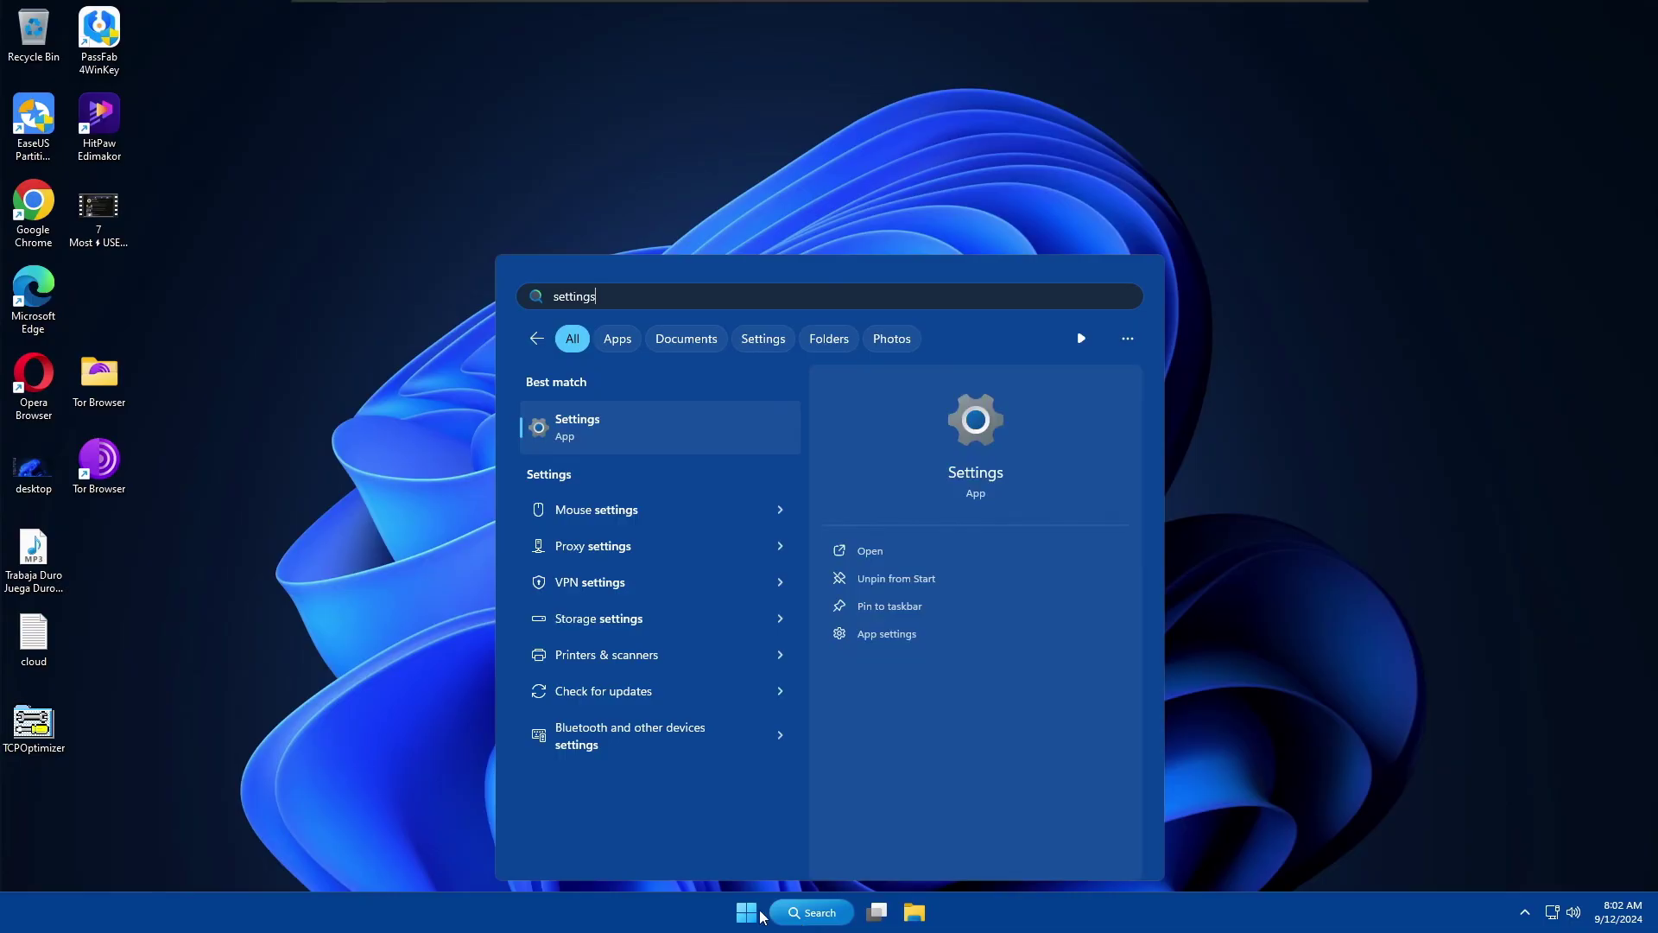
key(Escape)
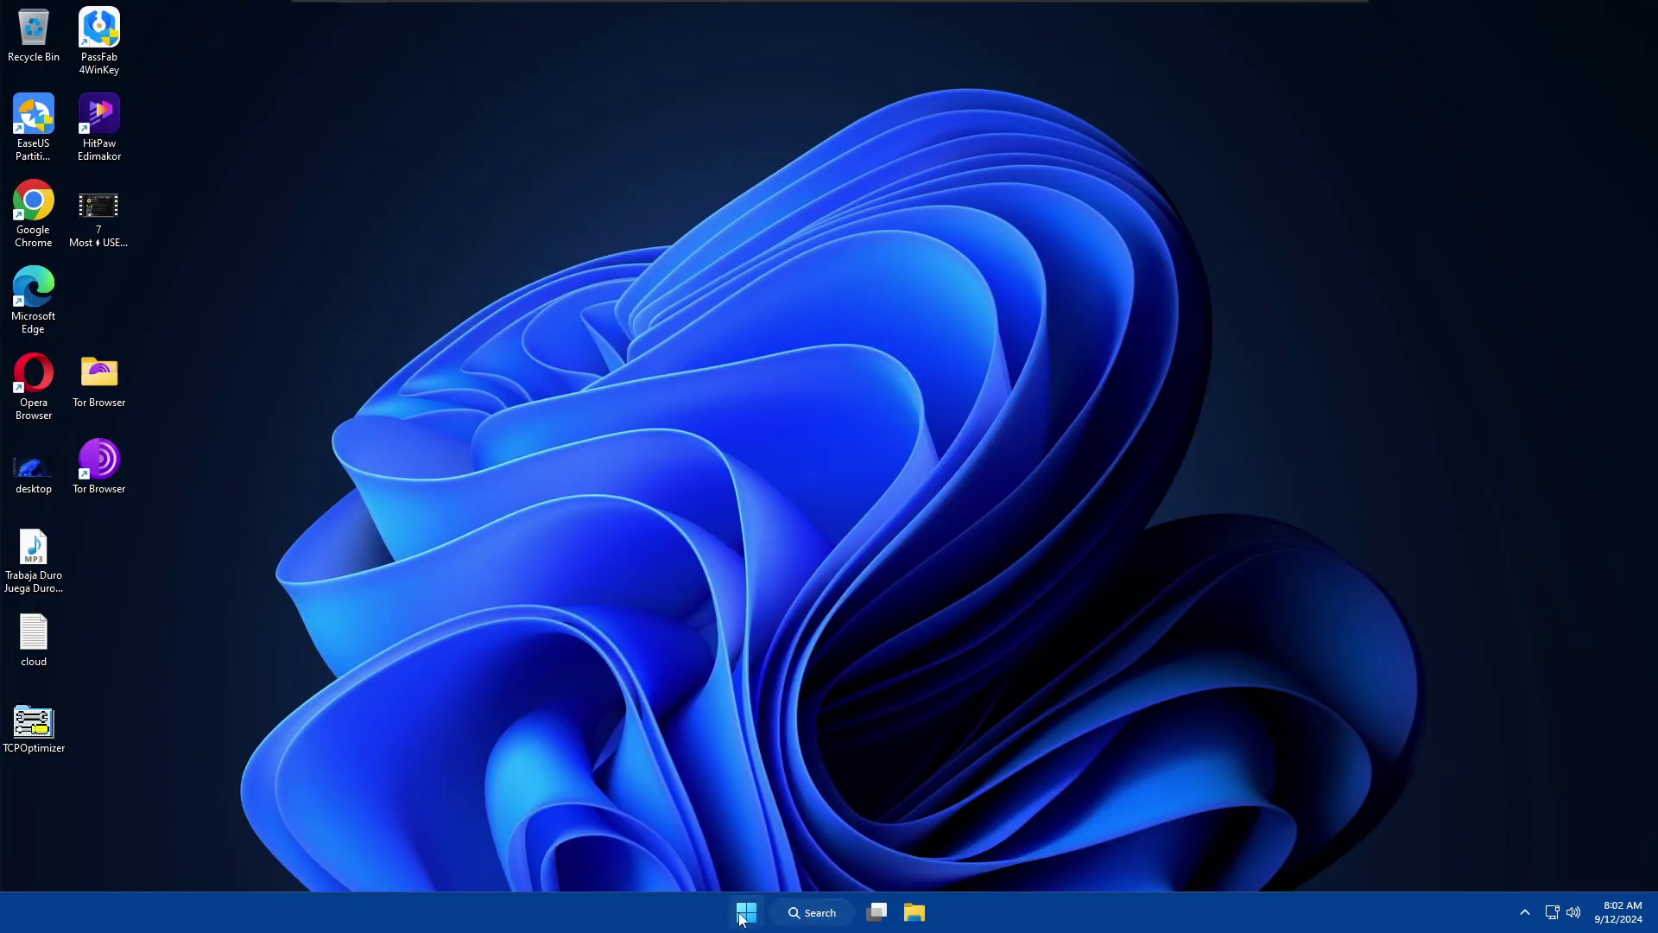
click(748, 912)
text(servicestore)
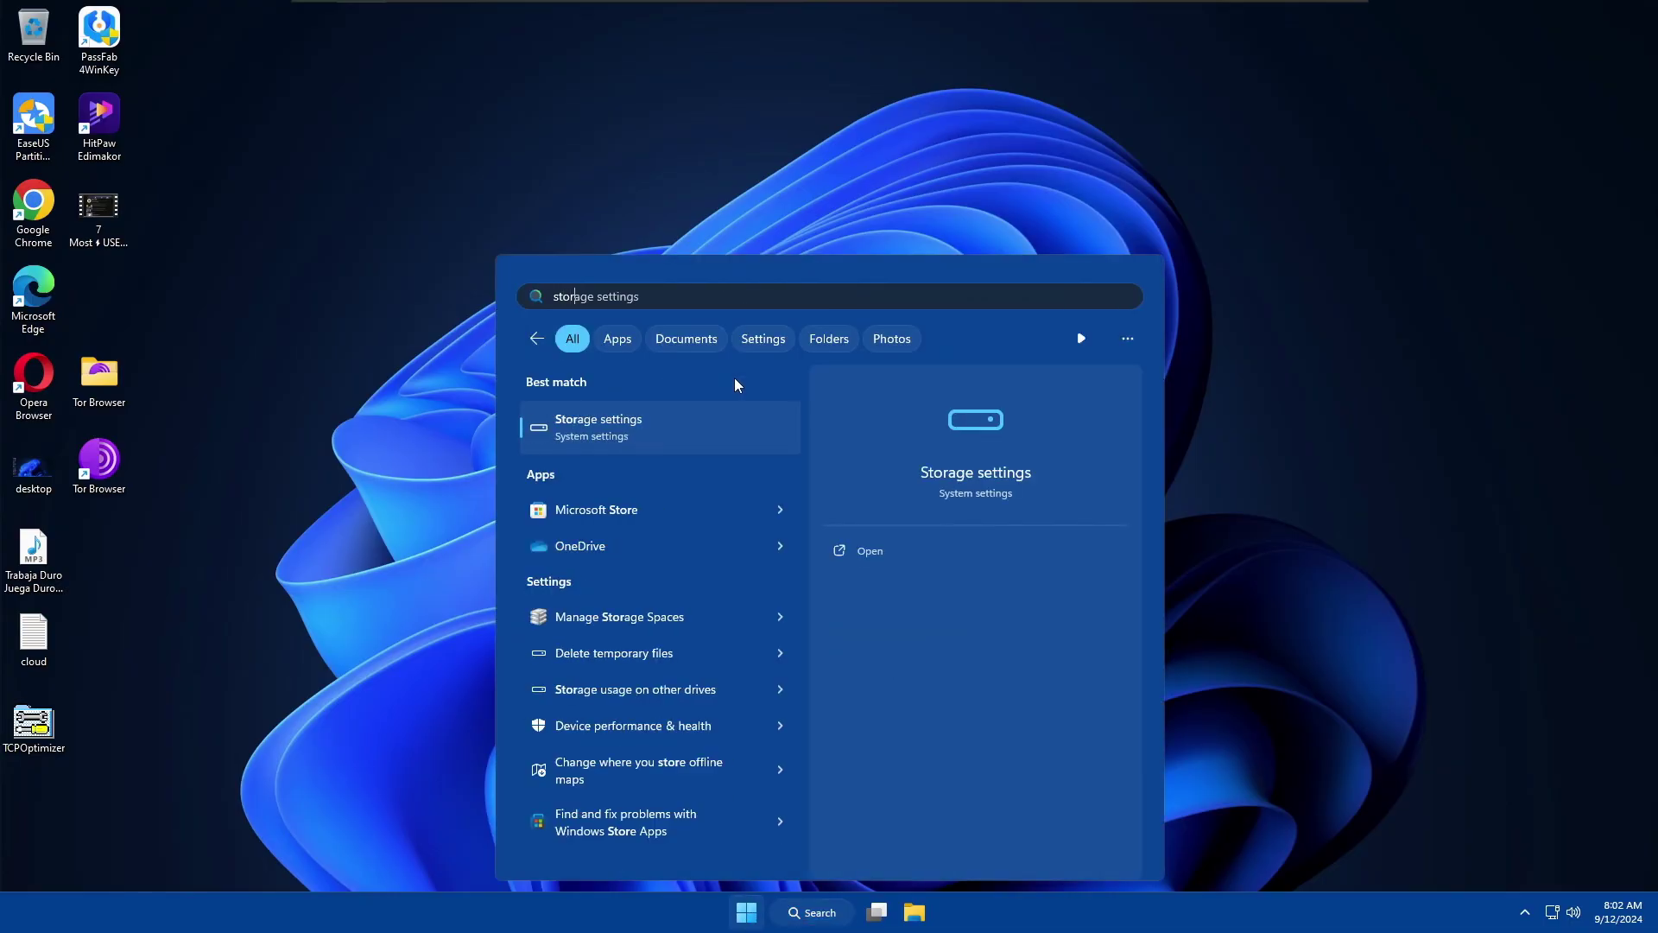